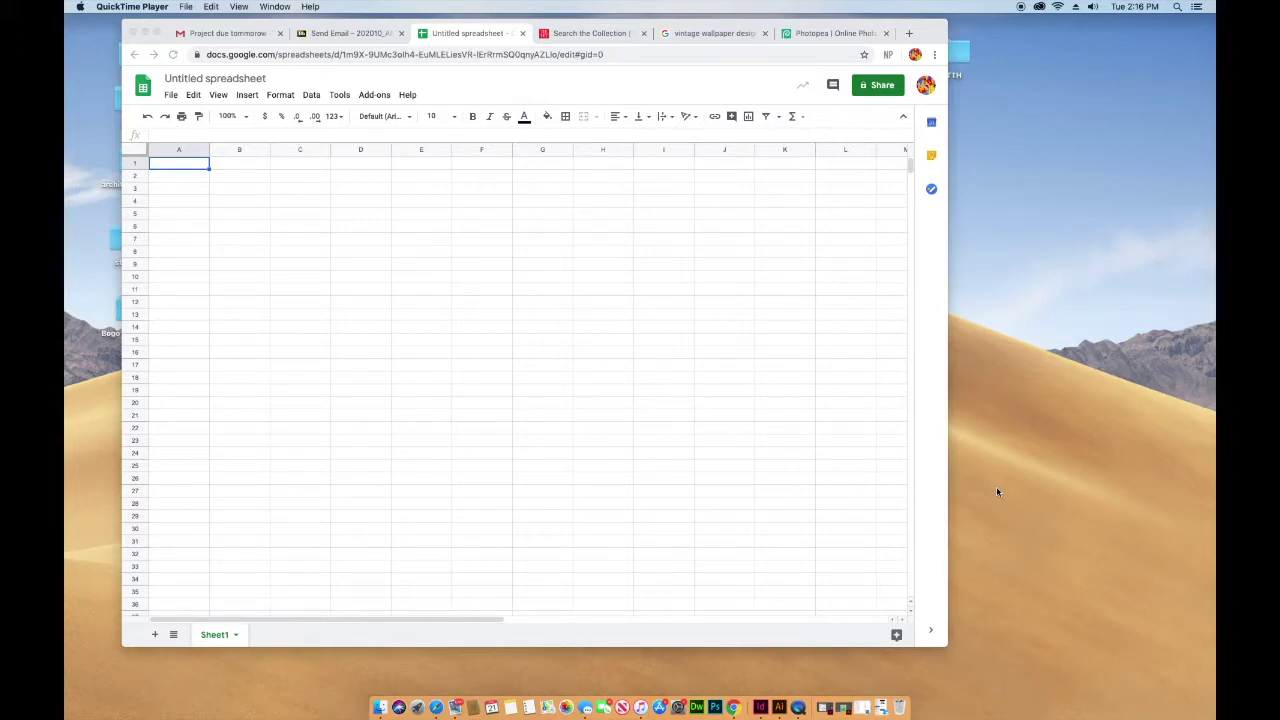
Step: Open the TTH folder on the desktop and preview the images Proj2_Comp1.png and Composition2.png
{"action": "left_click", "coordinate": [966, 50]}
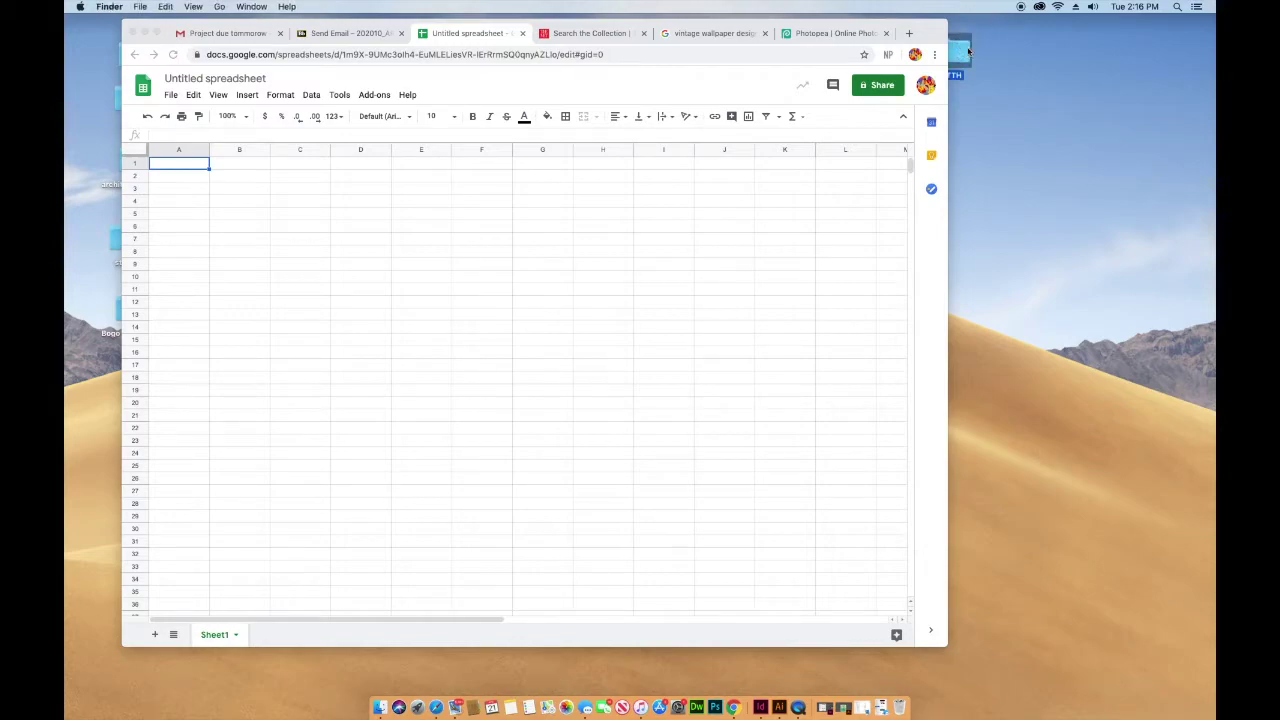
{"action": "double_click", "coordinate": [966, 50]}
{"action": "left_click", "coordinate": [432, 373]}
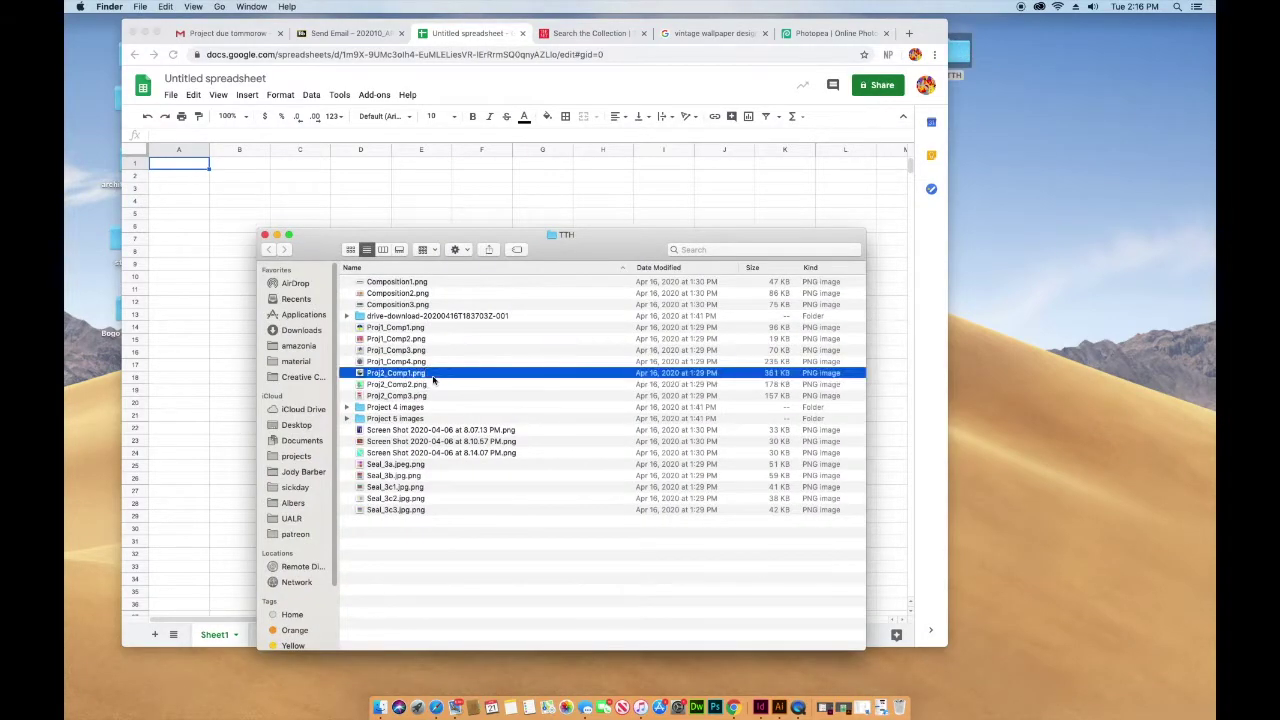
{"action": "key", "text": "space"}
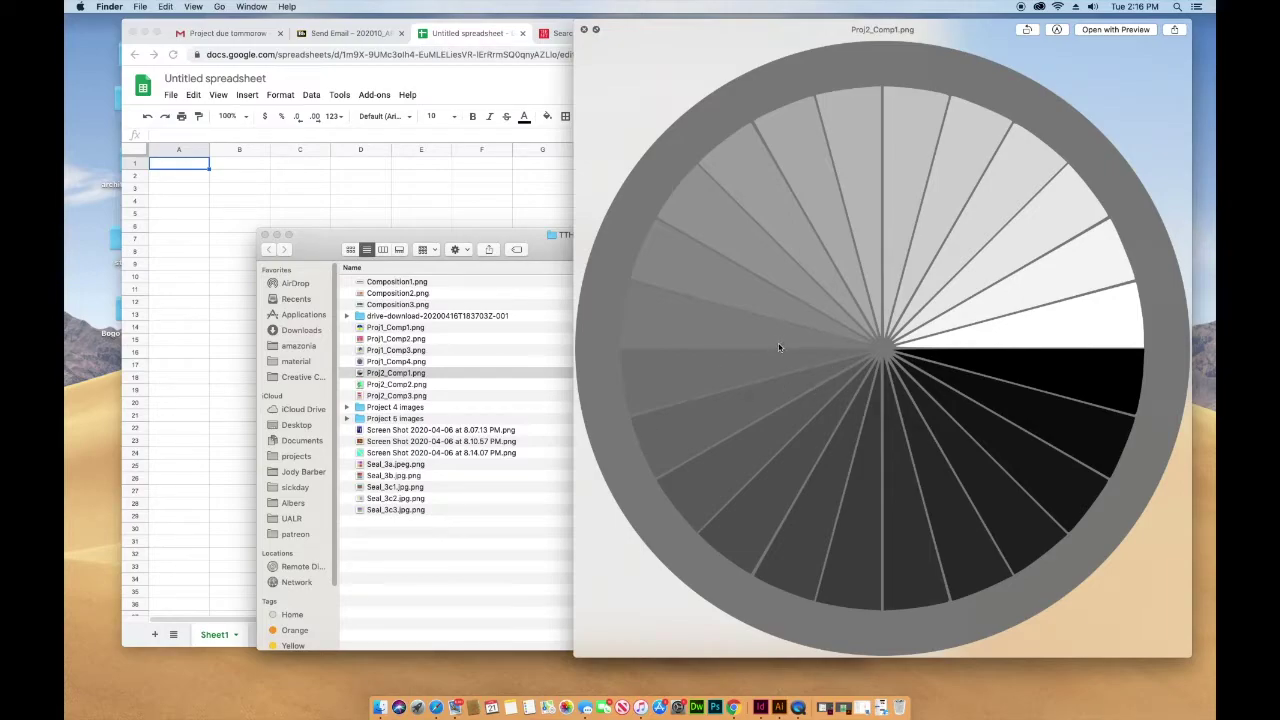
{"action": "left_click", "coordinate": [418, 344]}
{"action": "left_click", "coordinate": [411, 294]}
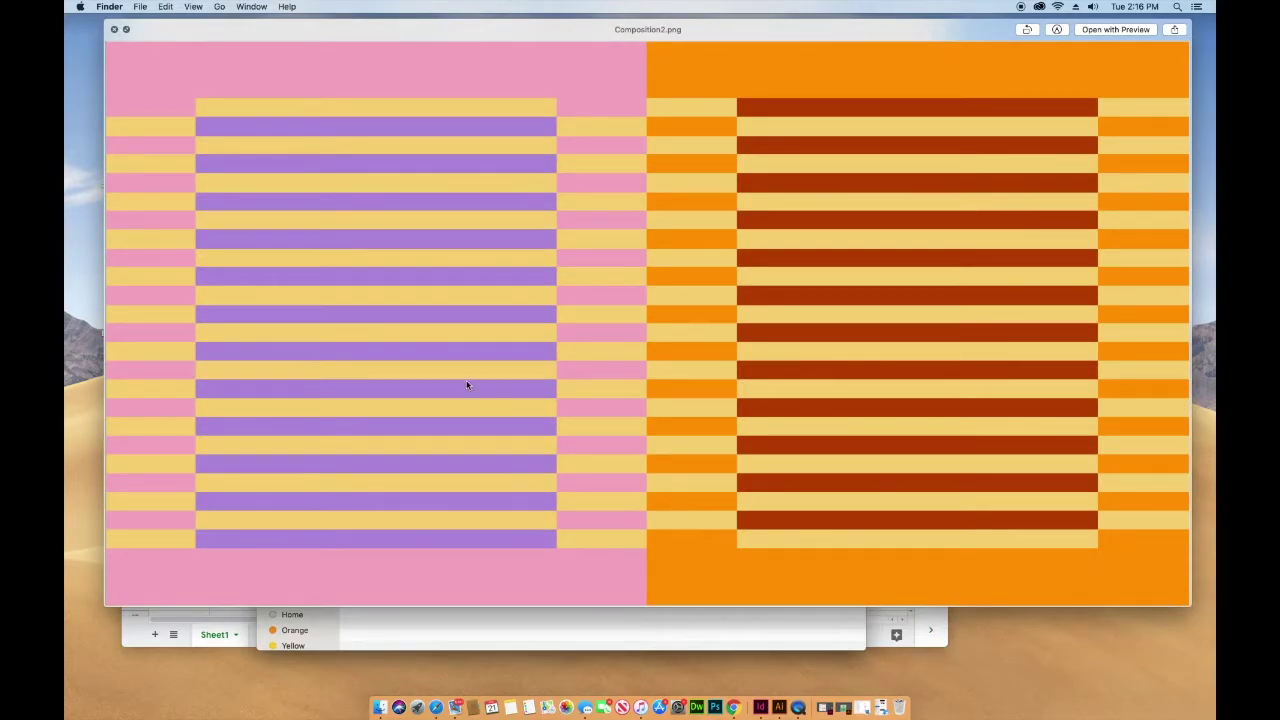
{"action": "key", "text": "space"}
Step: Open the Project 5 images subfolder and look through its list of files
{"action": "left_click", "coordinate": [420, 442]}
{"action": "left_click", "coordinate": [415, 418]}
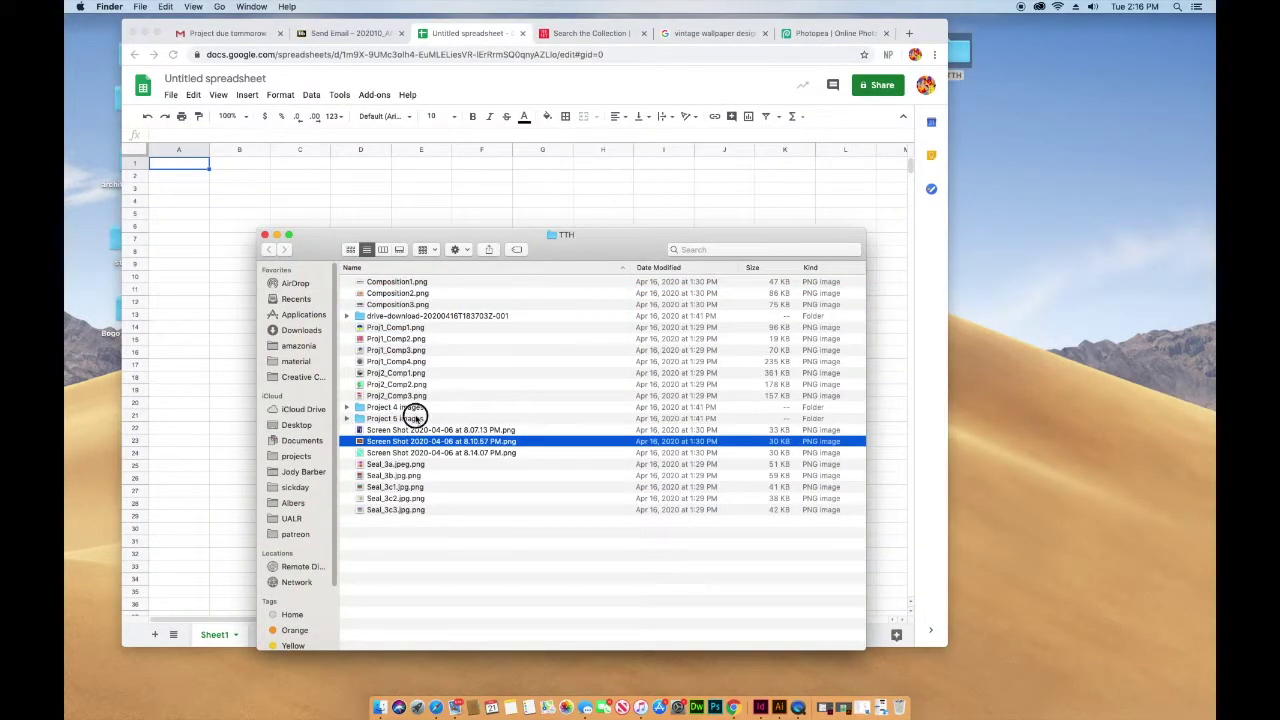
{"action": "double_click", "coordinate": [418, 419]}
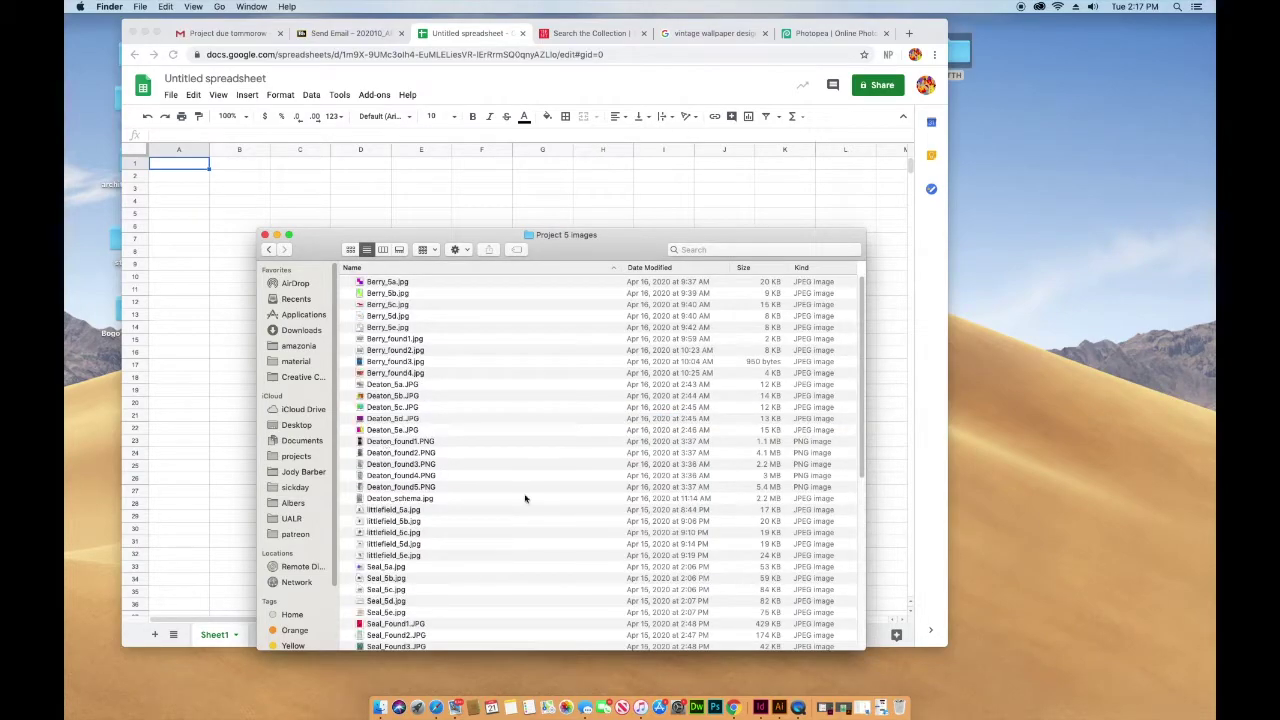
{"action": "scroll", "coordinate": [436, 540], "scroll_direction": "down", "scroll_amount": 3}
{"action": "scroll", "coordinate": [436, 540], "scroll_direction": "down", "scroll_amount": 5}
{"action": "scroll", "coordinate": [443, 508], "scroll_direction": "down", "scroll_amount": 3}
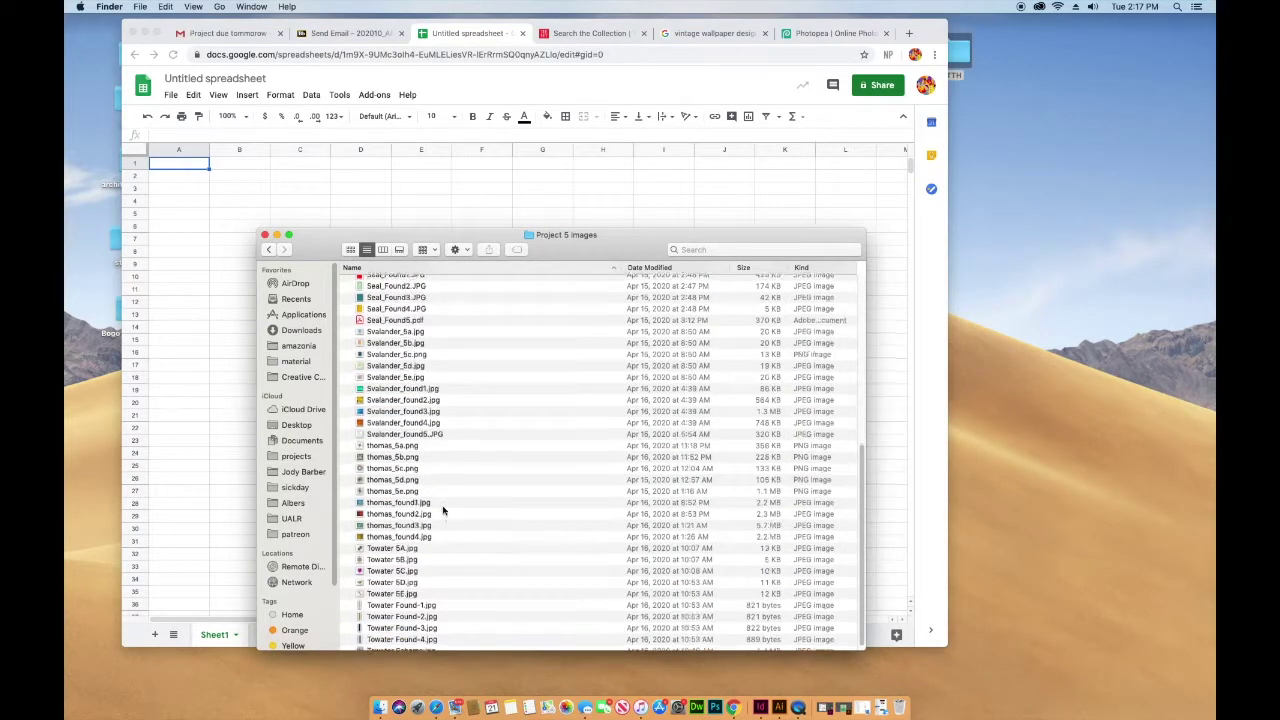
Step: Show a quick preview of the image Towater 5E.jpg from the Project 5 images folder
{"action": "left_click", "coordinate": [396, 588]}
{"action": "left_click", "coordinate": [445, 451]}
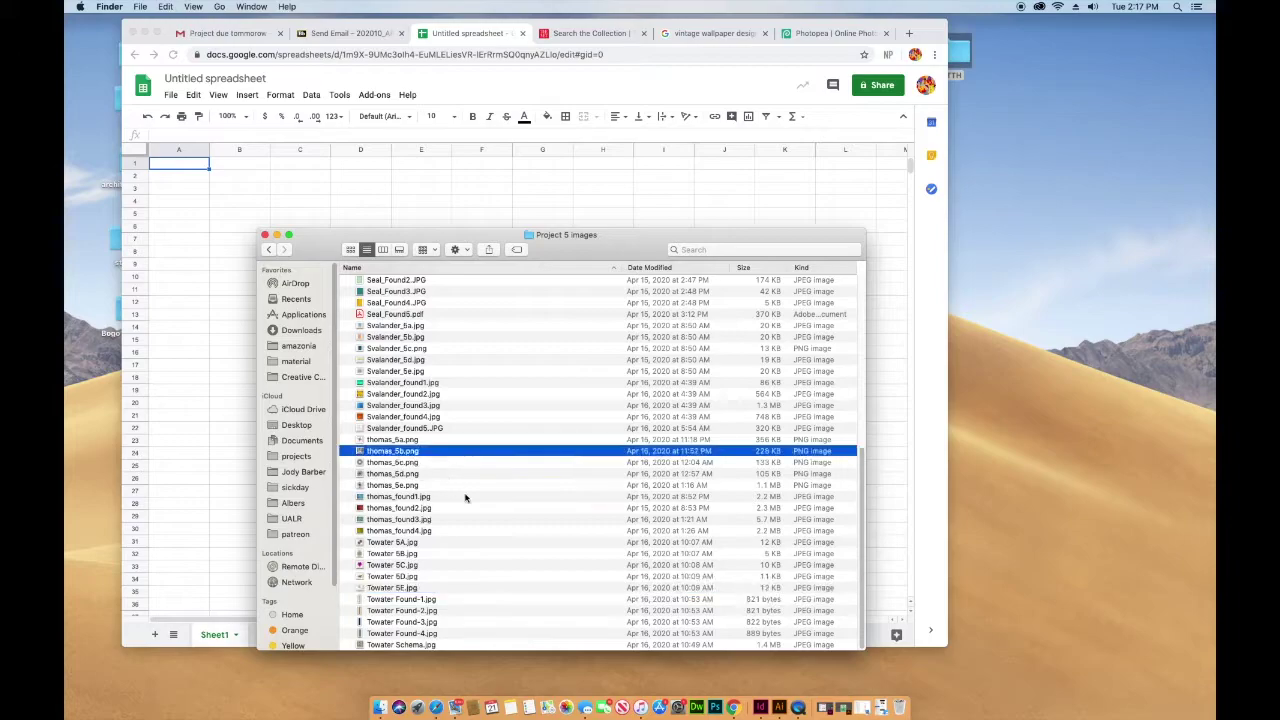
{"action": "left_click", "coordinate": [398, 521]}
{"action": "left_click", "coordinate": [406, 587]}
{"action": "key", "text": "space"}
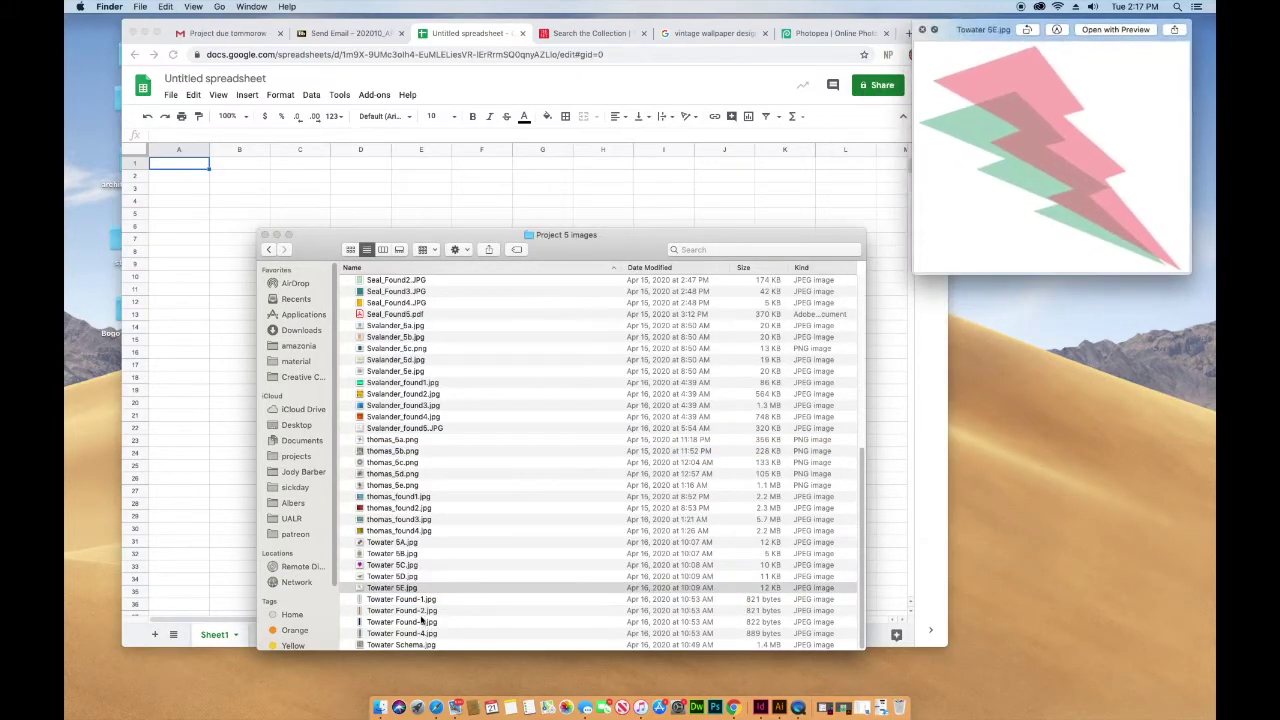
{"action": "key", "text": "space"}
{"action": "key", "text": "space"}
{"action": "key", "text": "space"}
{"action": "key", "text": "space"}
{"action": "left_click", "coordinate": [392, 587]}
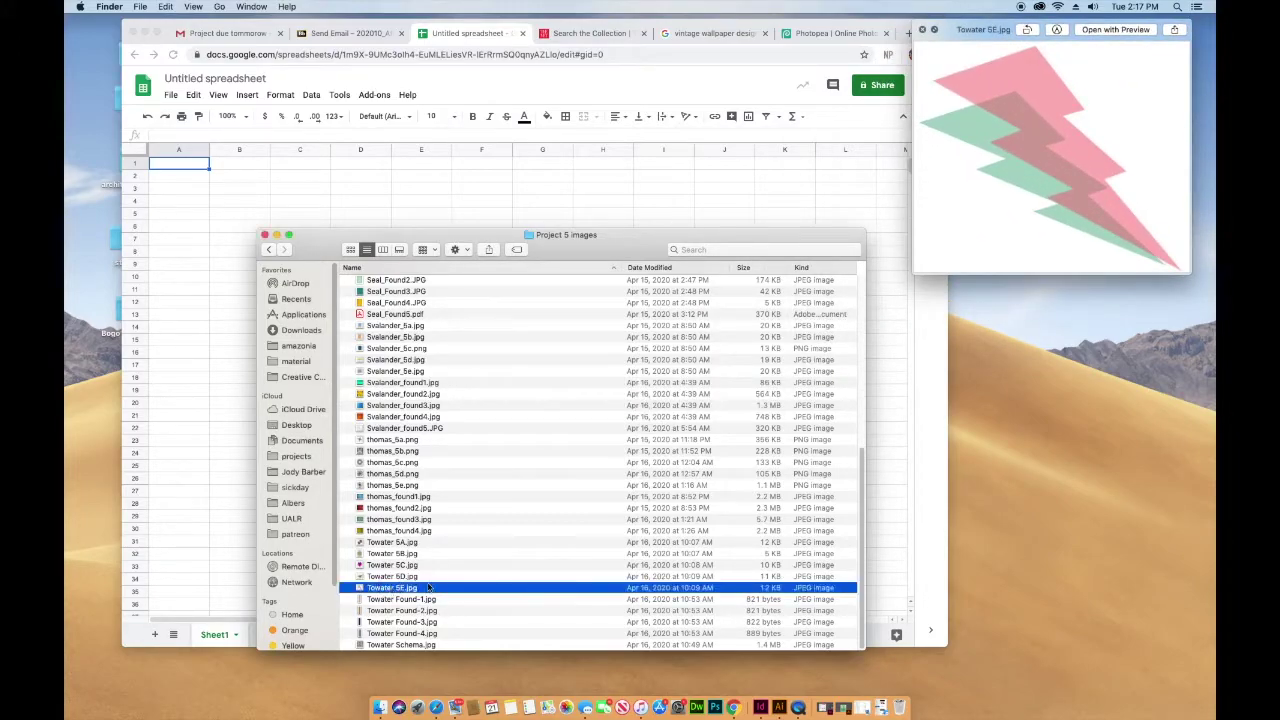
{"action": "left_click", "coordinate": [808, 707]}
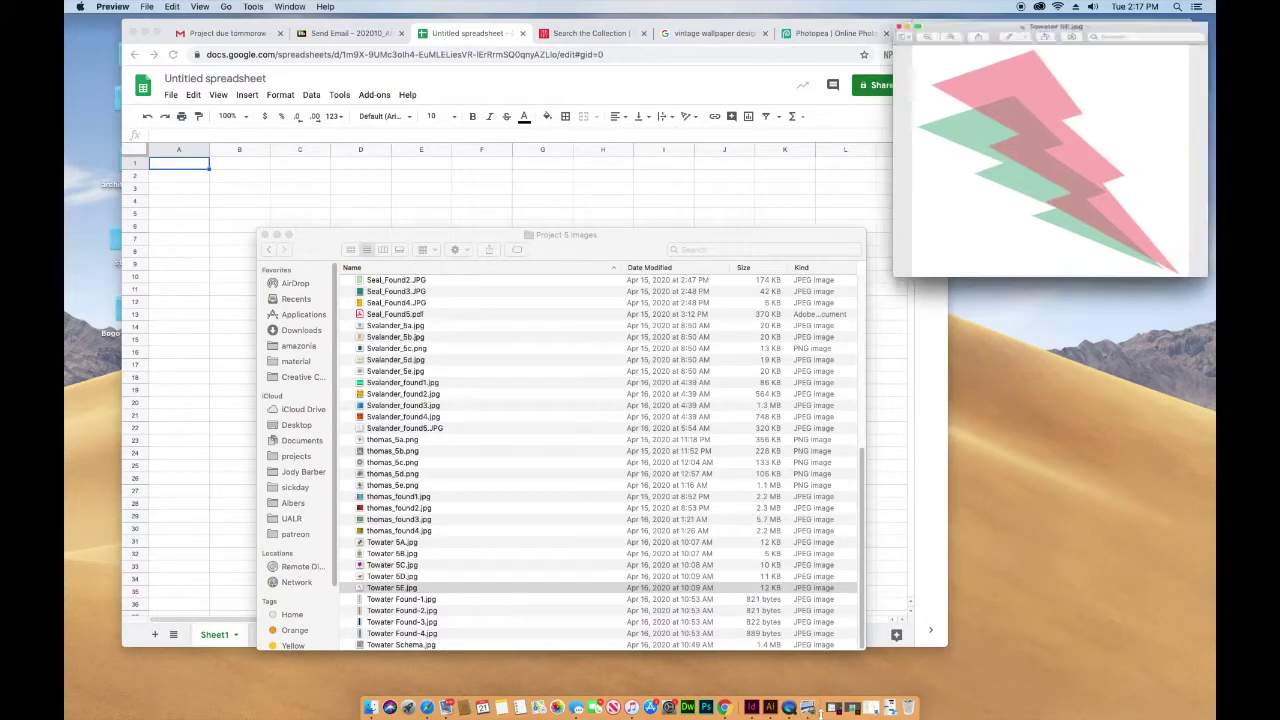
{"action": "left_click_drag", "start_coordinate": [993, 28], "coordinate": [808, 287]}
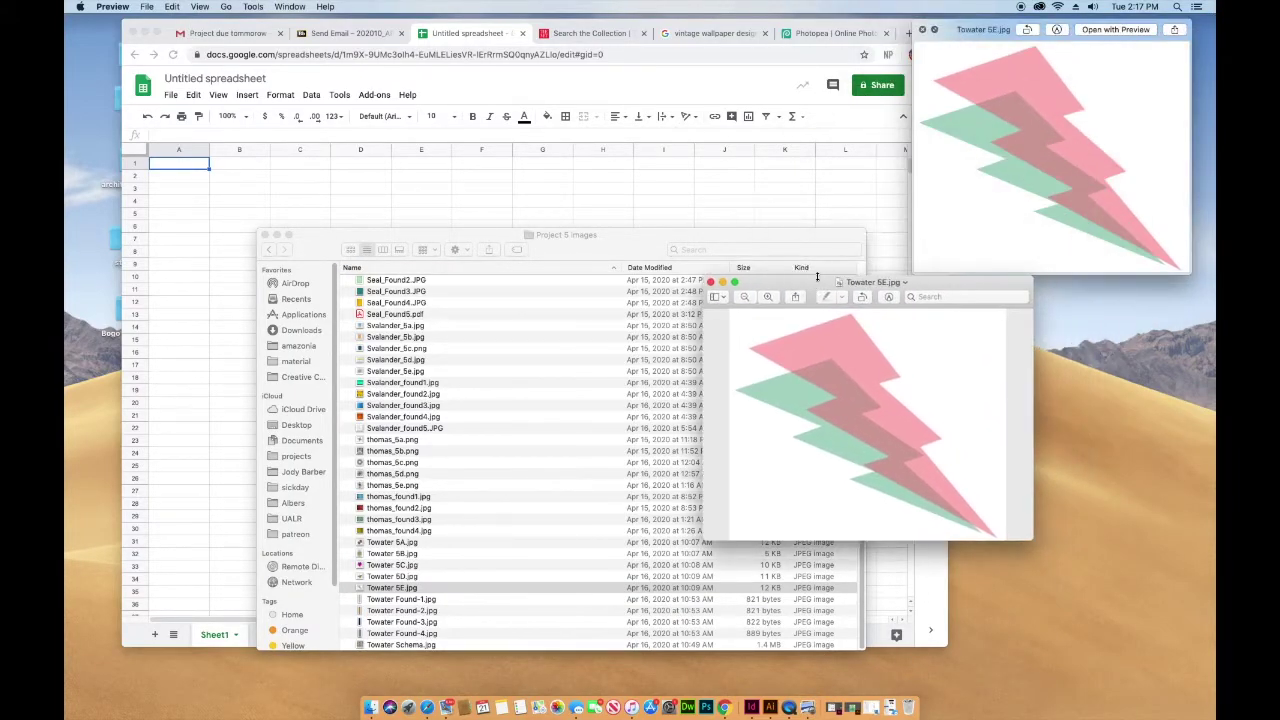
{"action": "left_click", "coordinate": [988, 163]}
{"action": "key", "text": "space"}
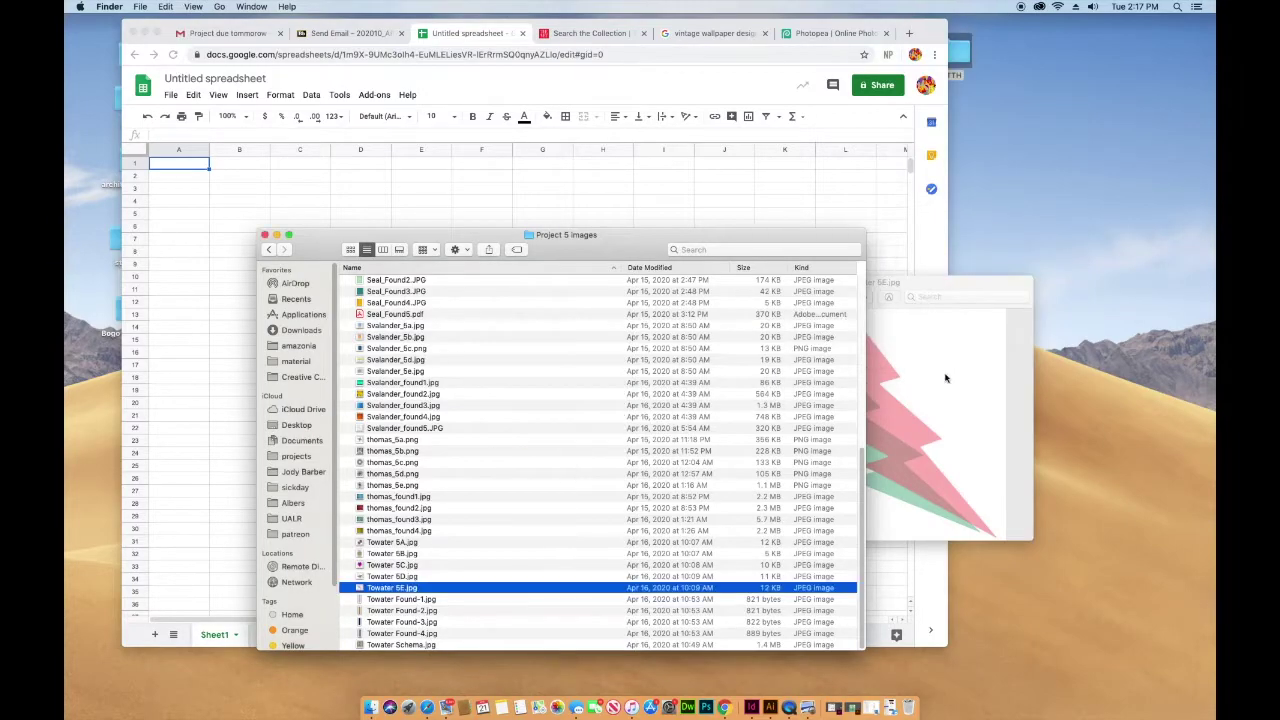
{"action": "left_click", "coordinate": [940, 388]}
{"action": "key", "text": "super+w"}
{"action": "key", "text": "super+i"}
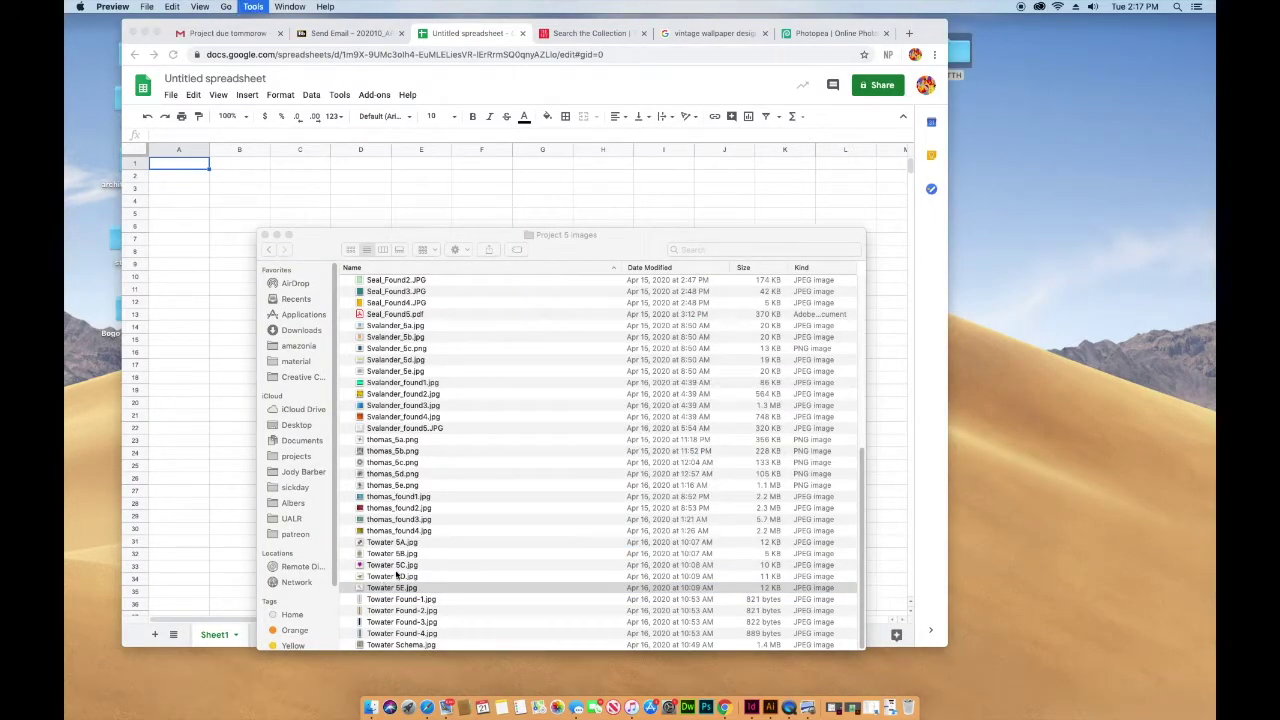
{"action": "left_click_drag", "start_coordinate": [778, 20], "coordinate": [688, 250]}
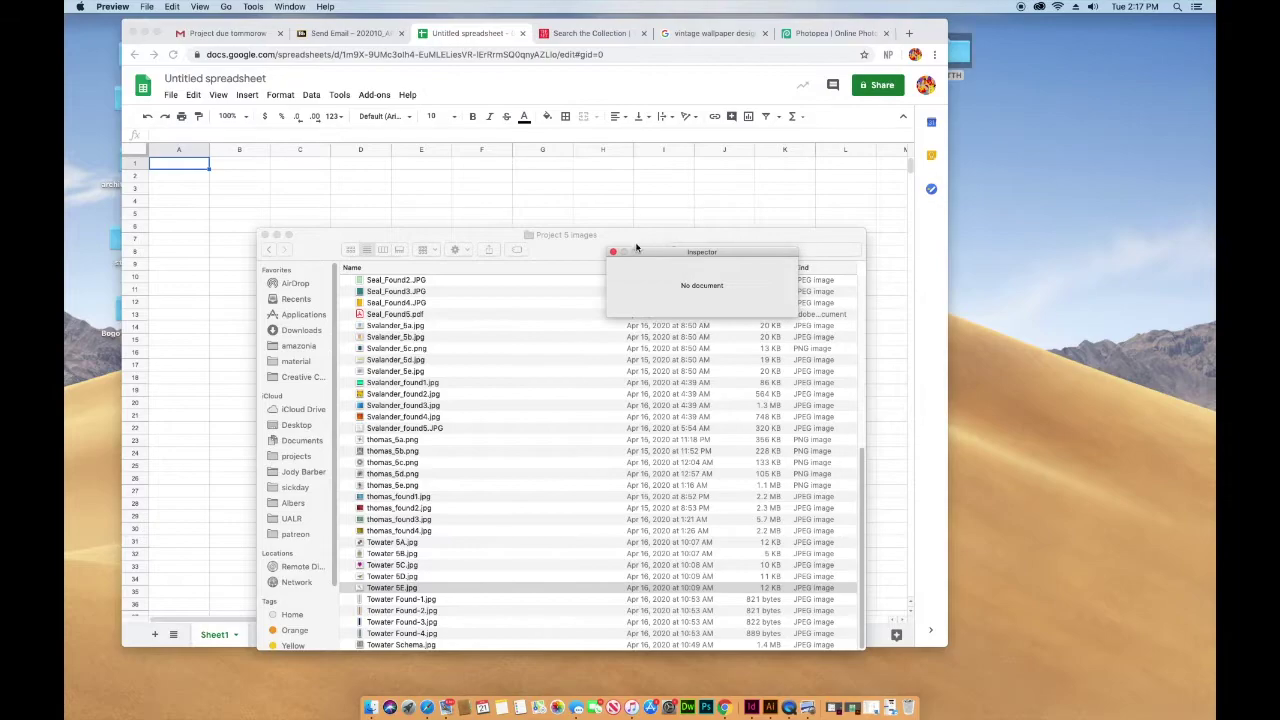
{"action": "left_click", "coordinate": [611, 251]}
{"action": "key", "text": "super+q"}
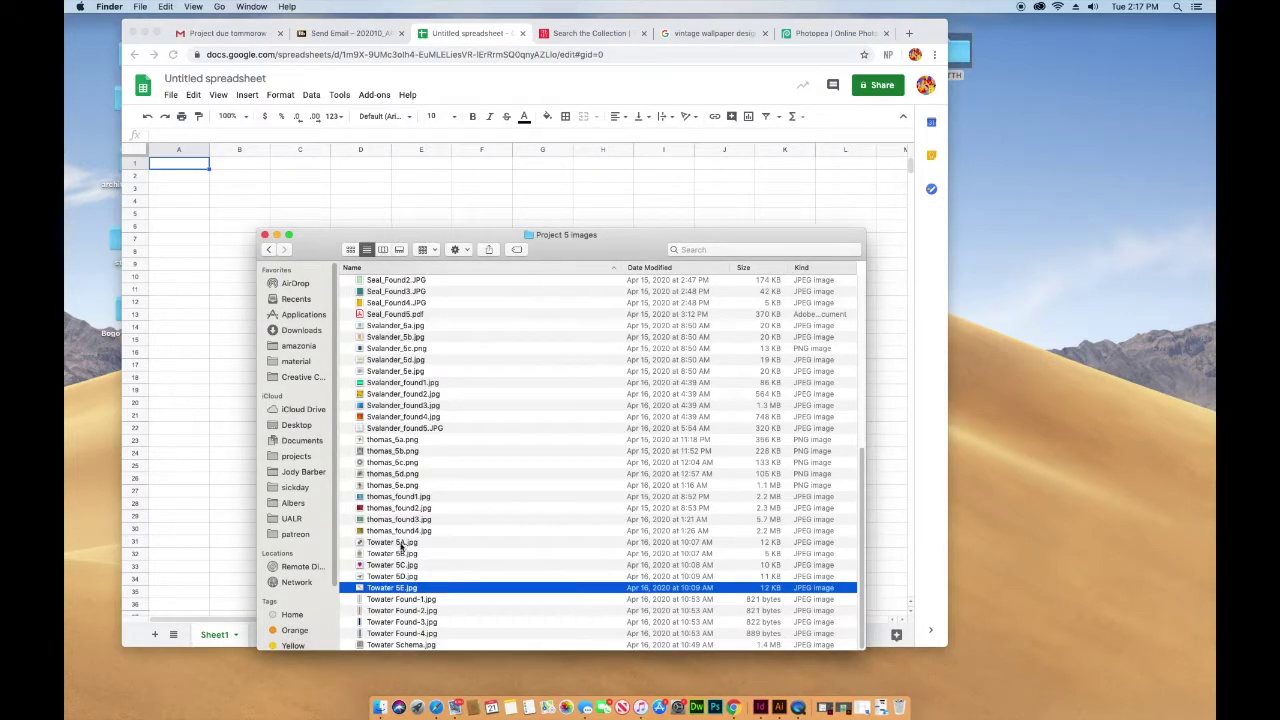
Step: Preview the images Svalander_found3.jpg and Svalander_5a.jpg in the Project 5 images folder
{"action": "left_click", "coordinate": [401, 462]}
{"action": "left_click", "coordinate": [428, 405]}
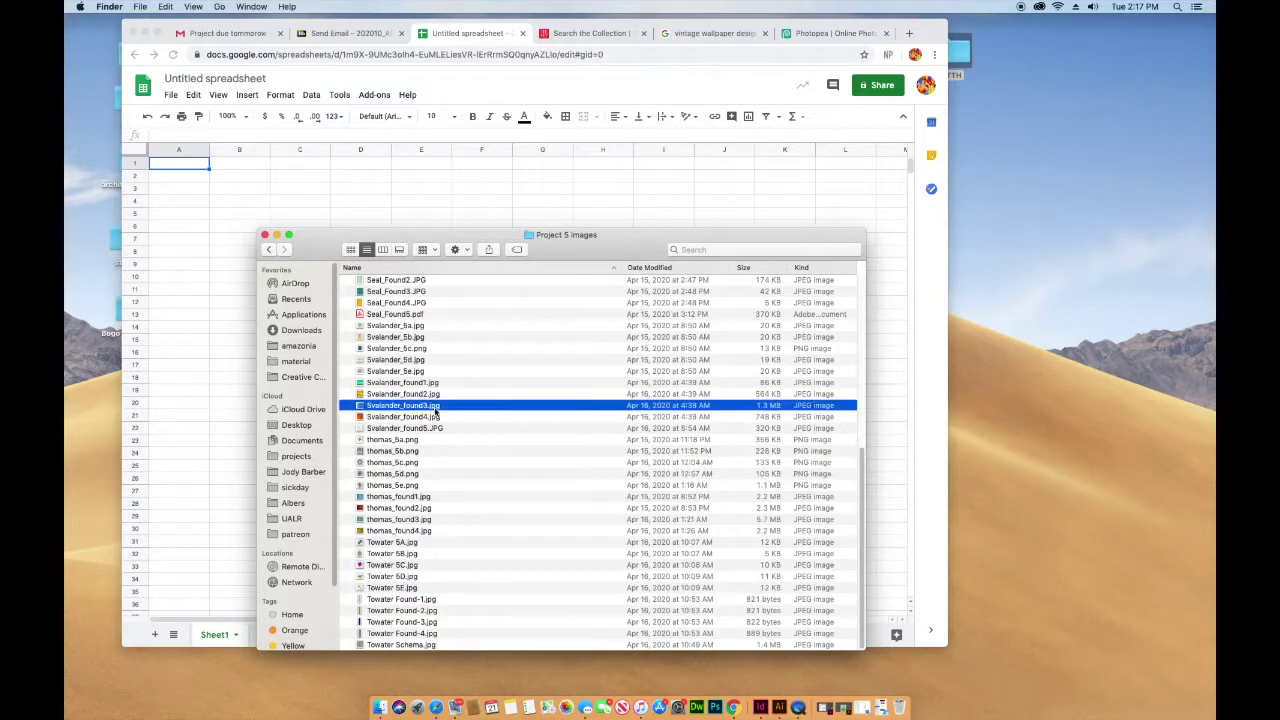
{"action": "key", "text": "space"}
{"action": "key", "text": "space"}
{"action": "left_click", "coordinate": [400, 326]}
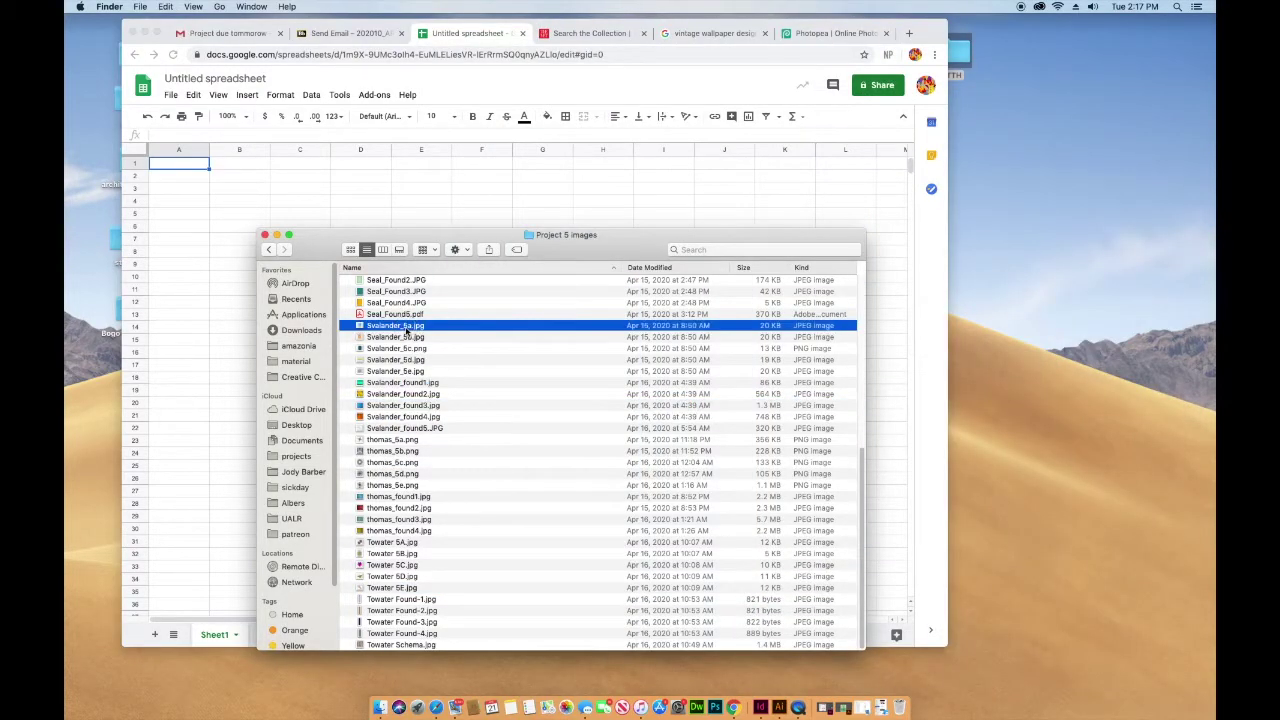
{"action": "key", "text": "space"}
{"action": "key", "text": "space"}
{"action": "key", "text": "space"}
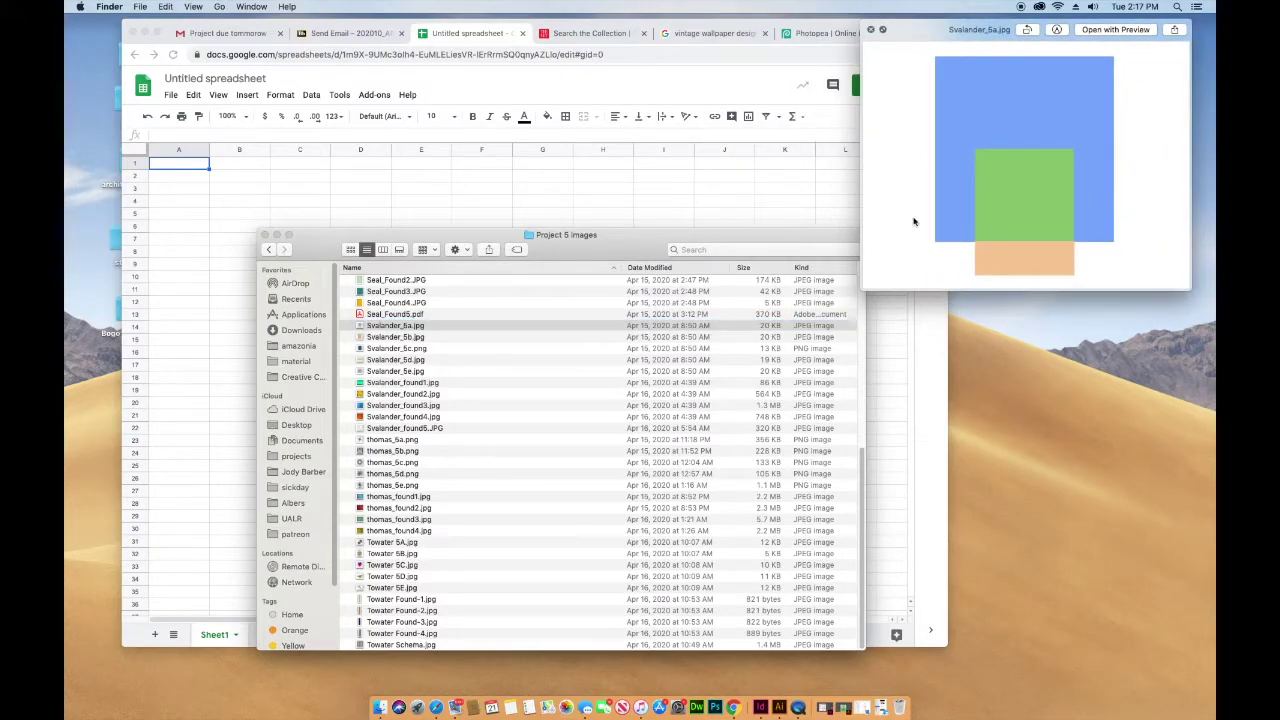
Step: Close the open preview and show a quick preview of Berry_5c.jpg near the start of the file list
{"action": "scroll", "coordinate": [412, 345], "scroll_direction": "up", "scroll_amount": 10}
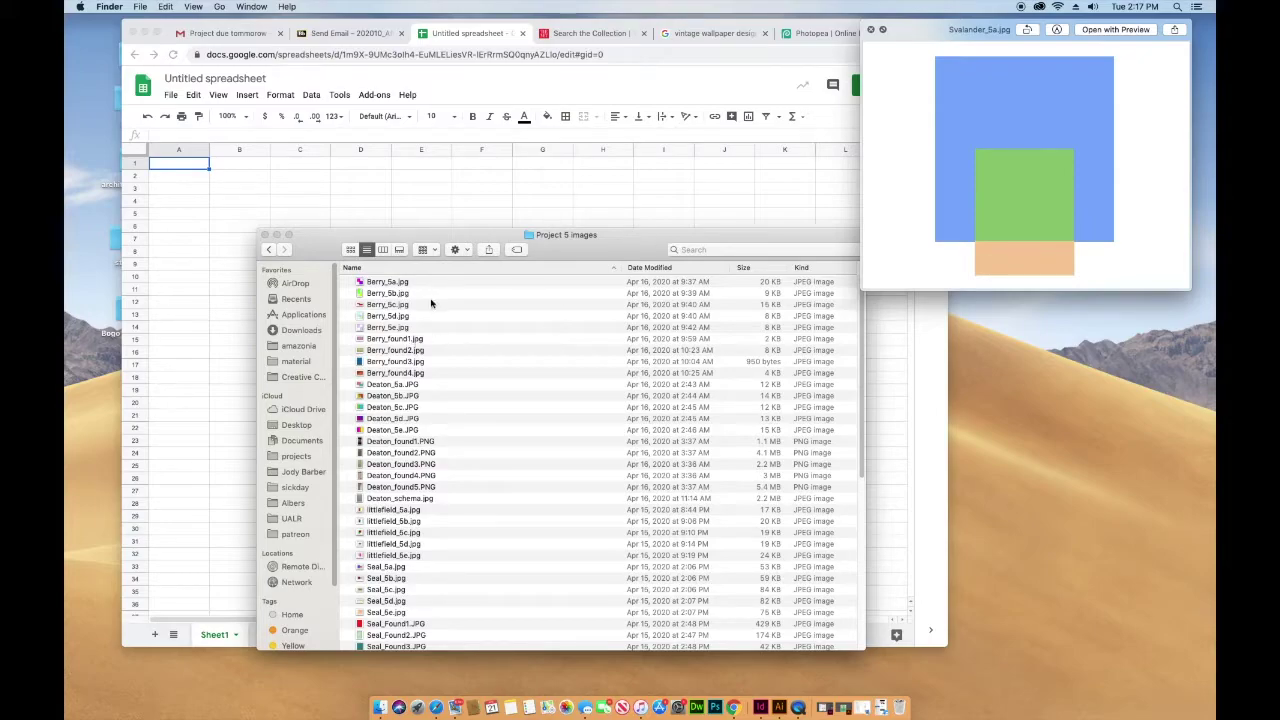
{"action": "key", "text": "space"}
{"action": "left_click", "coordinate": [398, 304]}
{"action": "key", "text": "space"}
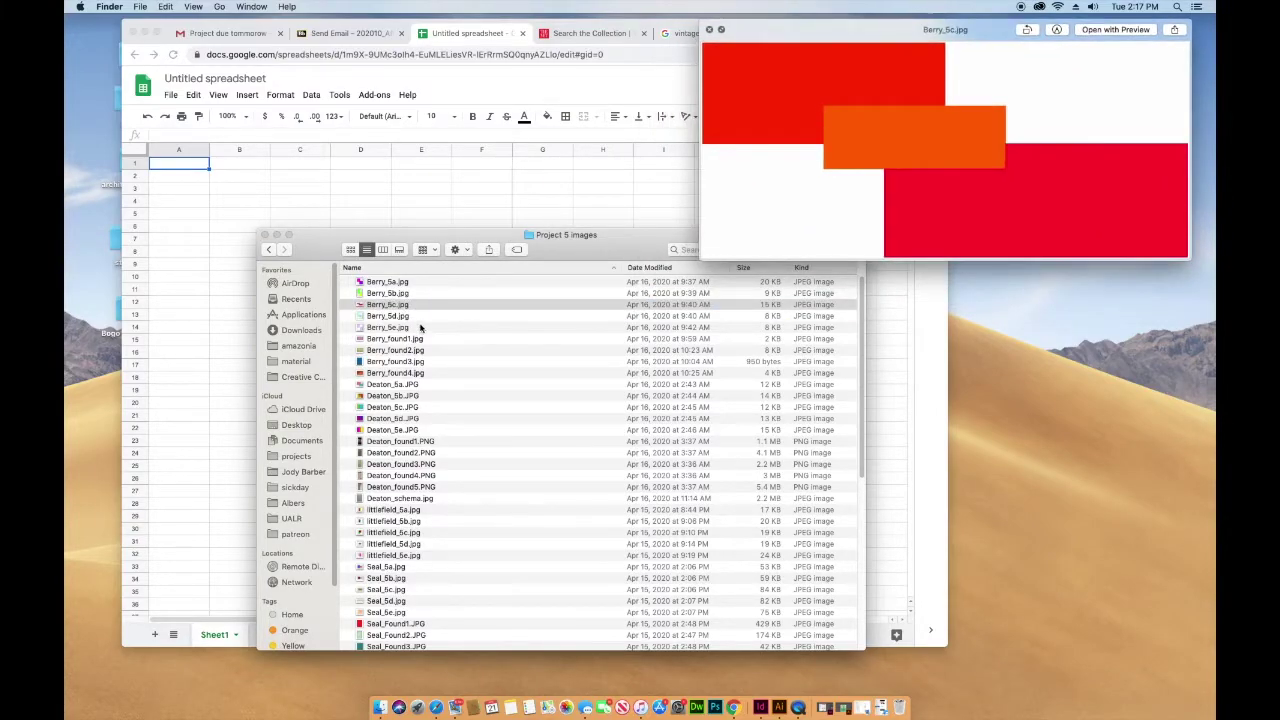
Step: Switch to the untitled spreadsheet in Chrome and make its window full screen
{"action": "key", "text": "super+Tab"}
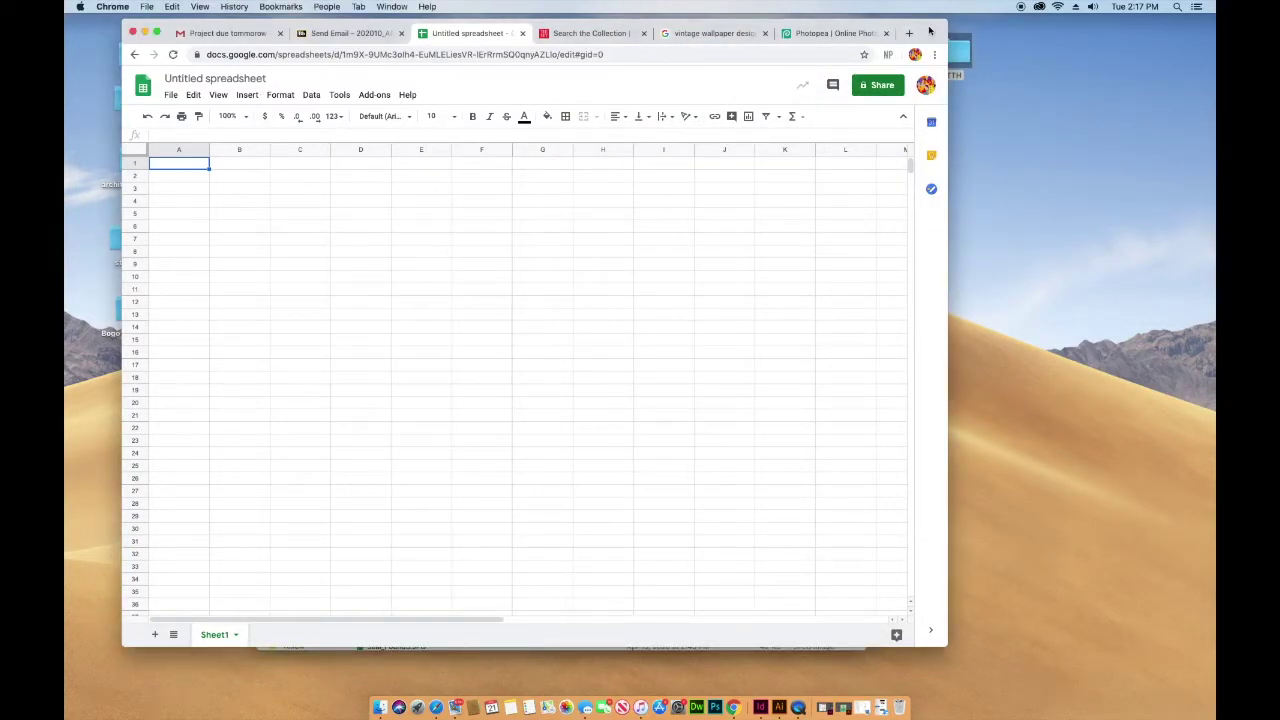
{"action": "left_click_drag", "start_coordinate": [930, 32], "coordinate": [923, 27]}
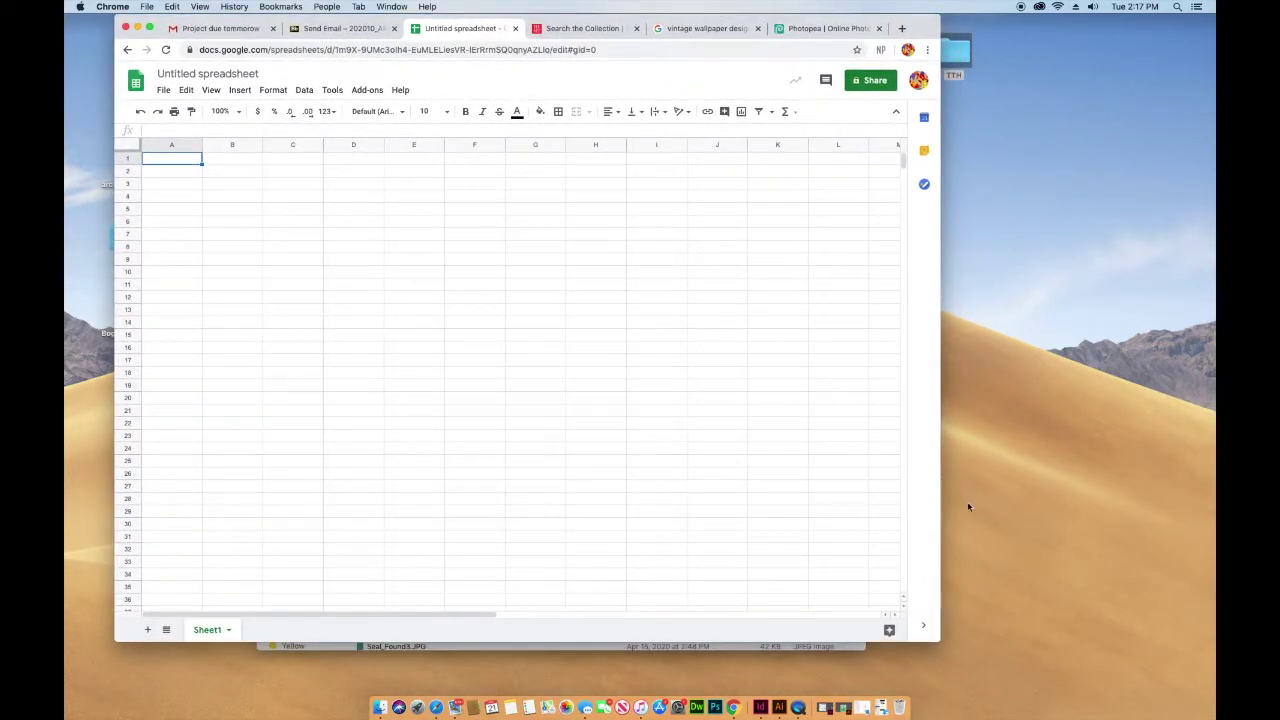
{"action": "left_click", "coordinate": [149, 27]}
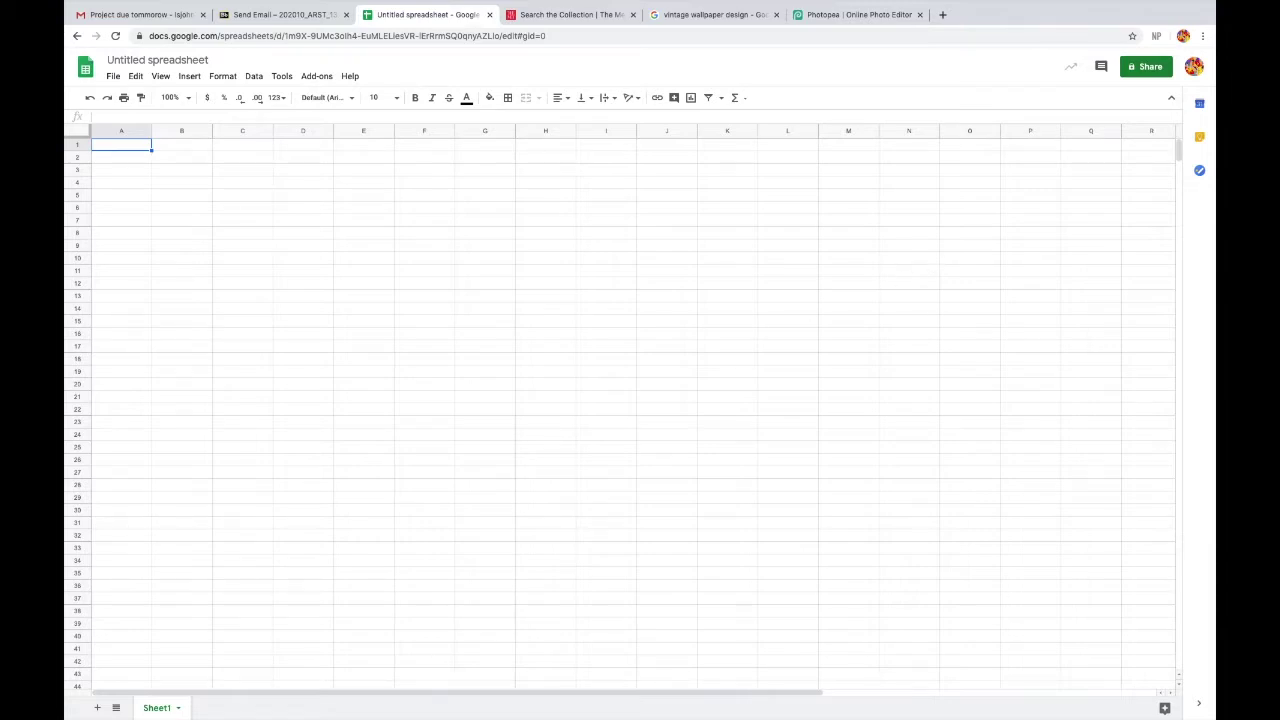
Step: Switch to System Preferences, bring up the Displays settings, and move their window clear of the file list
{"action": "mouse_move", "coordinate": [380, 714]}
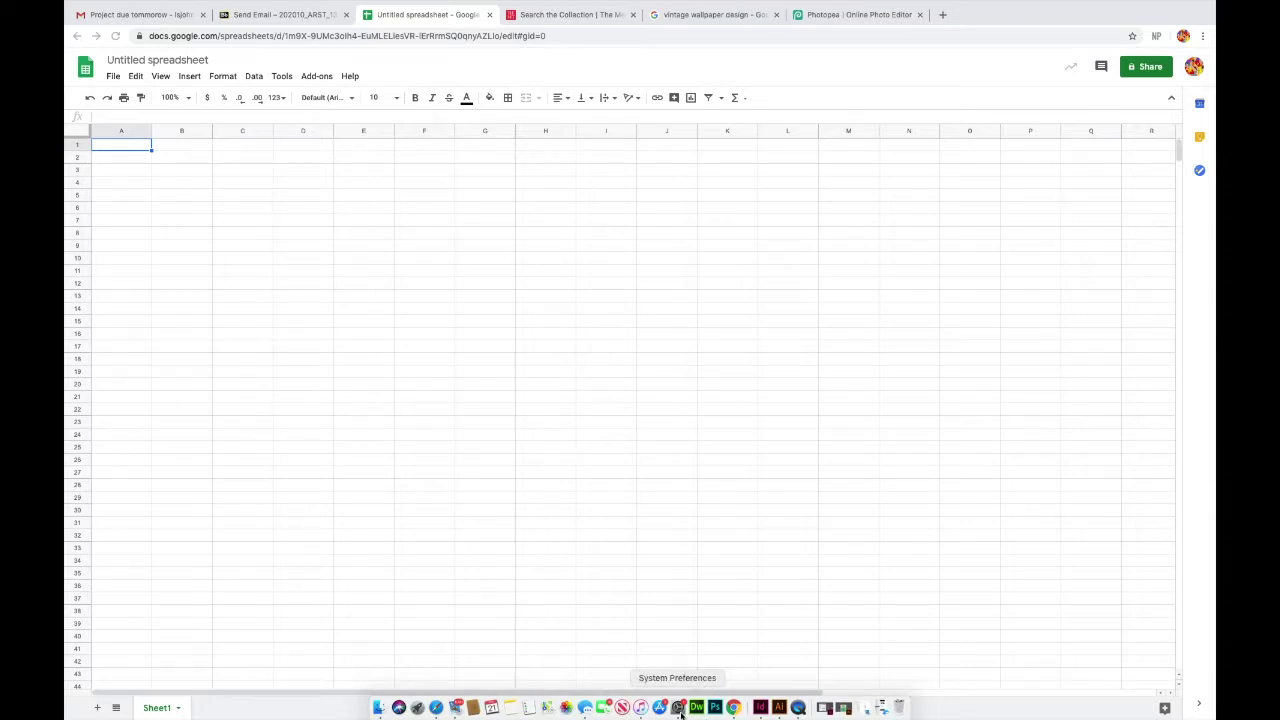
{"action": "left_click", "coordinate": [679, 707]}
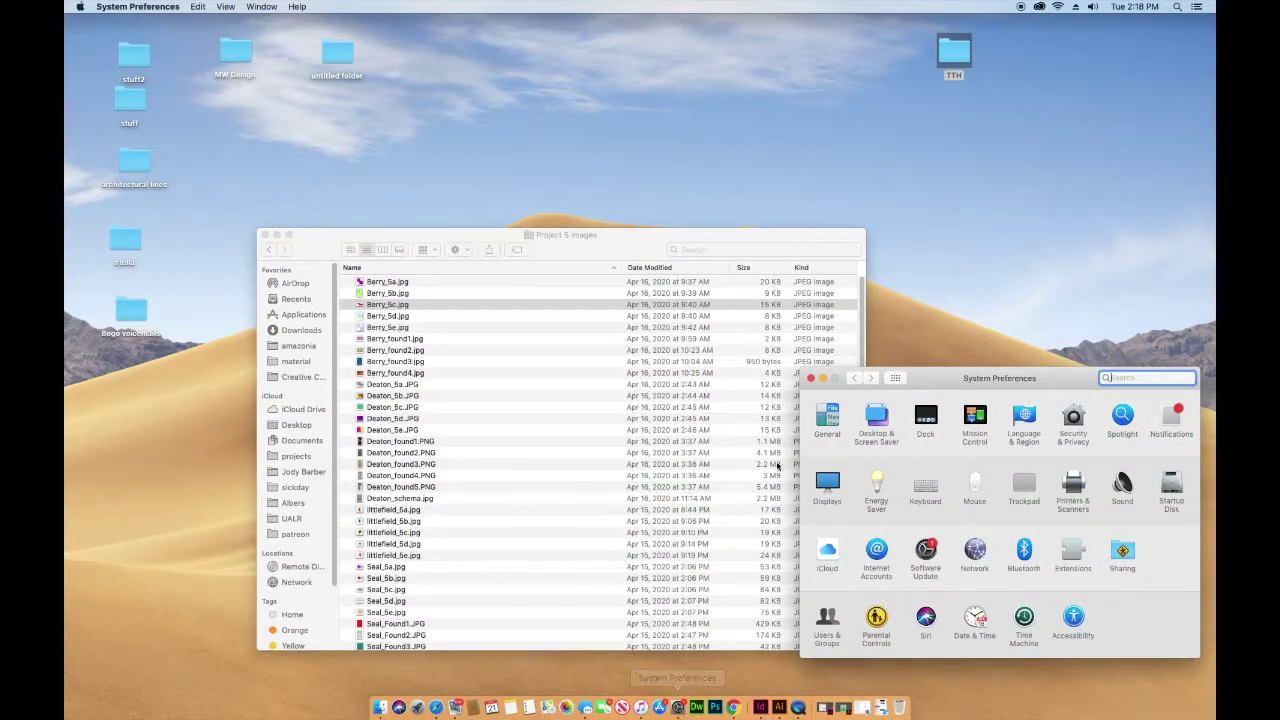
{"action": "left_click_drag", "start_coordinate": [935, 378], "coordinate": [563, 160]}
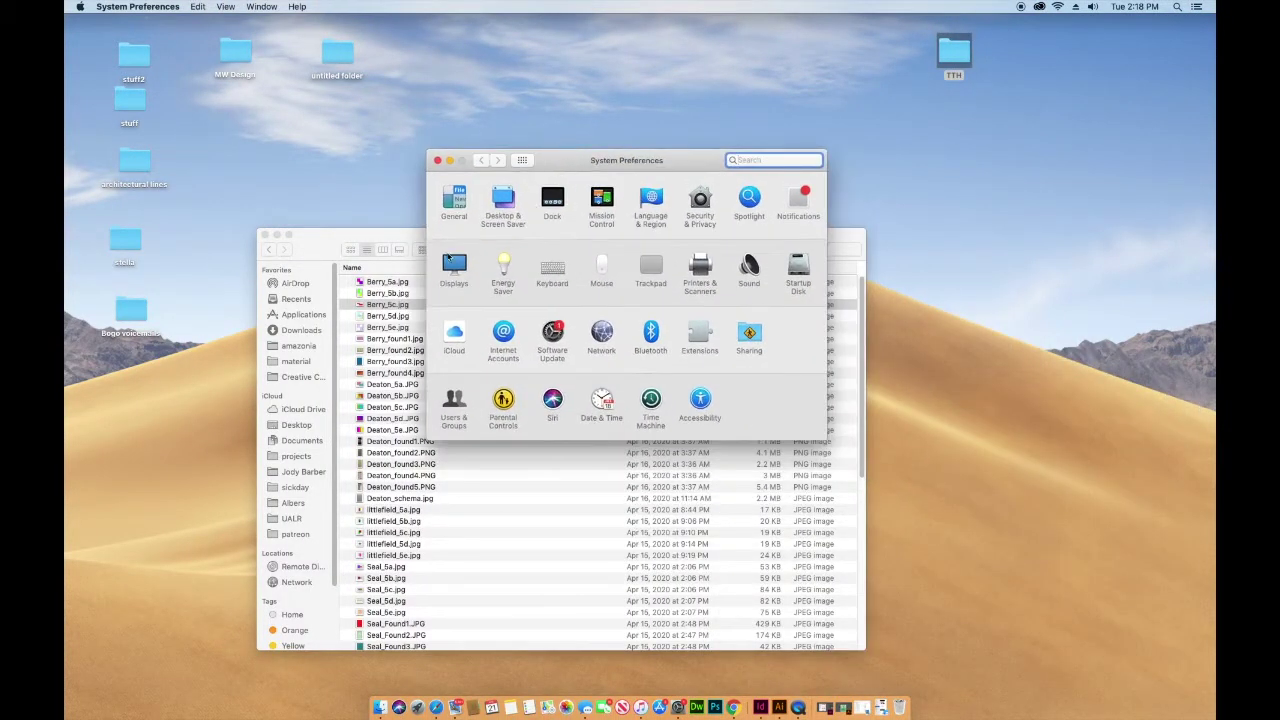
{"action": "left_click", "coordinate": [456, 266]}
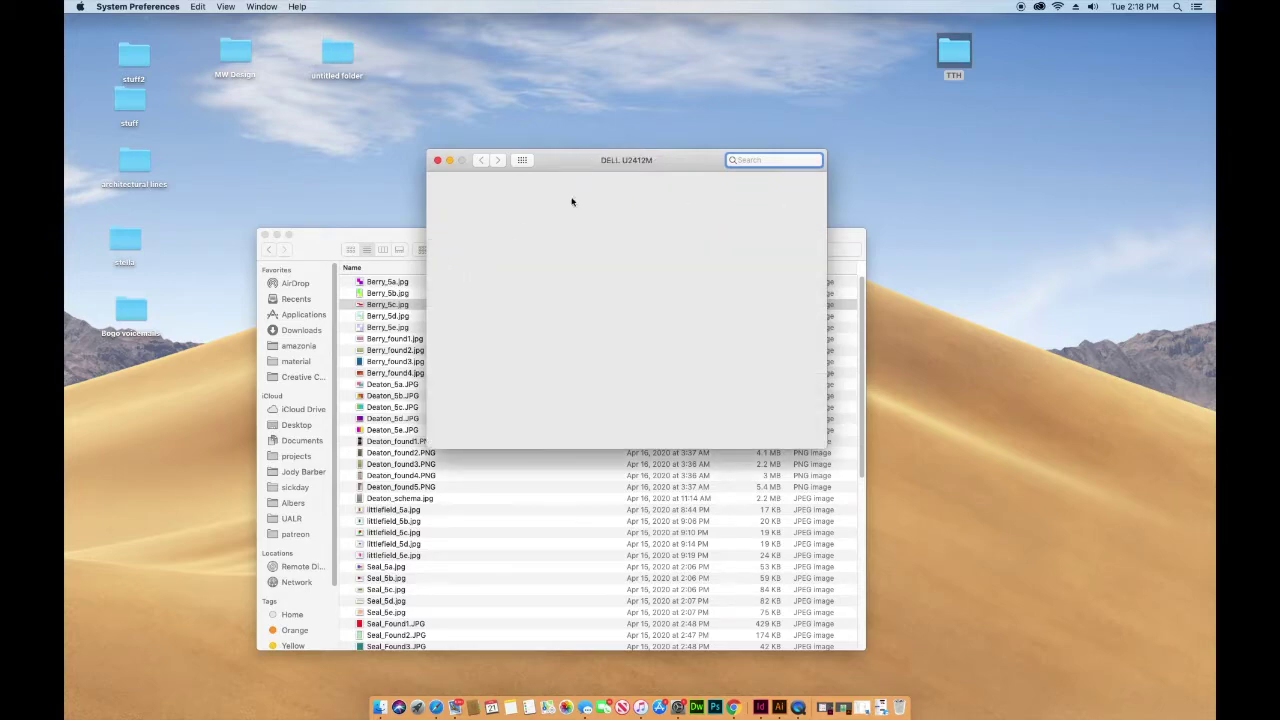
{"action": "left_click_drag", "start_coordinate": [682, 155], "coordinate": [460, 131]}
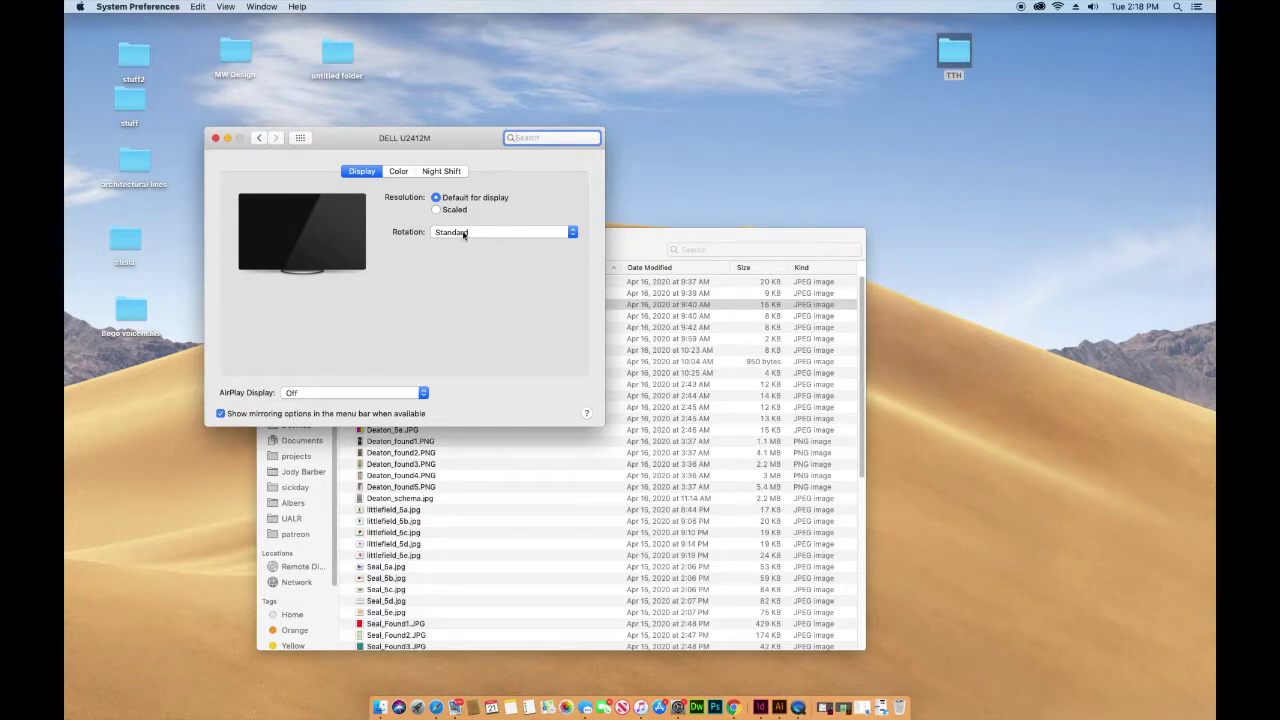
Step: Check the monitor's rotation options, revisit the Displays settings, and return to the System Preferences overview
{"action": "left_click", "coordinate": [484, 234]}
{"action": "left_click", "coordinate": [544, 196]}
{"action": "left_click", "coordinate": [259, 138]}
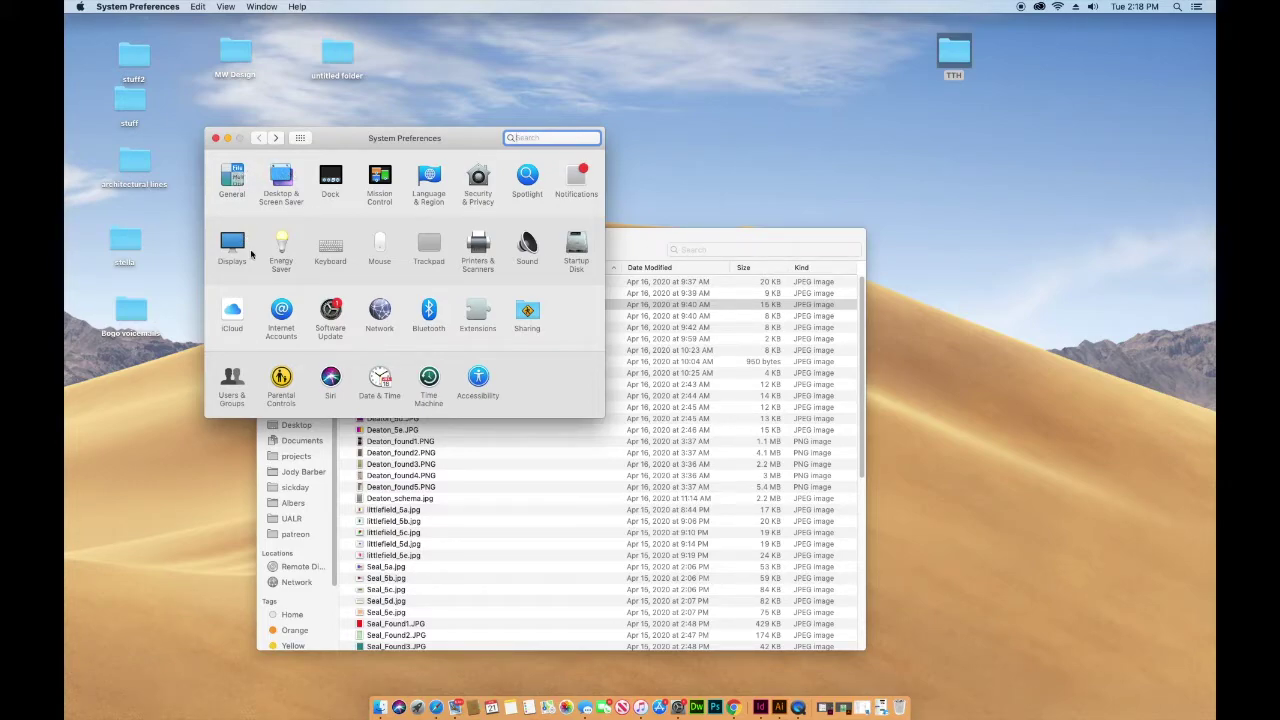
{"action": "left_click", "coordinate": [230, 245]}
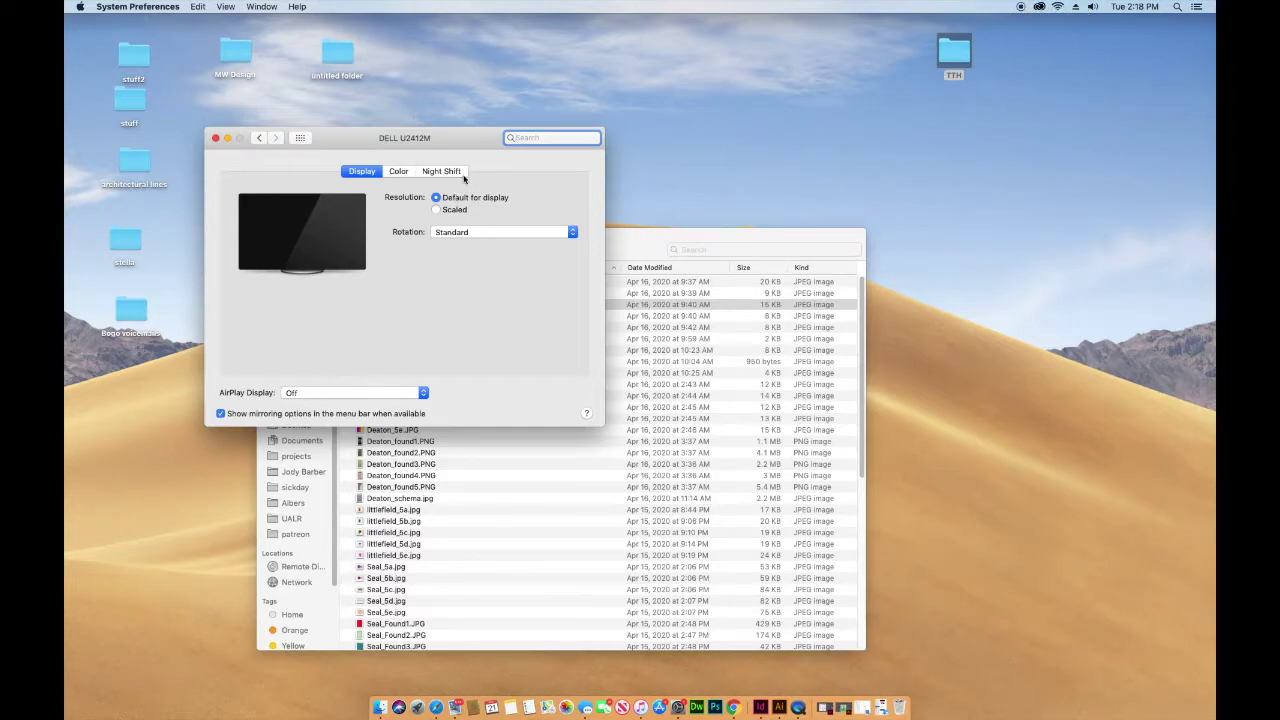
{"action": "left_click", "coordinate": [259, 136]}
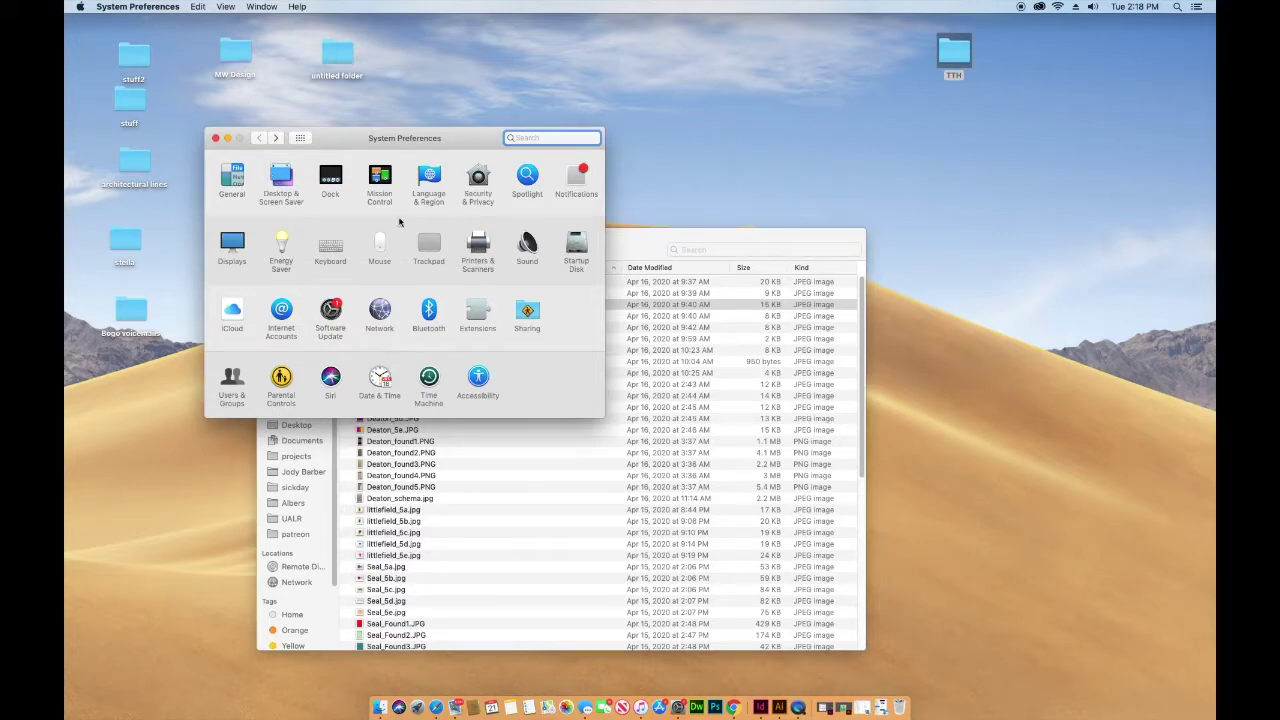
Step: Look at the Desktop & Screen Saver and General settings, and return to the System Preferences overview
{"action": "left_click", "coordinate": [281, 183]}
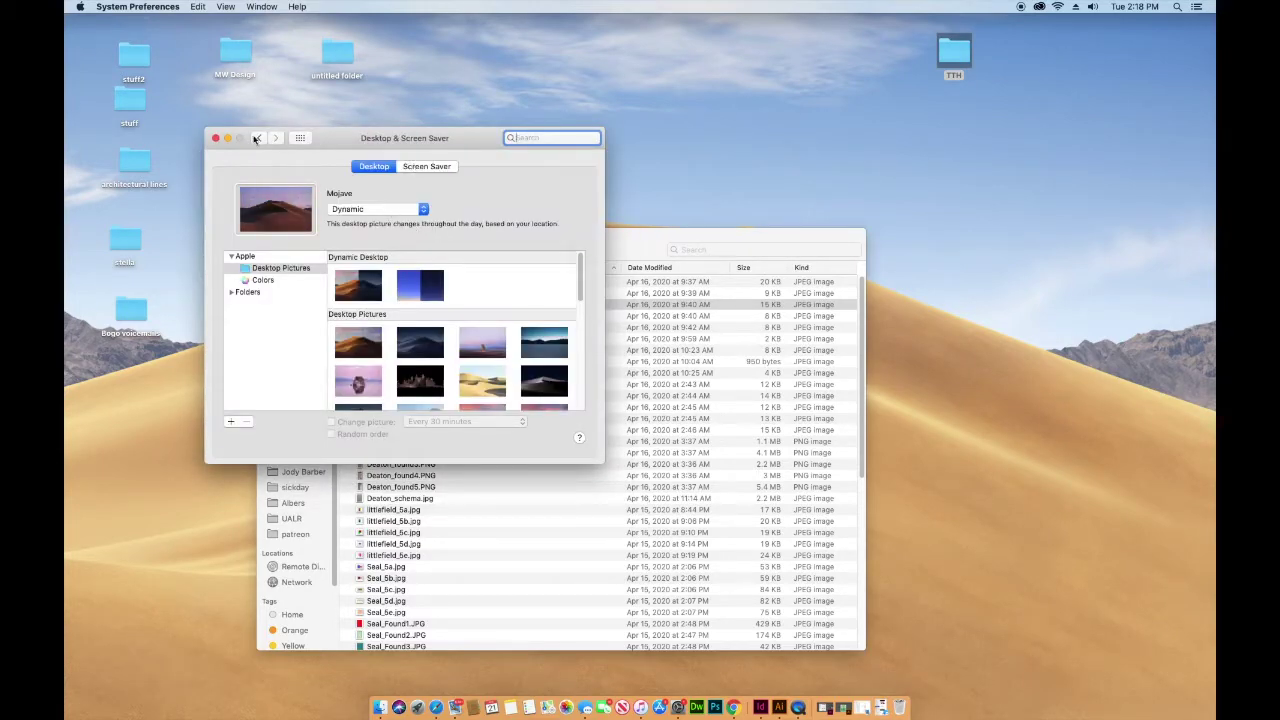
{"action": "left_click", "coordinate": [257, 138]}
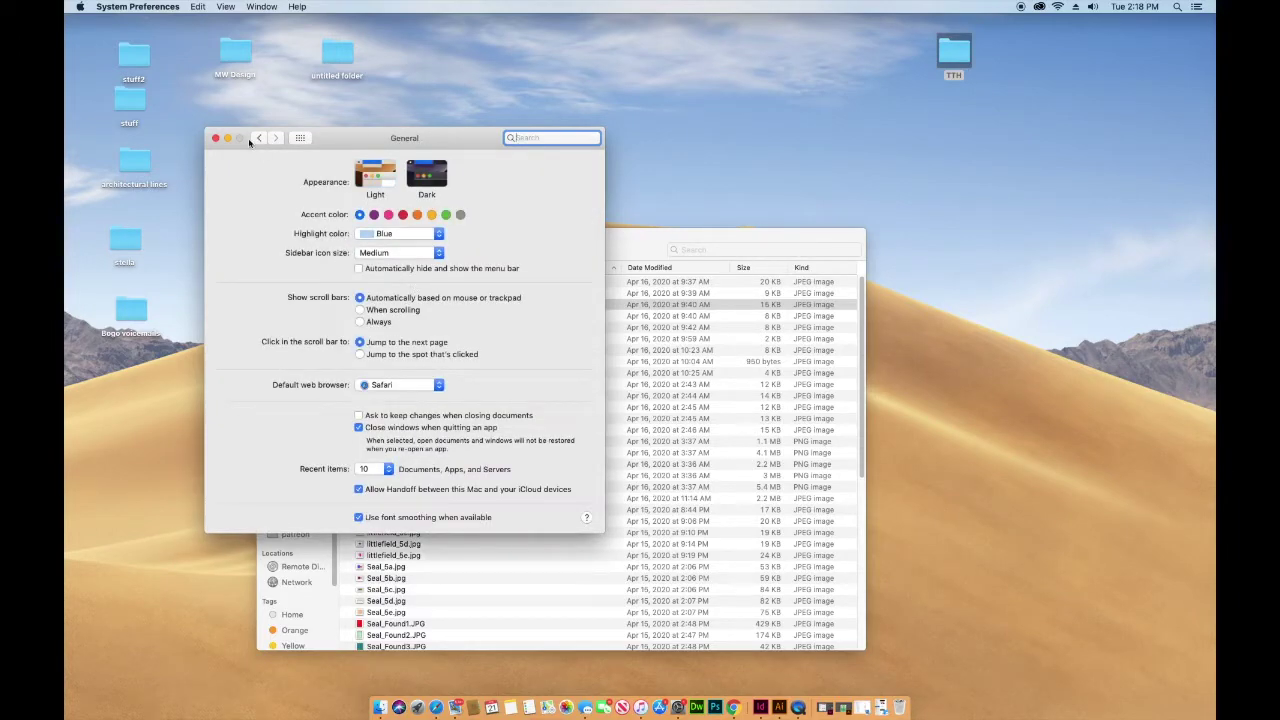
{"action": "left_click", "coordinate": [257, 138]}
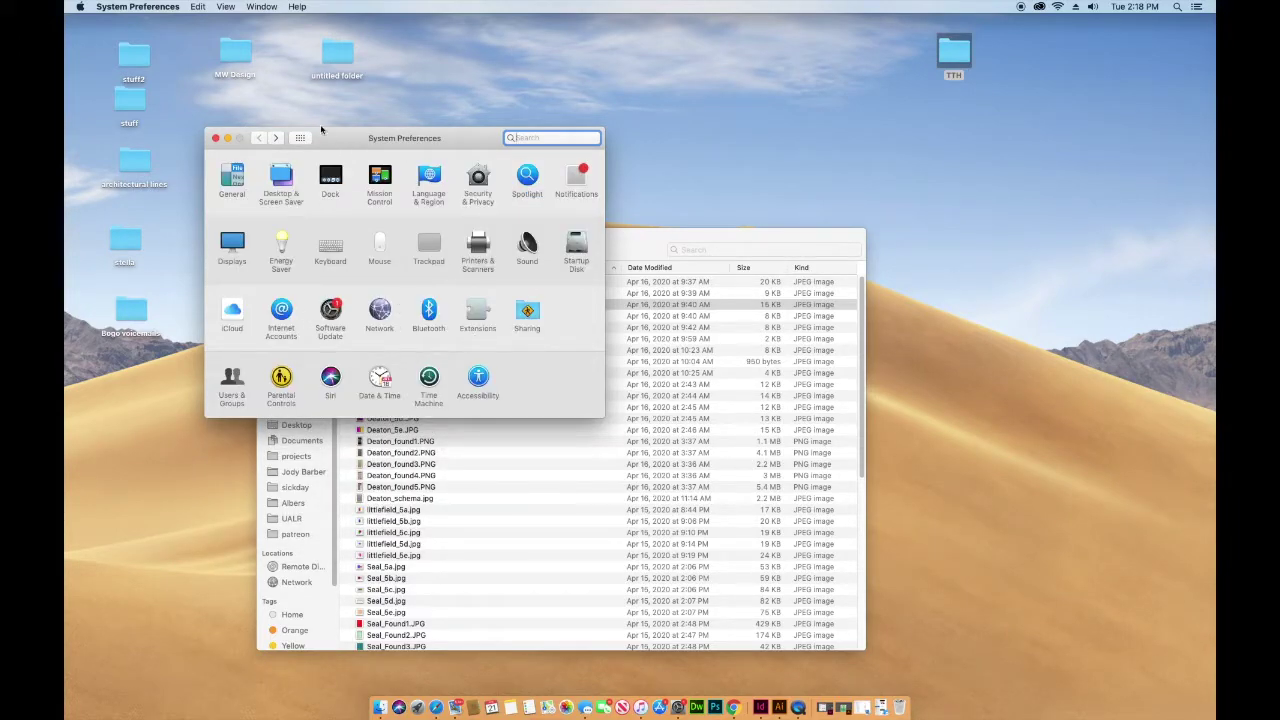
Step: Close System Preferences and switch back to the untitled spreadsheet in Chrome
{"action": "left_click", "coordinate": [215, 138]}
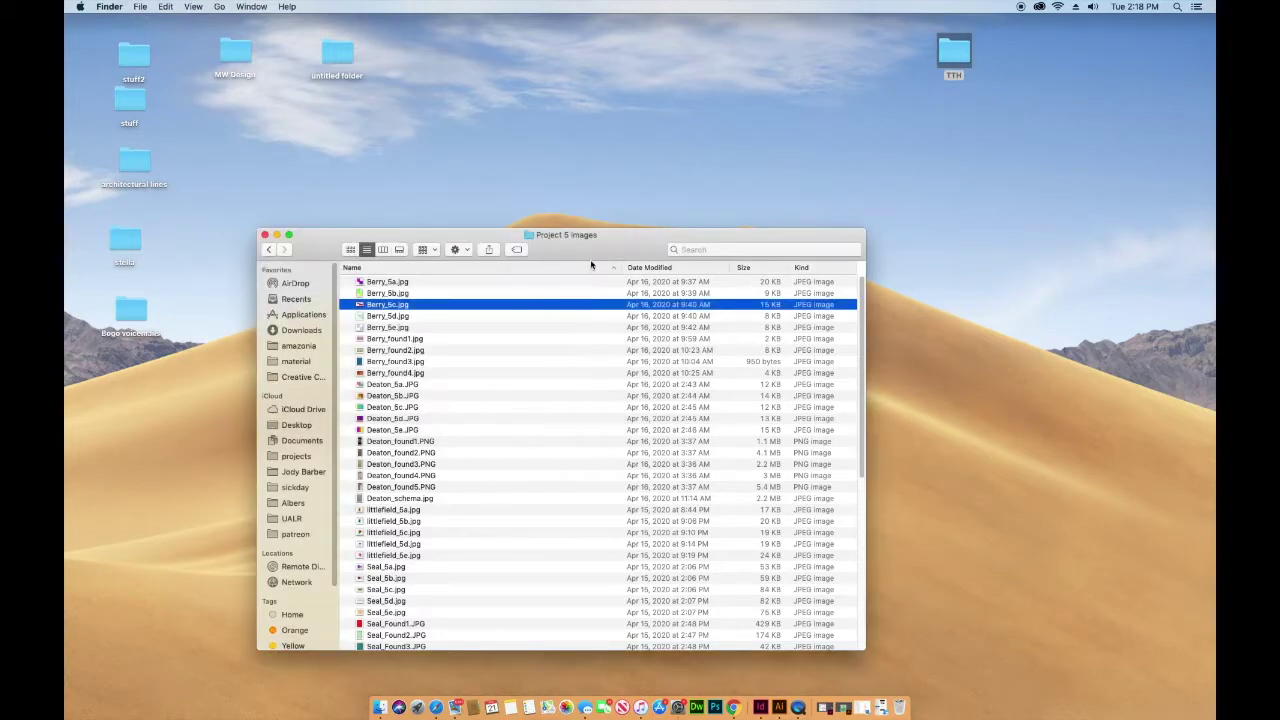
{"action": "left_click_drag", "start_coordinate": [608, 252], "coordinate": [582, 175]}
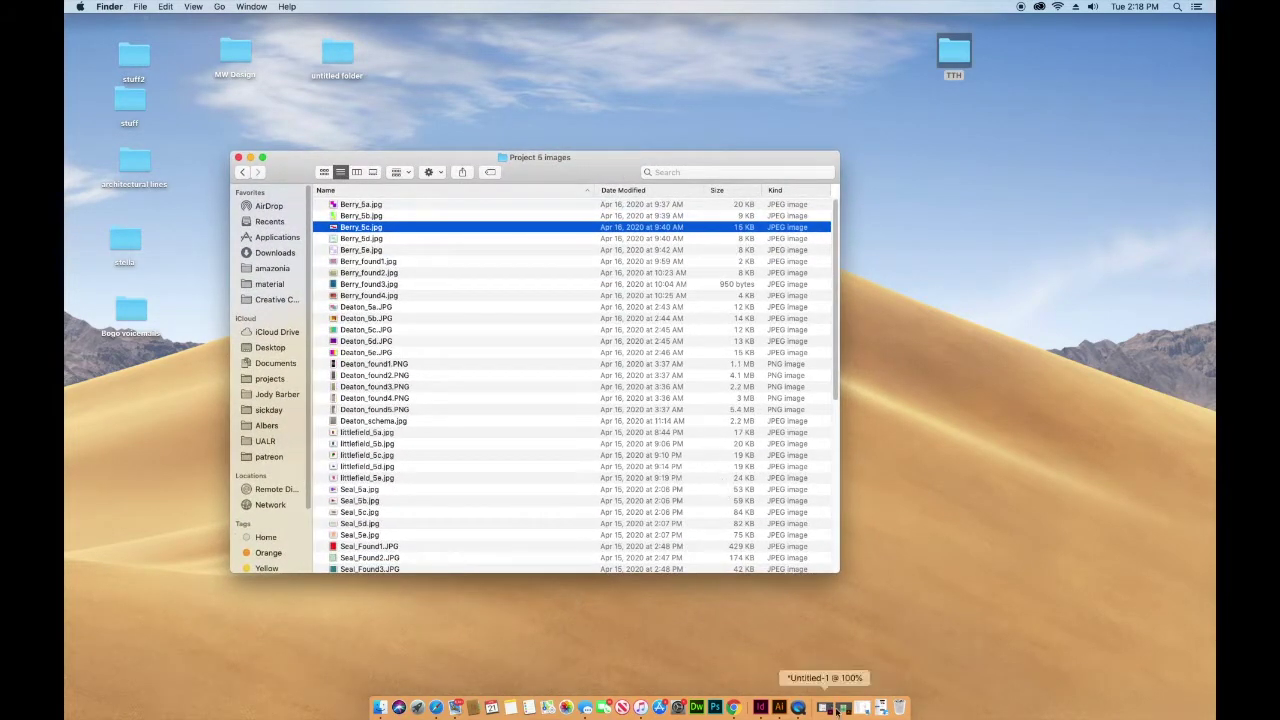
{"action": "left_click", "coordinate": [735, 707]}
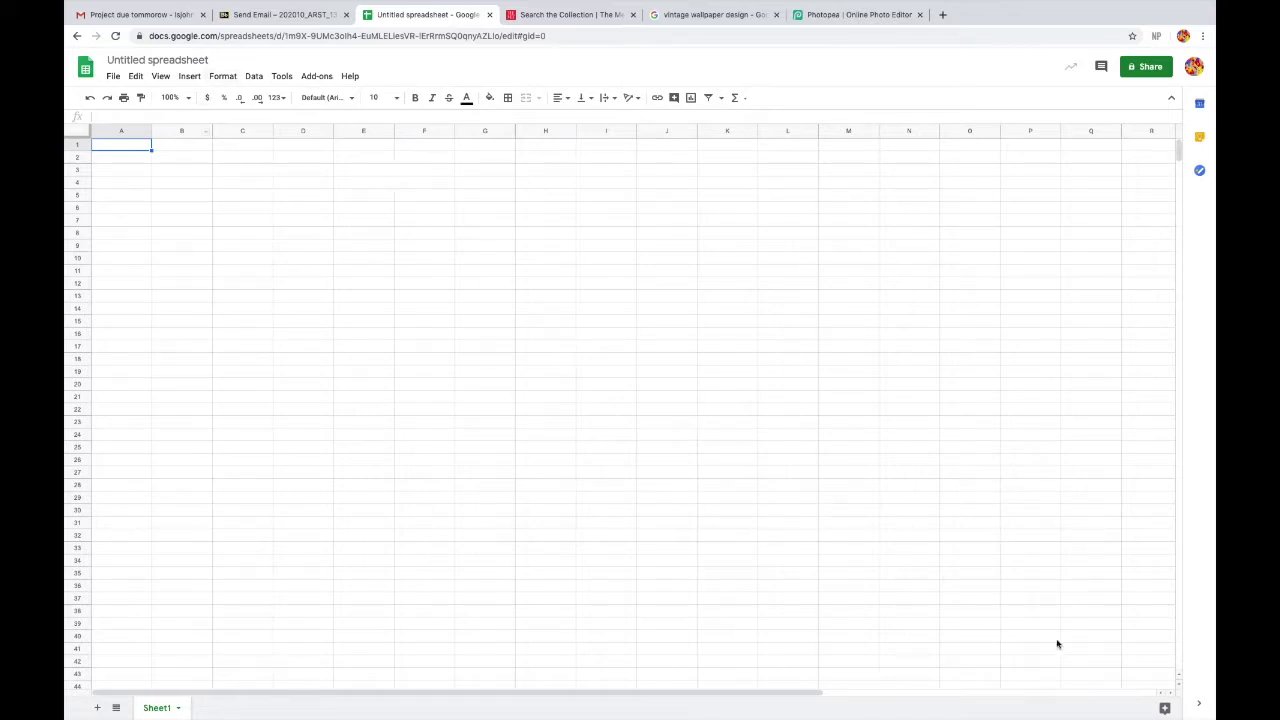
{"action": "left_click", "coordinate": [1155, 679], "text": "shift"}
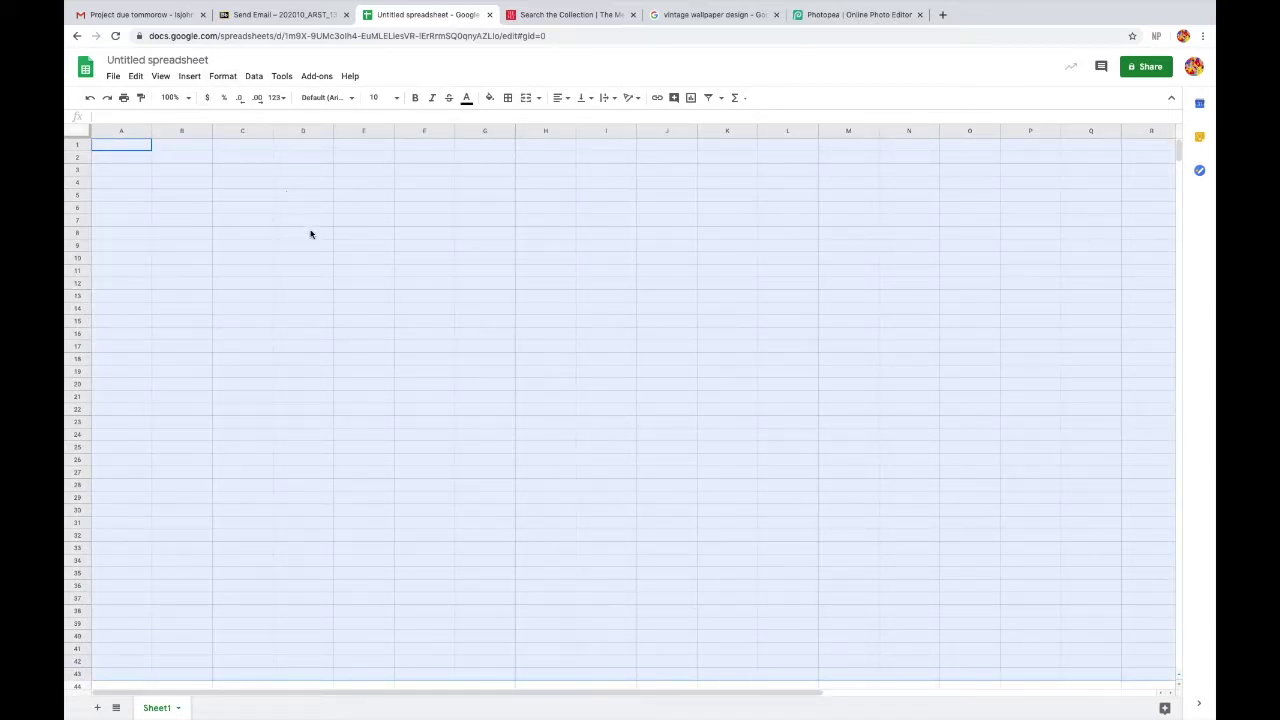
{"action": "left_click", "coordinate": [320, 260]}
{"action": "left_click", "coordinate": [170, 175]}
{"action": "left_click", "coordinate": [189, 77]}
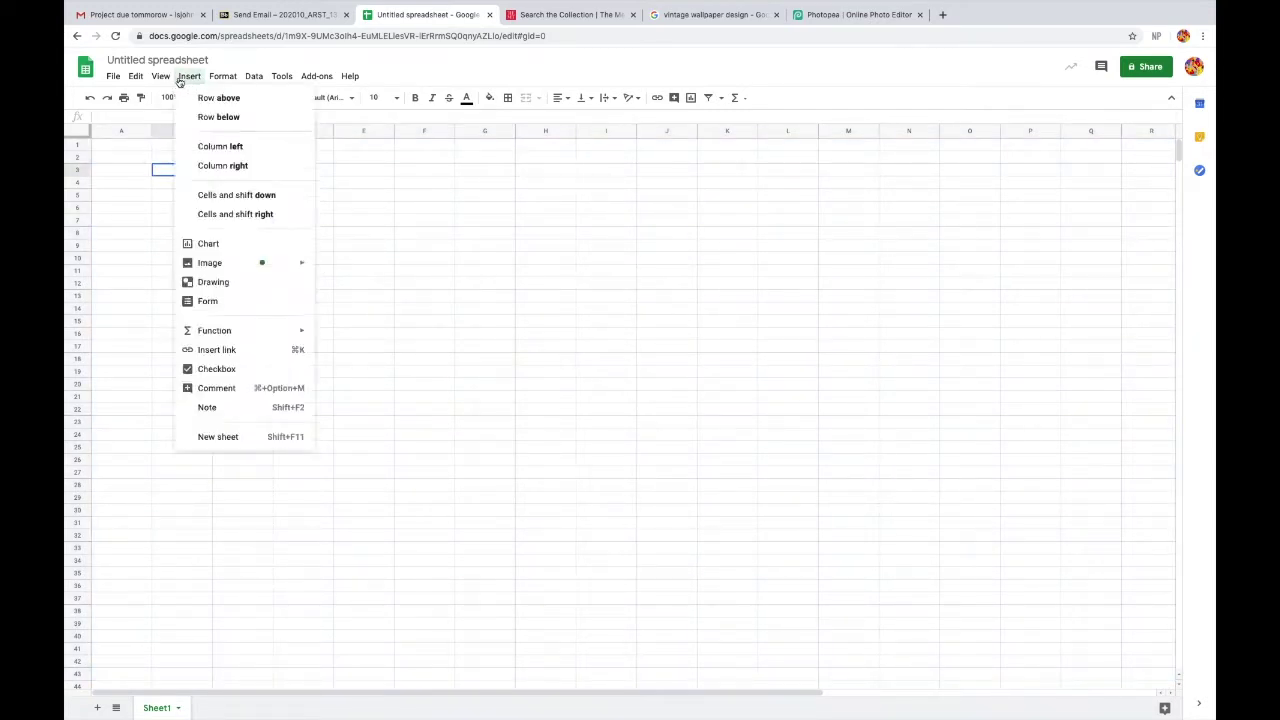
{"action": "left_click", "coordinate": [189, 77]}
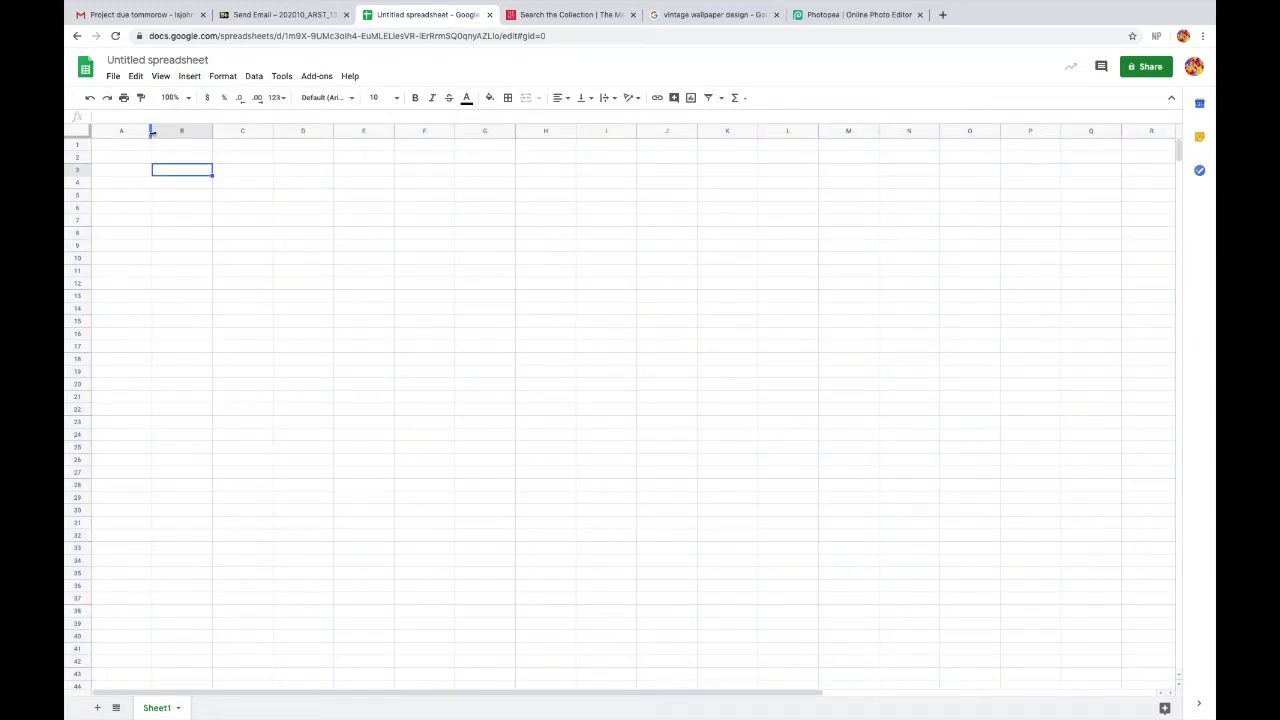
Step: Narrow column A slightly and fill the cell range A1:R43 with dark yellow
{"action": "mouse_move", "coordinate": [152, 131]}
{"action": "left_mouse_down"}
{"action": "mouse_move", "coordinate": [138, 131]}
{"action": "mouse_move", "coordinate": [172, 132]}
{"action": "left_mouse_up"}
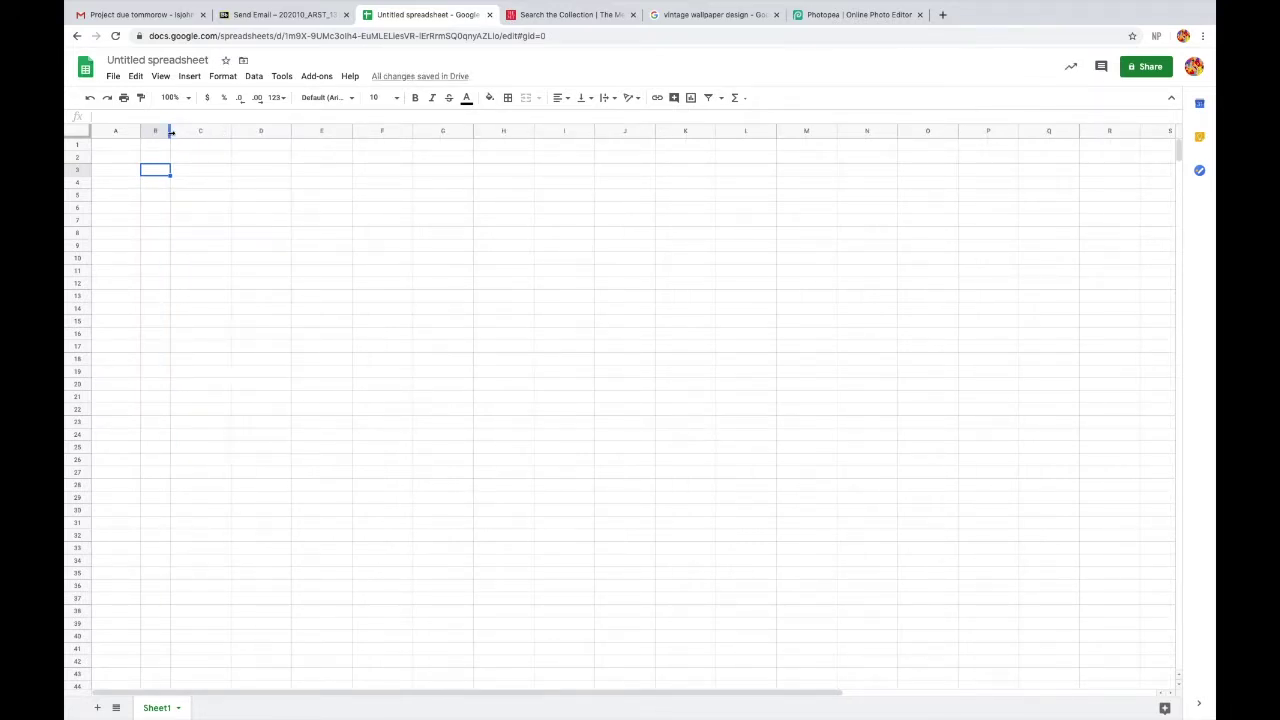
{"action": "key", "text": "ctrl+z"}
{"action": "left_click", "coordinate": [128, 147]}
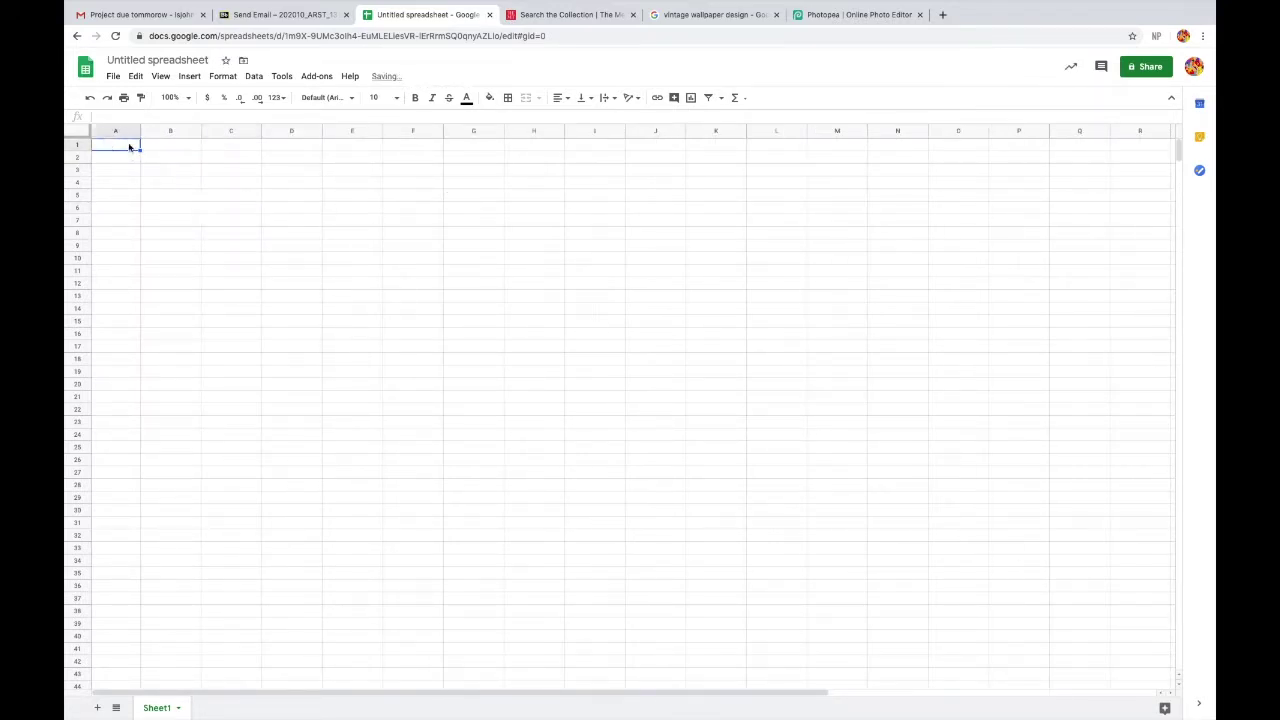
{"action": "left_click", "coordinate": [1134, 677], "text": "shift"}
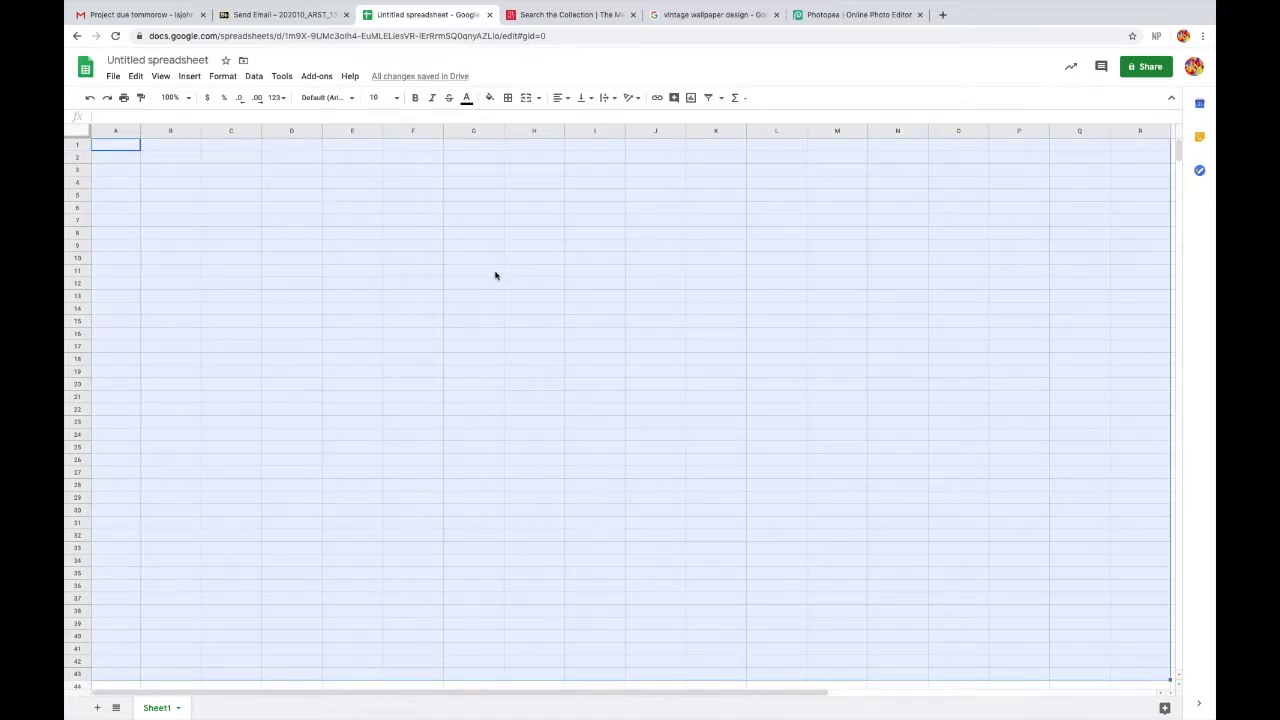
{"action": "left_click", "coordinate": [489, 97]}
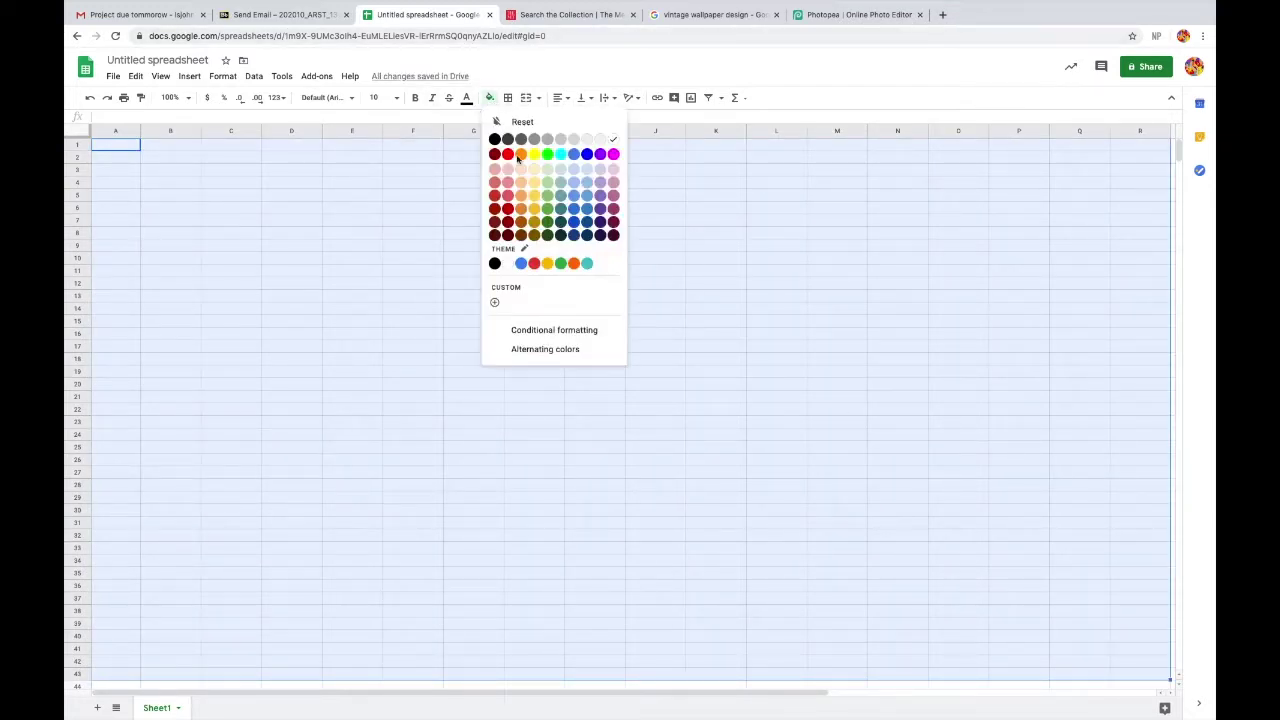
{"action": "left_click", "coordinate": [533, 225]}
{"action": "left_click", "coordinate": [401, 297]}
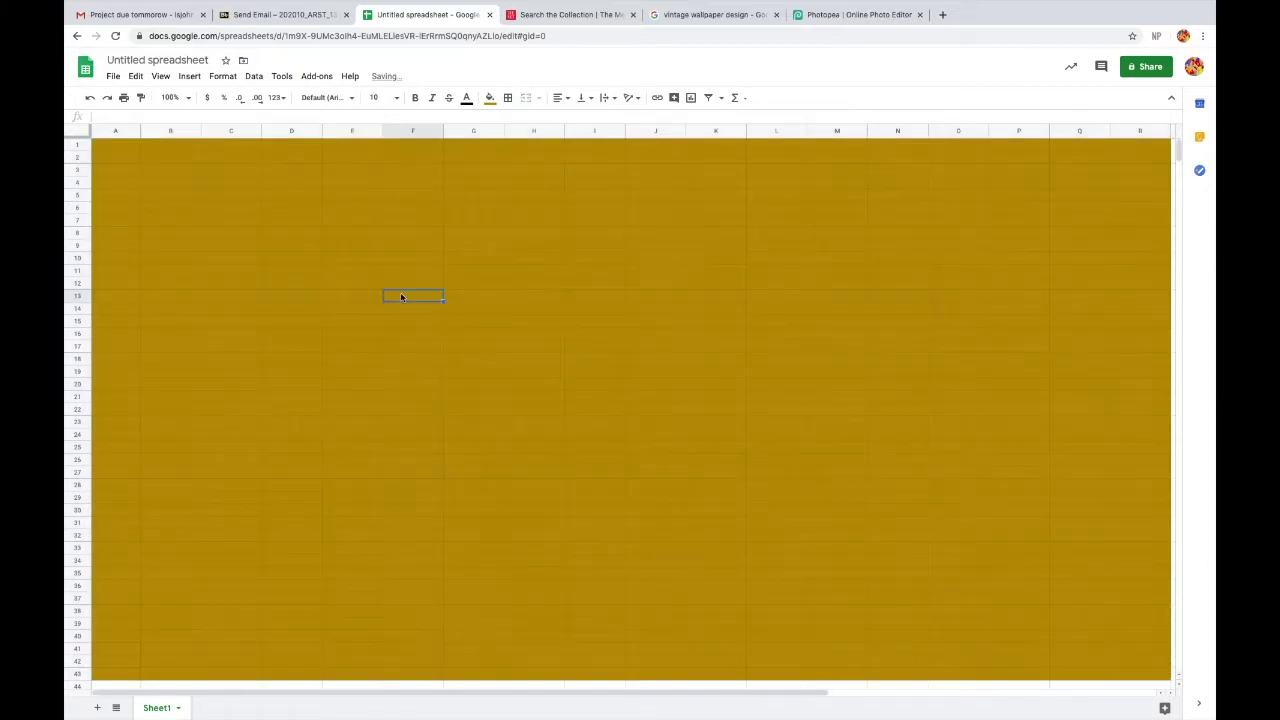
Step: Fill the inner range B4:Q40 with light green so that a dark yellow border remains around it
{"action": "left_click", "coordinate": [181, 188]}
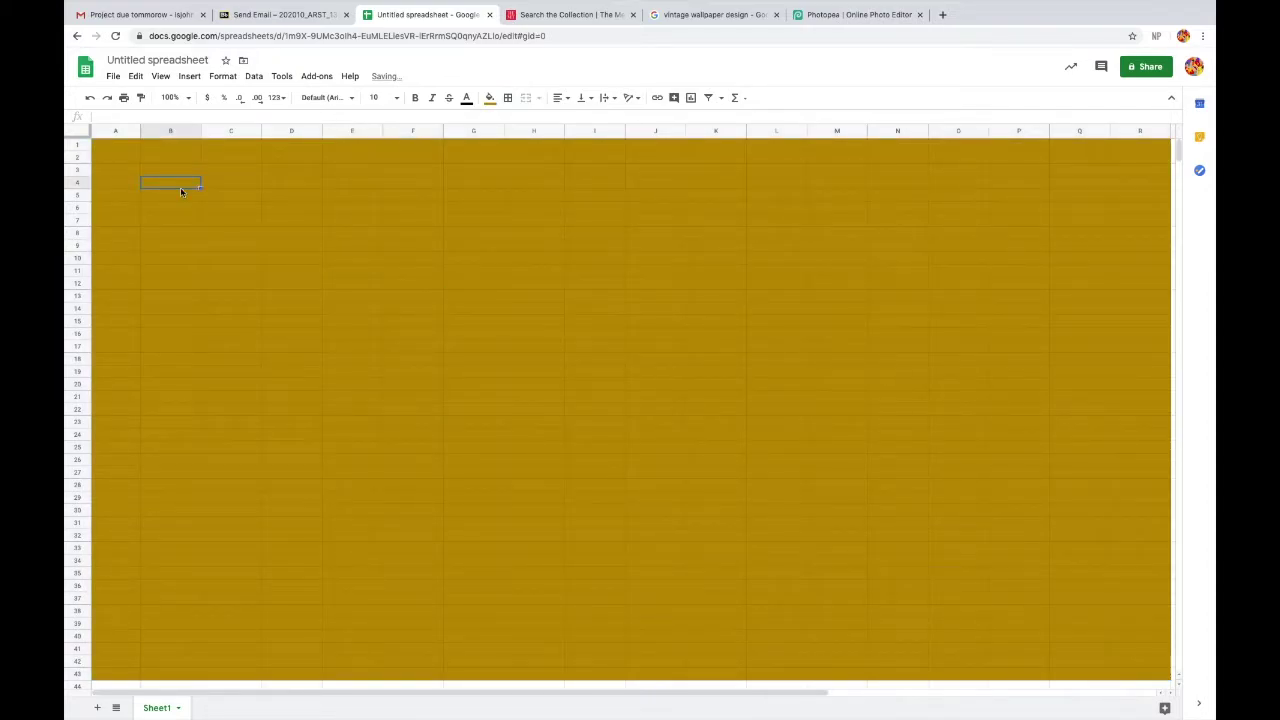
{"action": "left_click", "coordinate": [1101, 639], "text": "shift"}
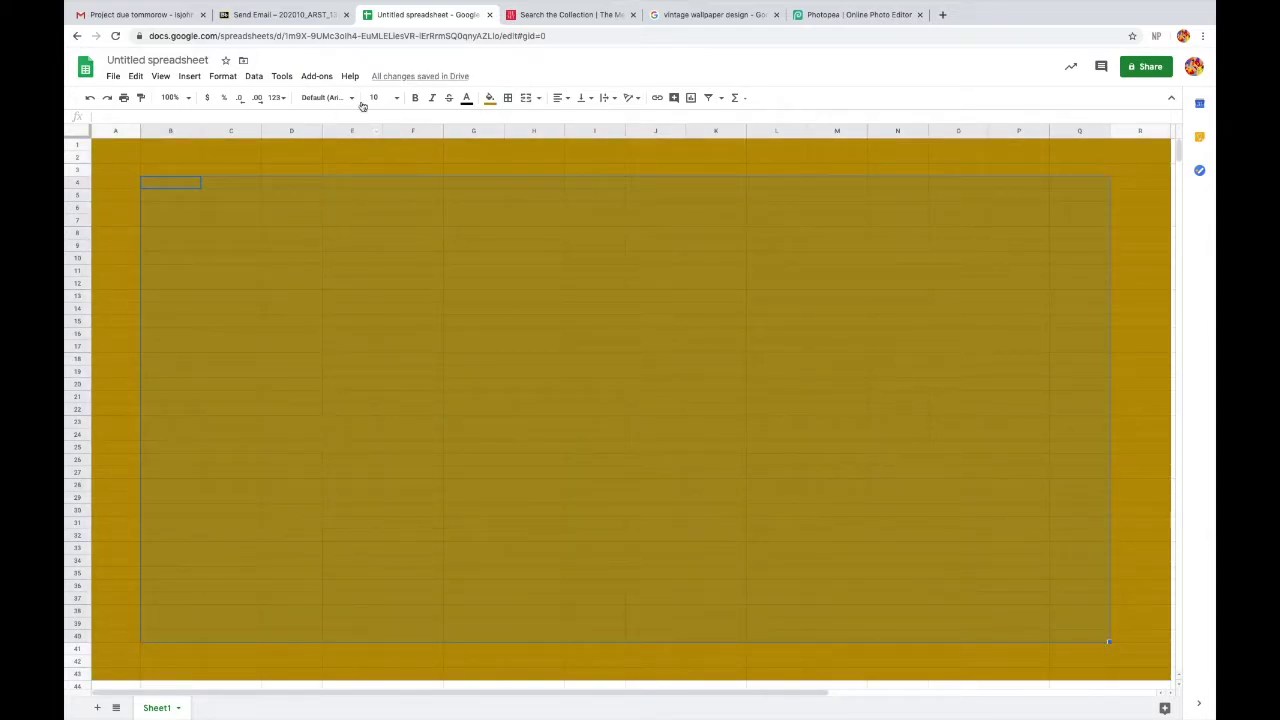
{"action": "left_click", "coordinate": [490, 97]}
{"action": "left_click", "coordinate": [548, 188]}
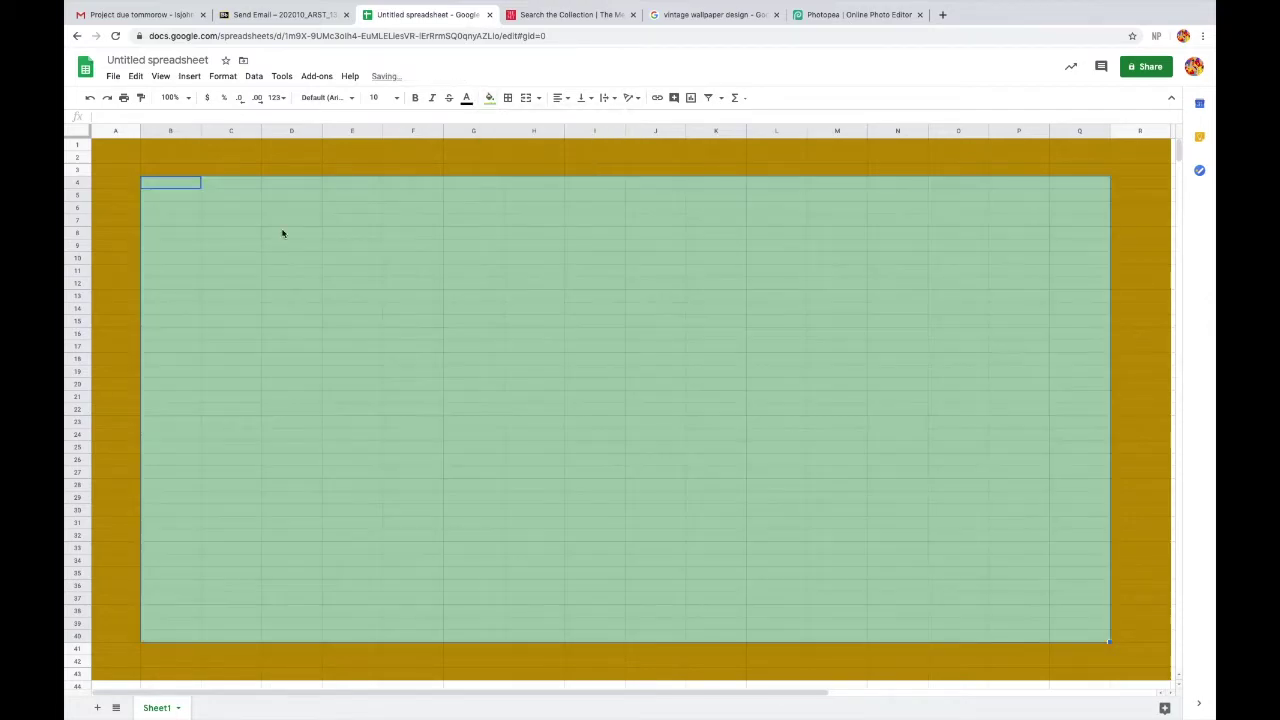
Step: Fill the range C7:P37 inside the light green rectangle with orange
{"action": "left_click", "coordinate": [222, 222]}
{"action": "left_click", "coordinate": [1025, 603], "text": "shift"}
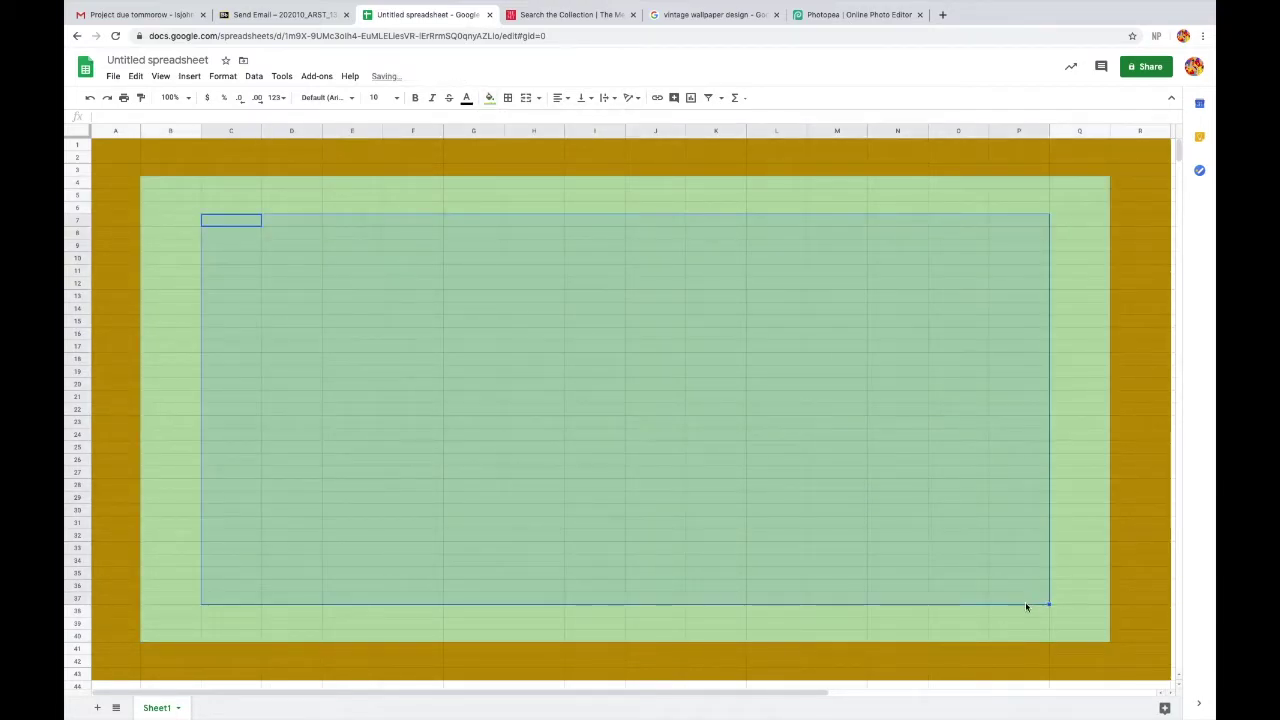
{"action": "left_click", "coordinate": [490, 97]}
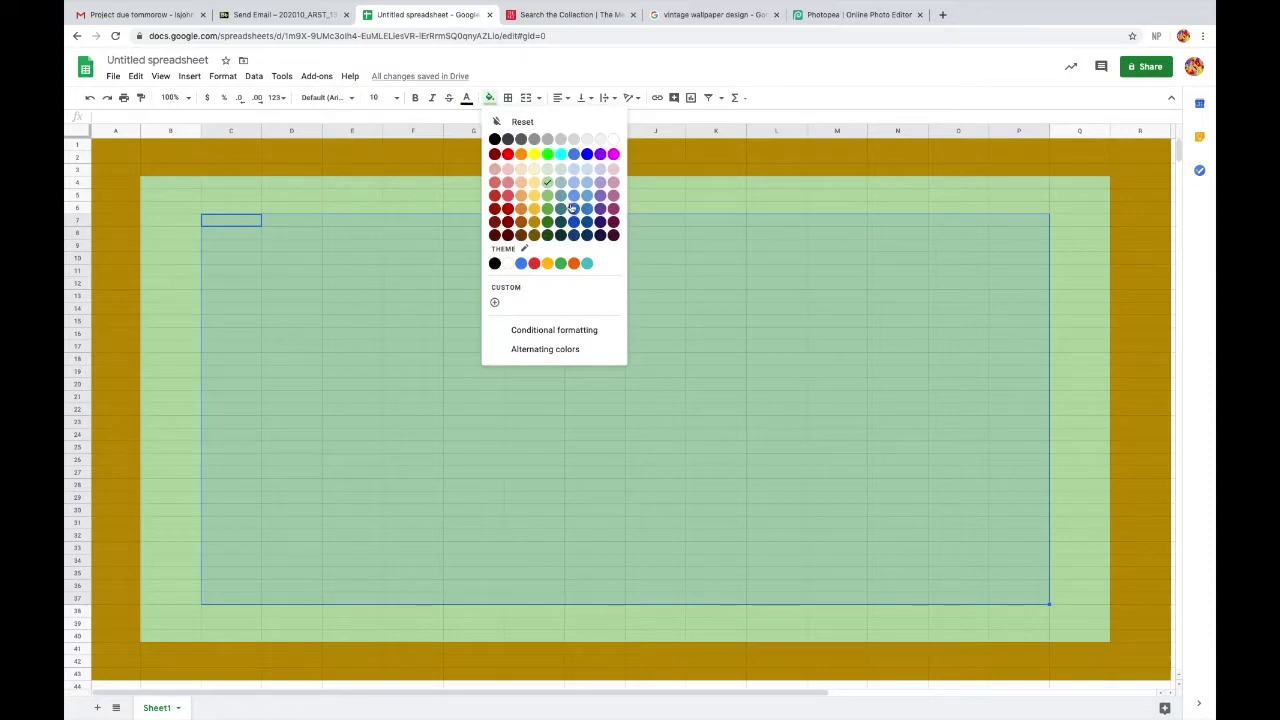
{"action": "left_click", "coordinate": [521, 213]}
{"action": "left_click", "coordinate": [268, 253]}
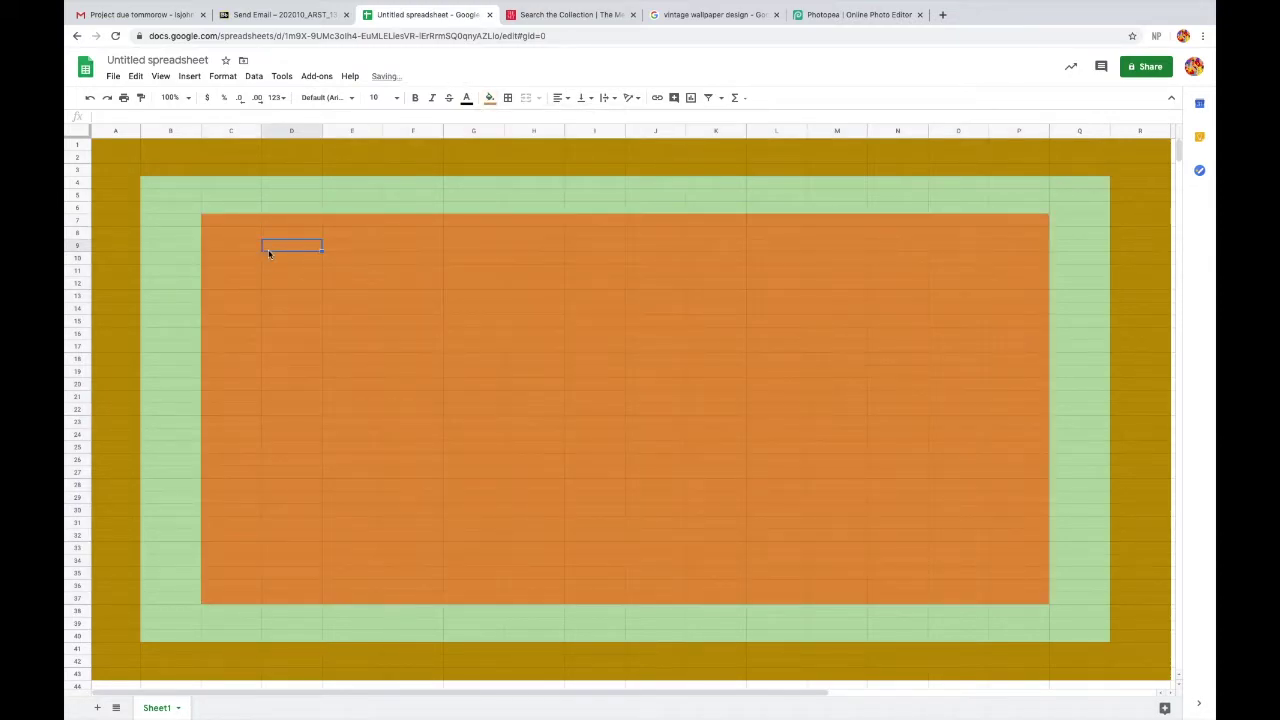
Step: Fill the range D10:O34 inside the orange rectangle with blue
{"action": "left_click", "coordinate": [287, 263]}
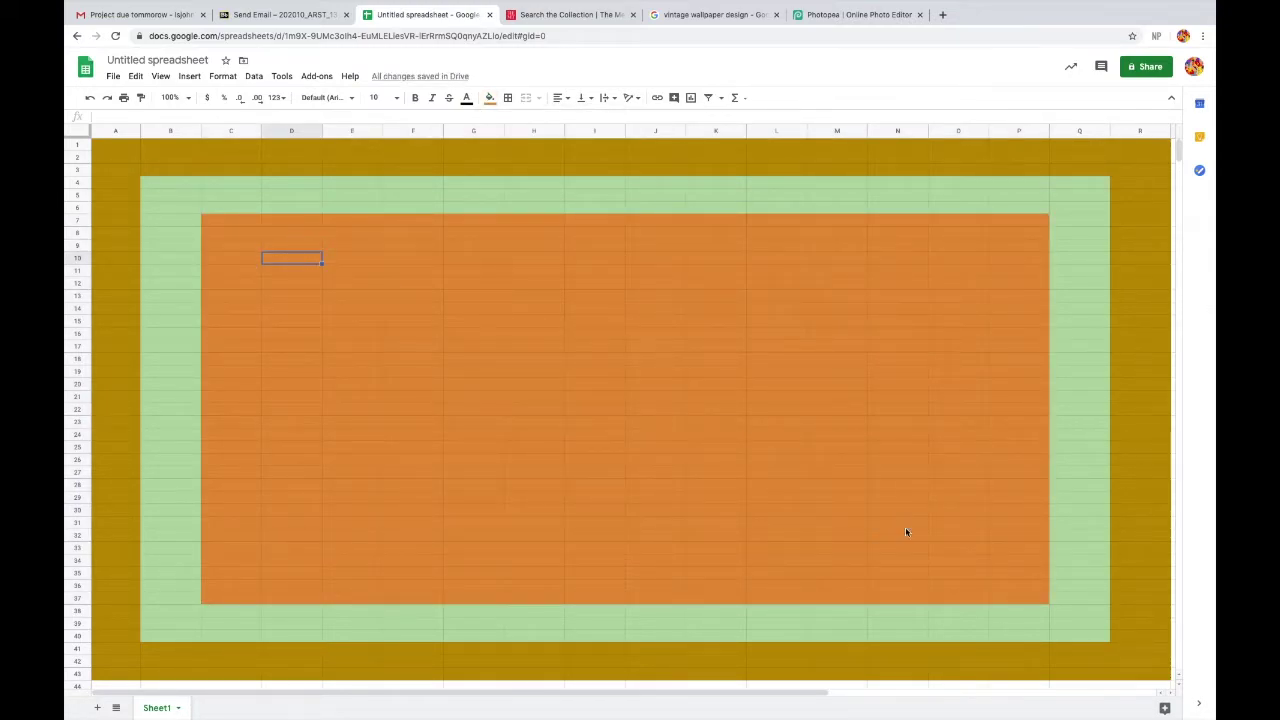
{"action": "left_click", "coordinate": [964, 565], "text": "shift"}
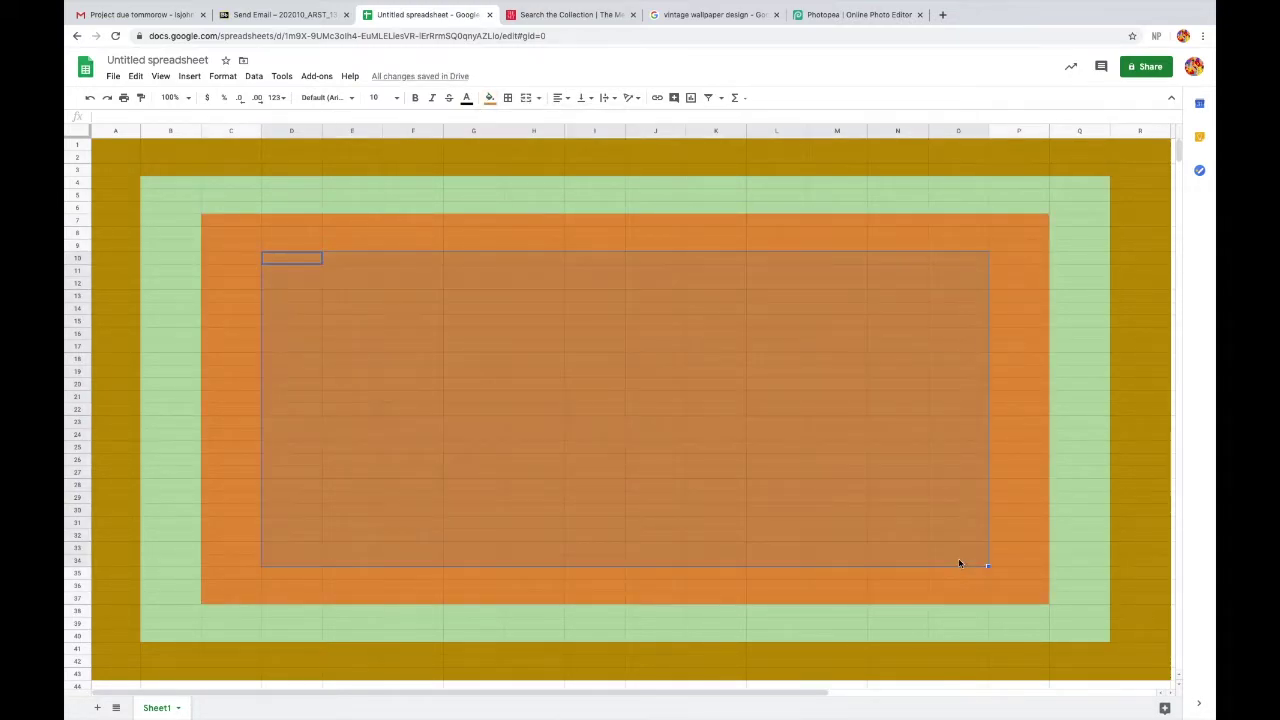
{"action": "left_click", "coordinate": [489, 98]}
{"action": "left_click", "coordinate": [590, 205]}
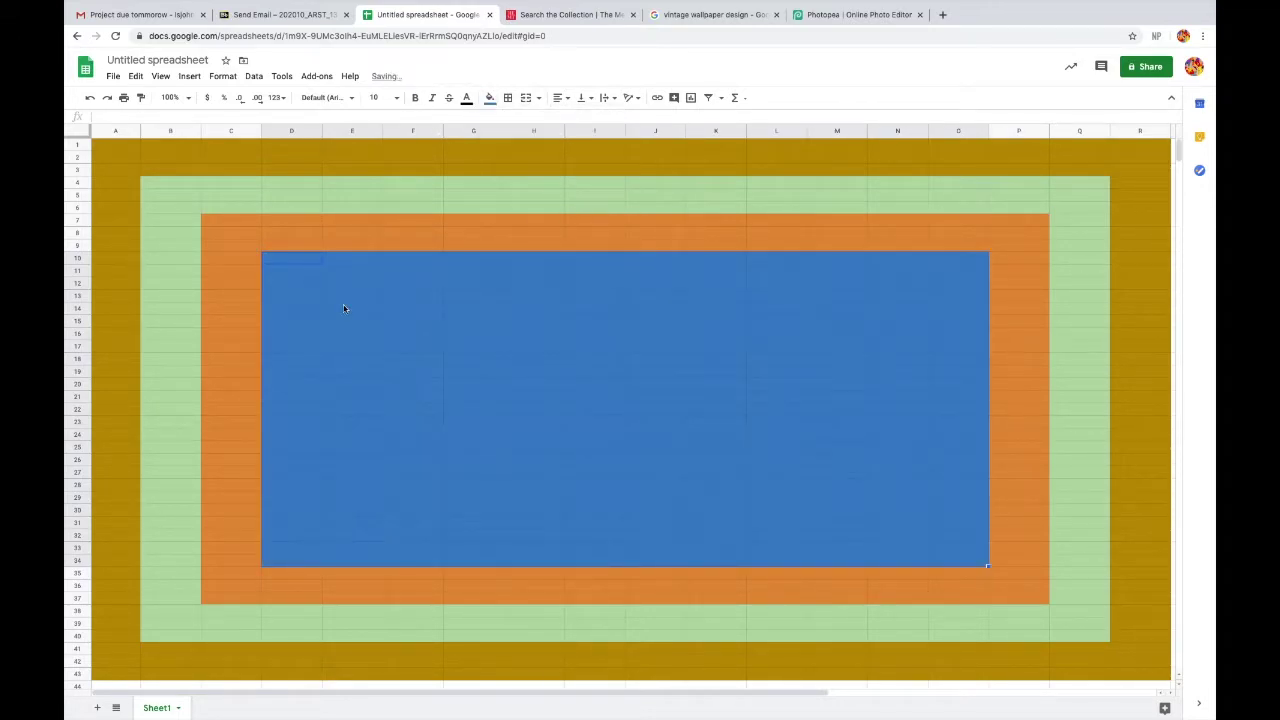
Step: Fill the range E13:N31 inside the blue rectangle with dark green
{"action": "left_click", "coordinate": [338, 297]}
{"action": "left_click", "coordinate": [906, 529], "text": "shift"}
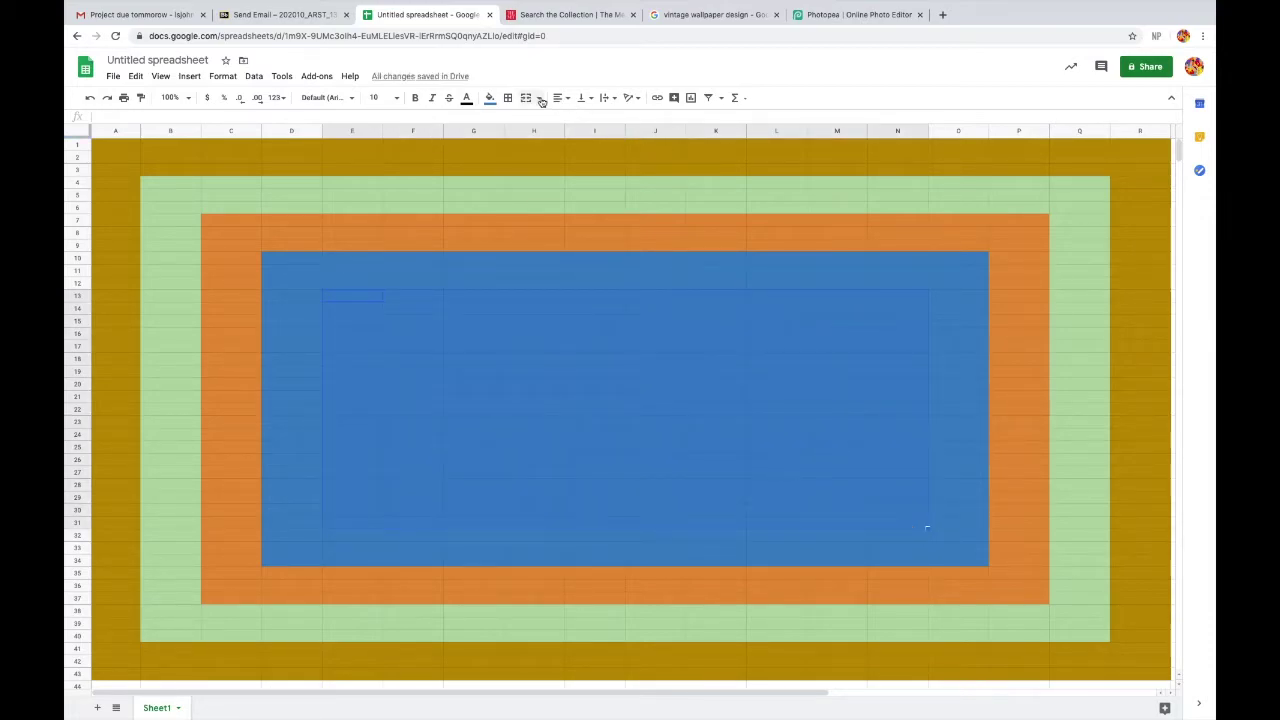
{"action": "left_click", "coordinate": [490, 97]}
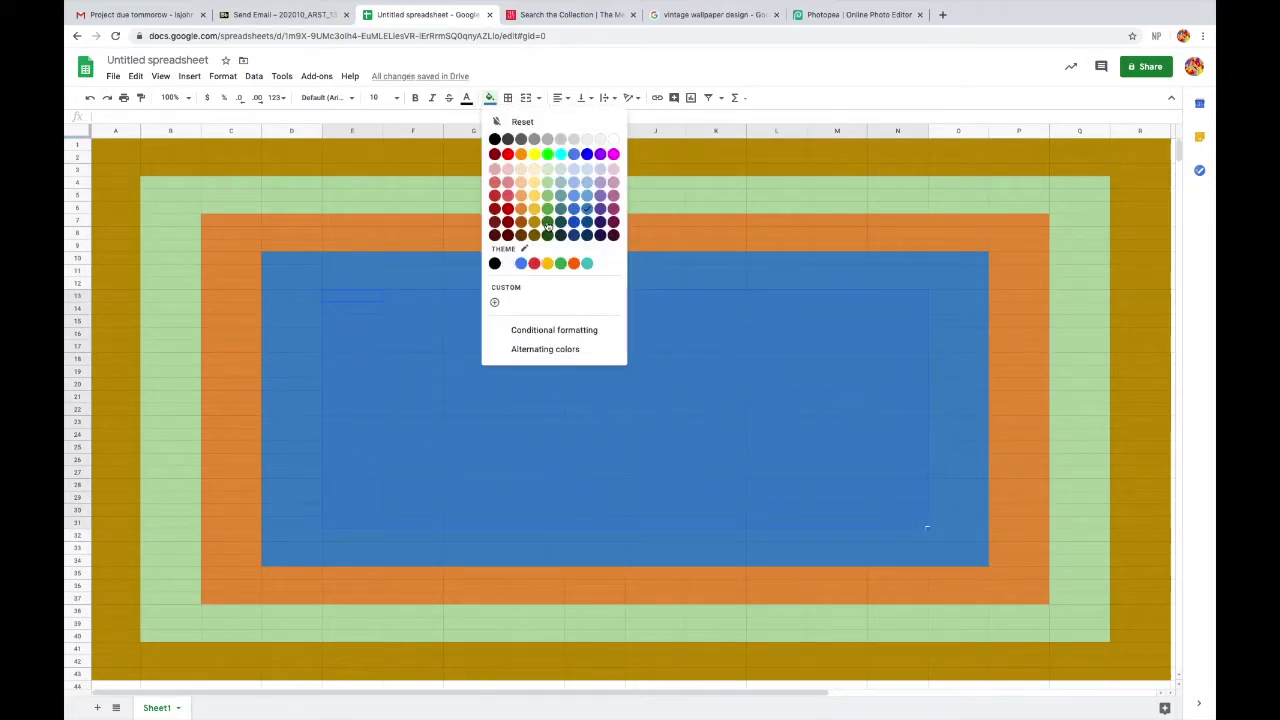
{"action": "left_click", "coordinate": [547, 224]}
{"action": "left_click", "coordinate": [531, 312]}
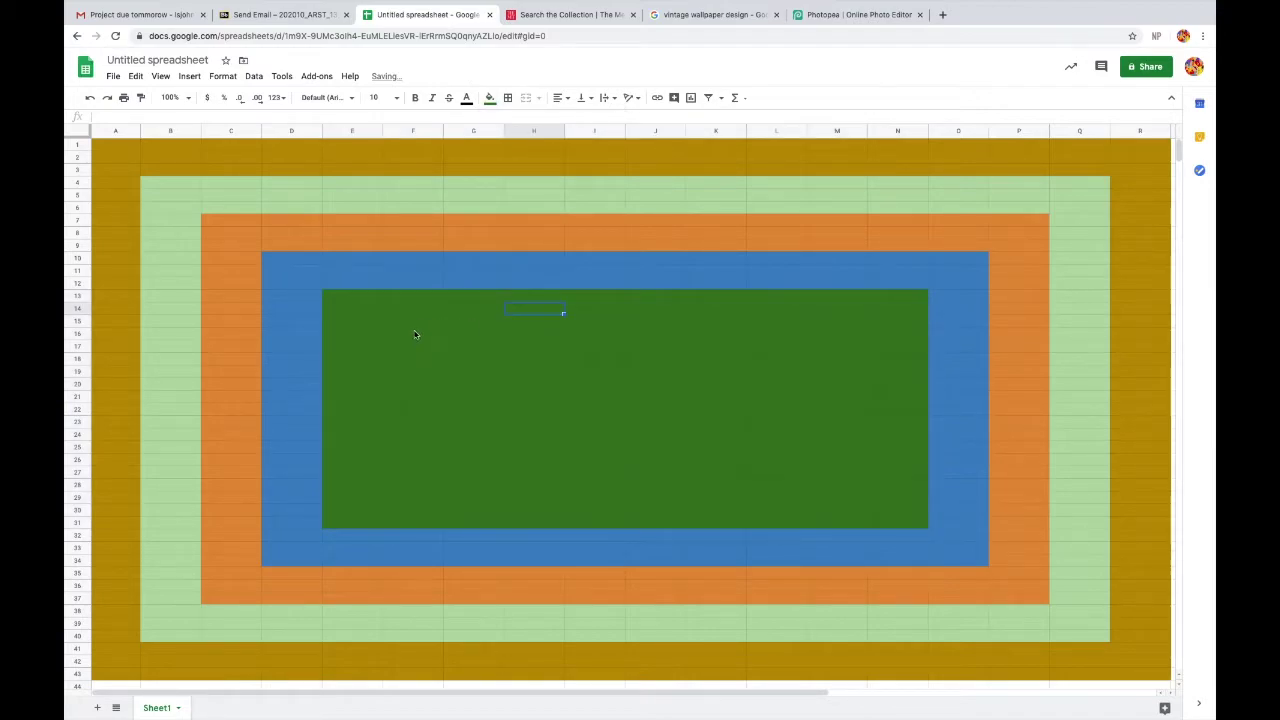
Step: Fill the central range F16:M28 inside the dark green rectangle with pale blue
{"action": "left_click", "coordinate": [413, 335]}
{"action": "left_click", "coordinate": [834, 487], "text": "shift"}
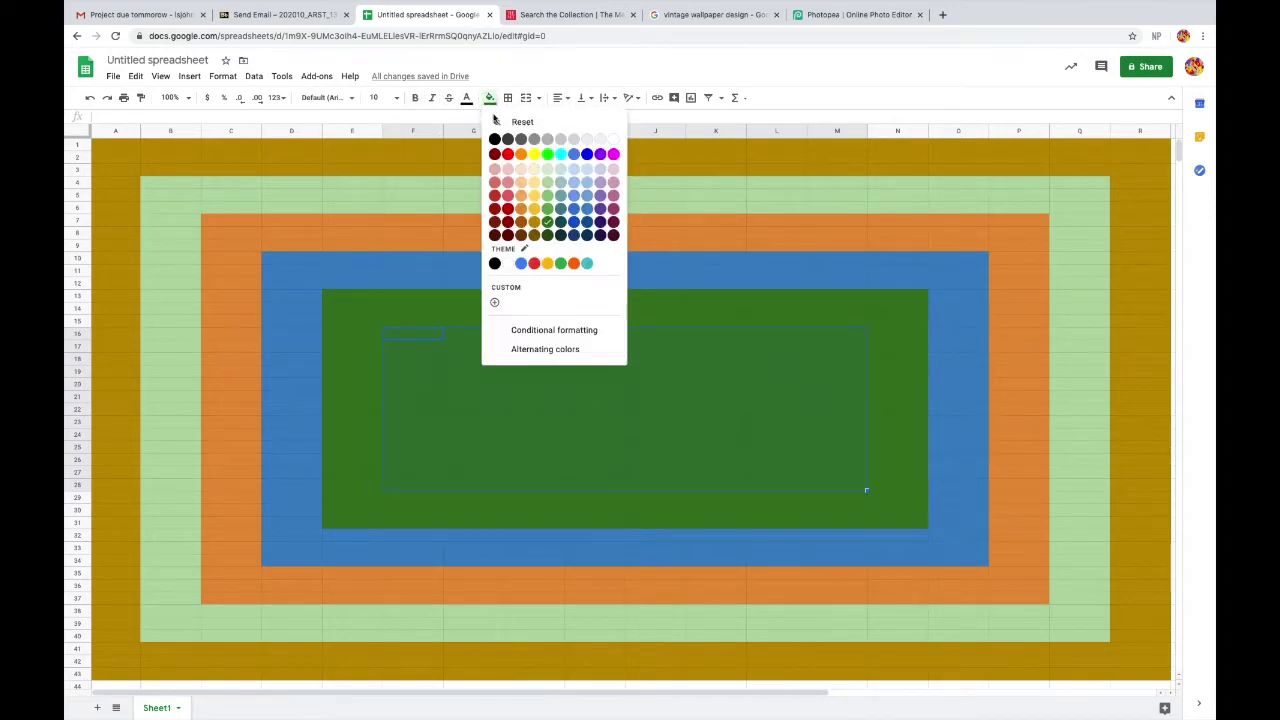
{"action": "left_click", "coordinate": [574, 169]}
{"action": "left_click", "coordinate": [520, 400]}
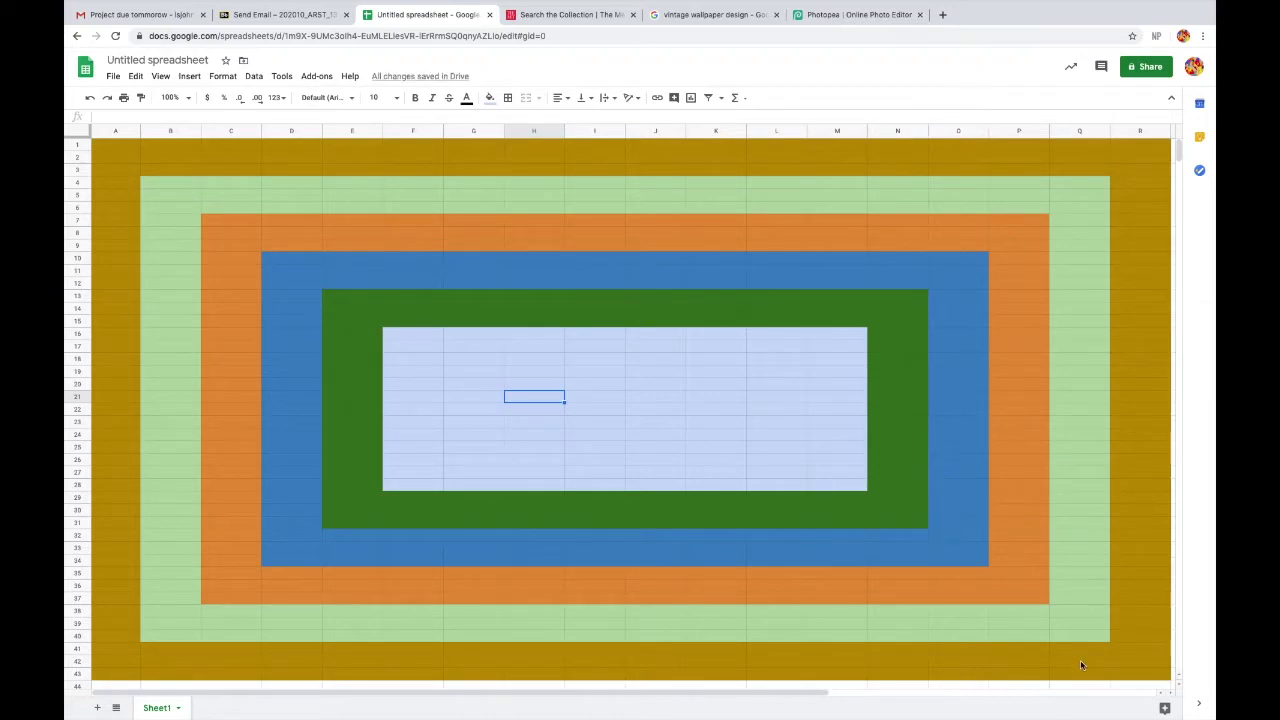
Step: Copy the whole nested-rectangle design in cells A1:R43
{"action": "key", "text": "ctrl+minus"}
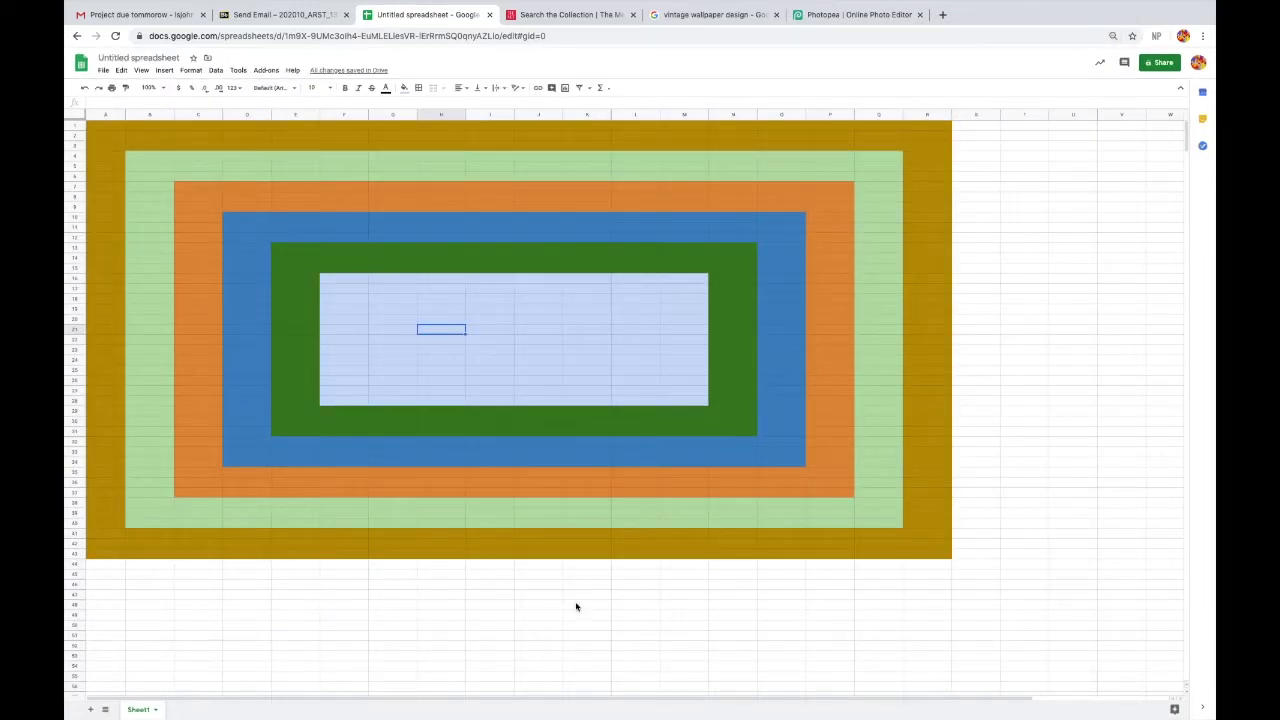
{"action": "key", "text": "ctrl+minus"}
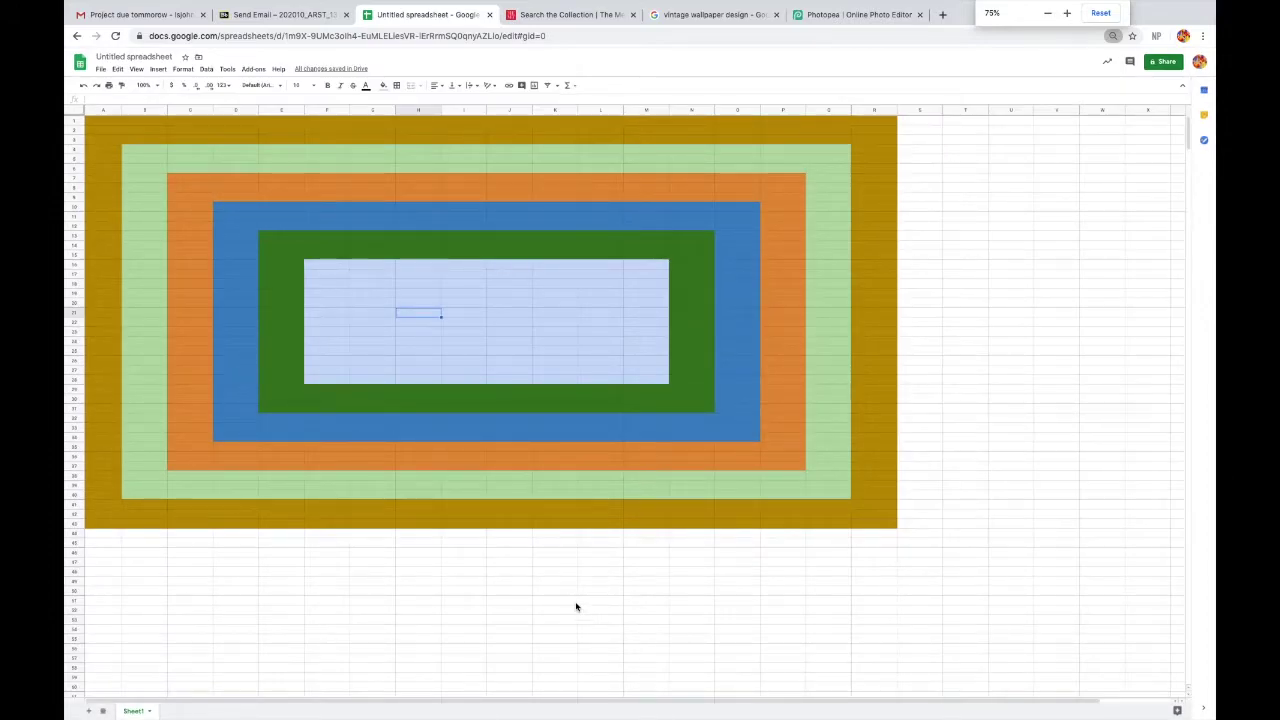
{"action": "key", "text": "ctrl+minus"}
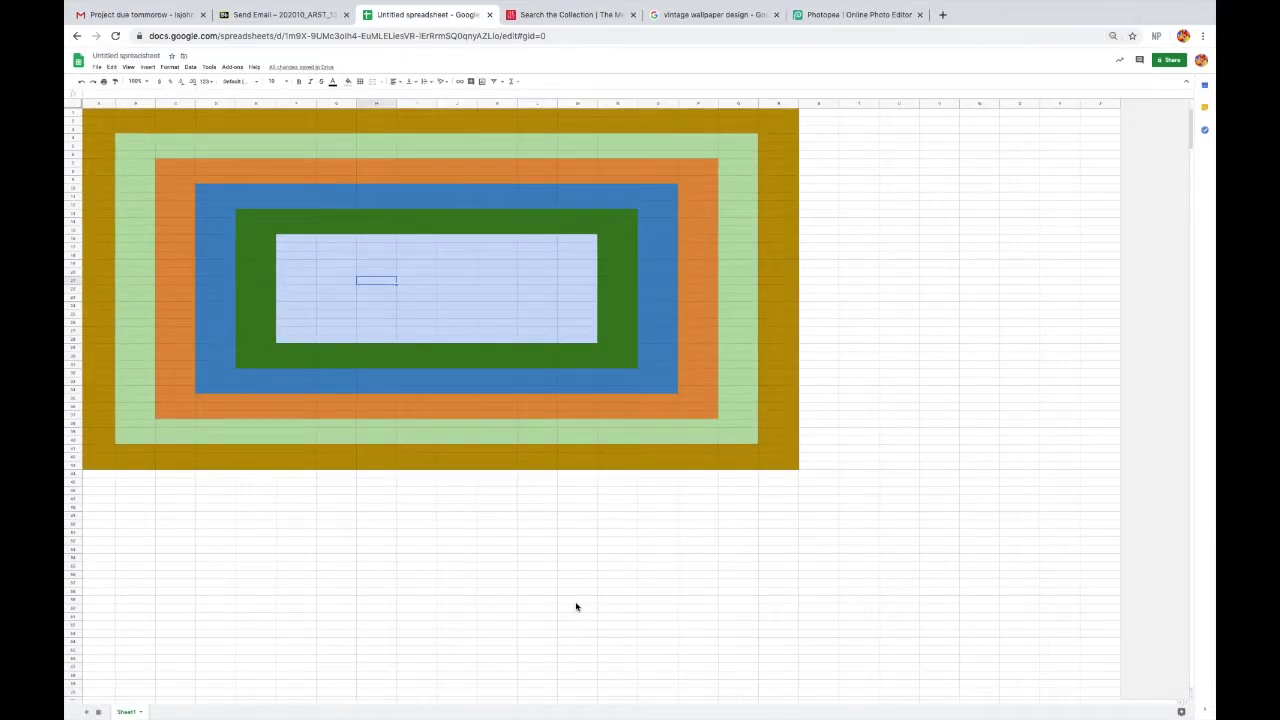
{"action": "left_click", "coordinate": [90, 111]}
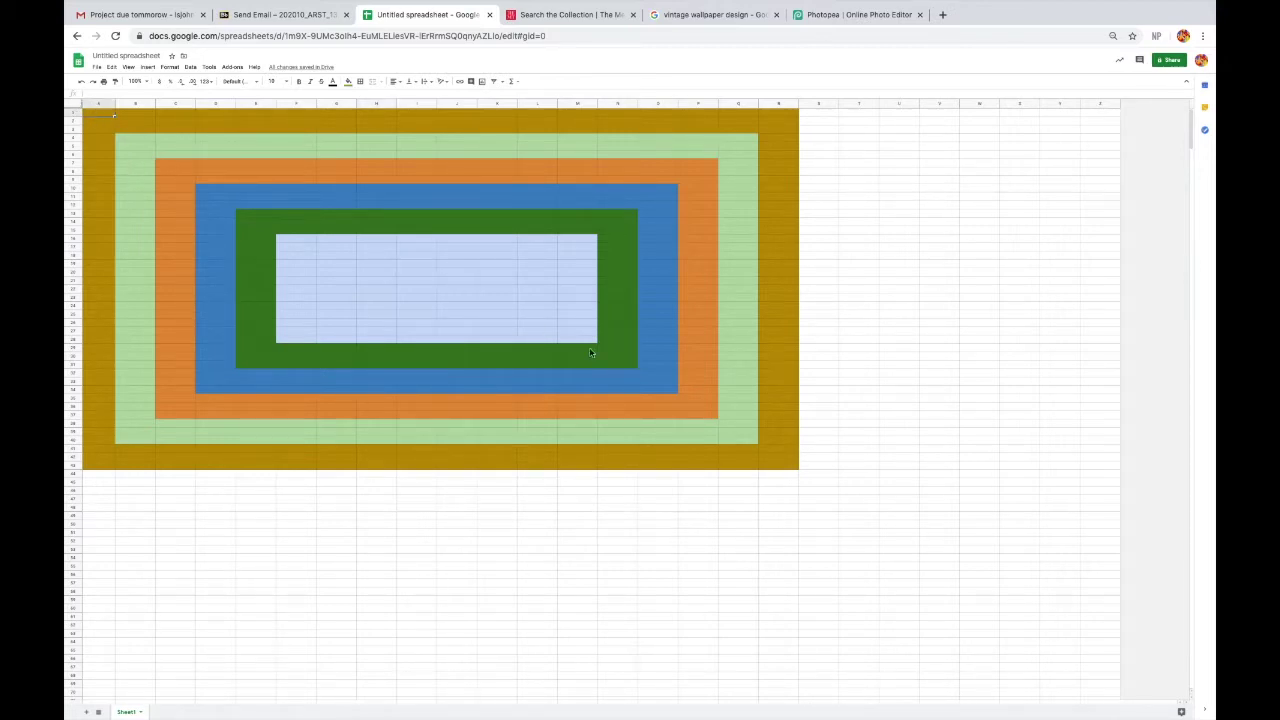
{"action": "left_click", "coordinate": [791, 469], "text": "shift"}
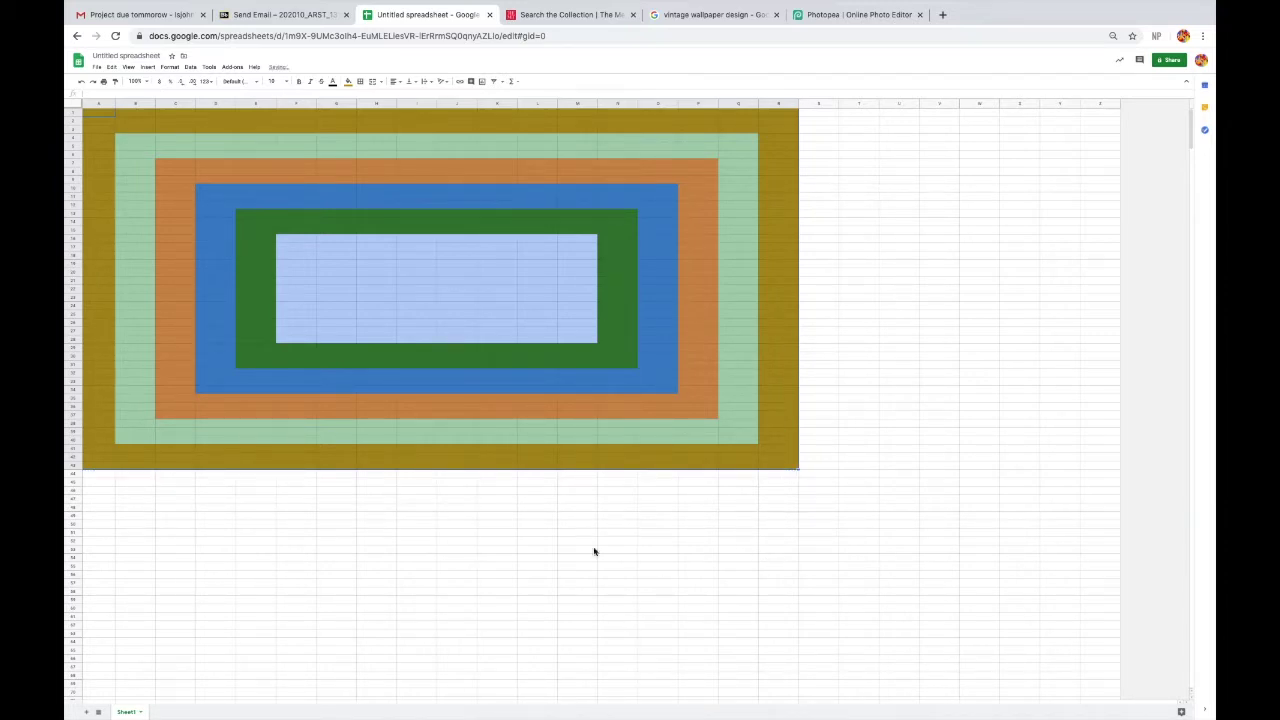
{"action": "left_click", "coordinate": [484, 433]}
Step: Fill the larger range A1:X64 with purple and paste the copied rectangle design onto it starting at D11
{"action": "left_click", "coordinate": [92, 115]}
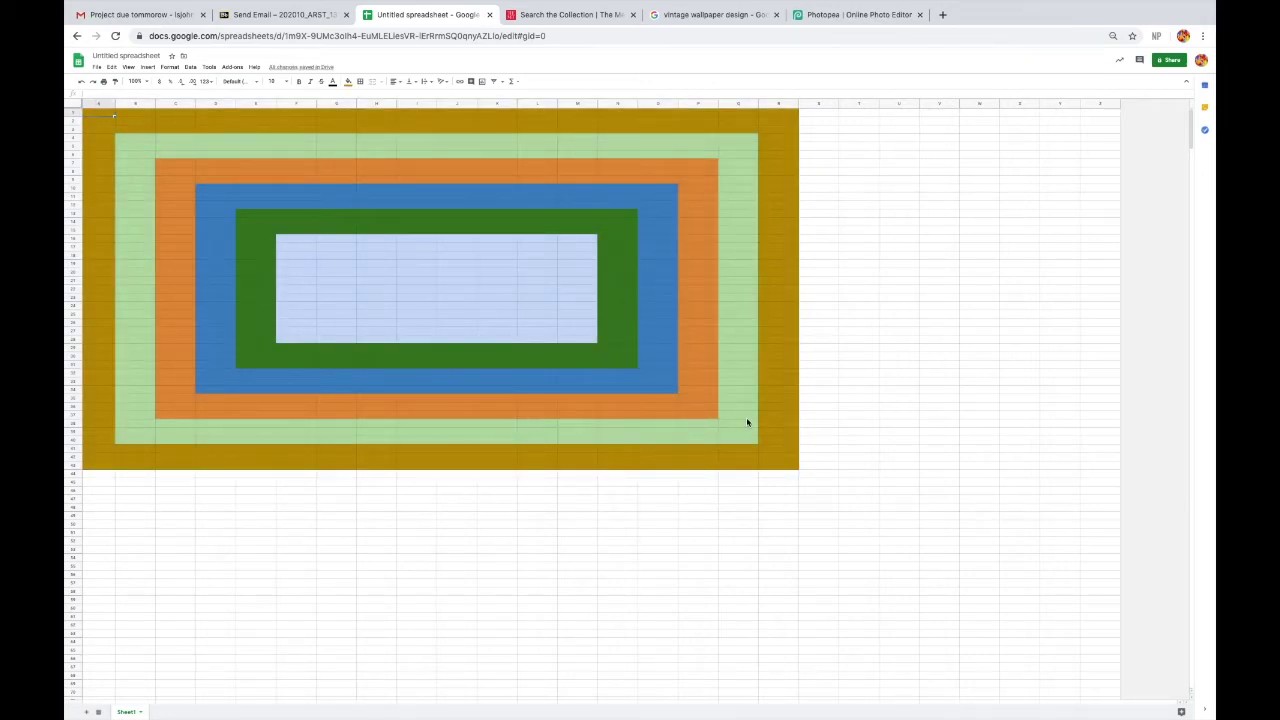
{"action": "left_click", "coordinate": [1036, 645], "text": "shift"}
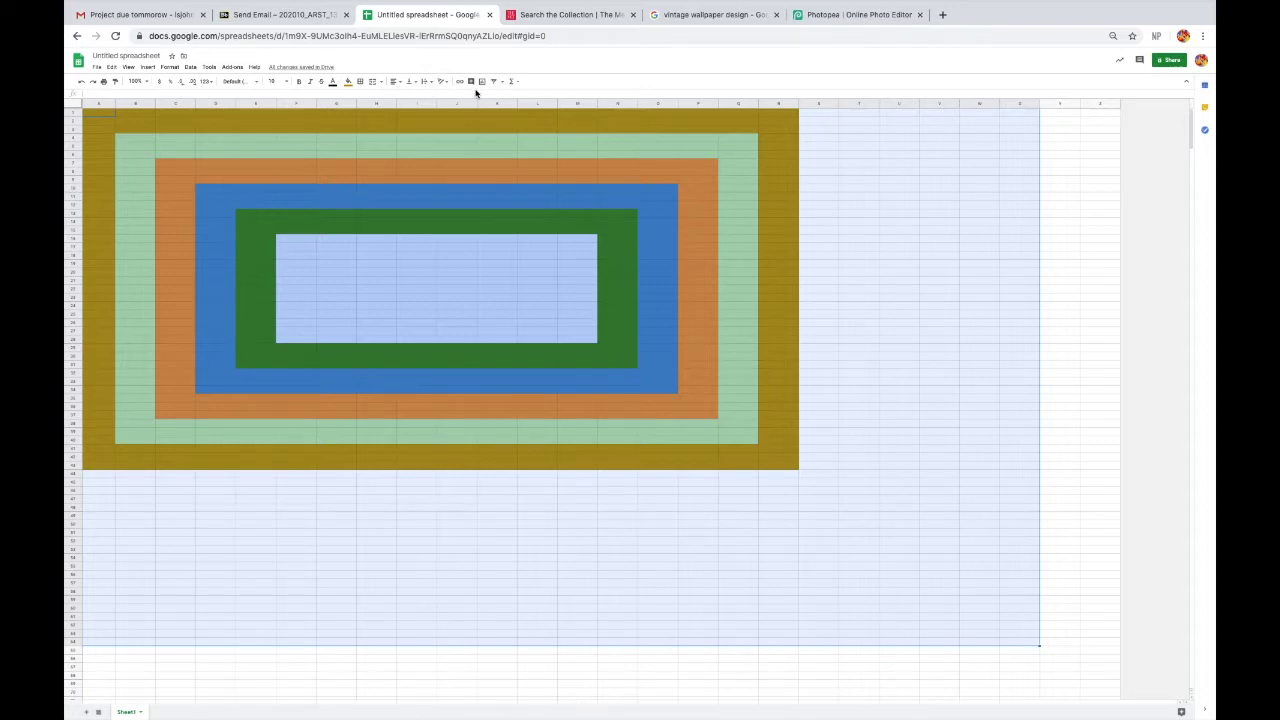
{"action": "left_click", "coordinate": [350, 82]}
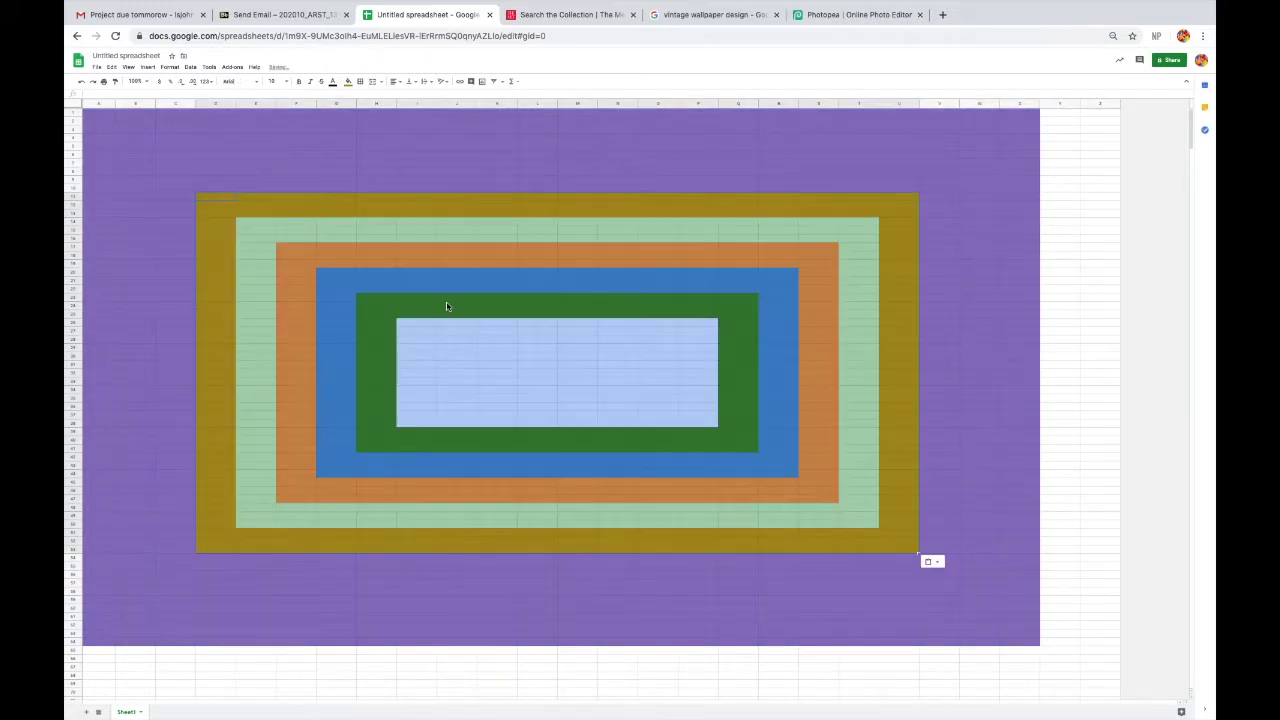
{"action": "left_click", "coordinate": [1118, 557]}
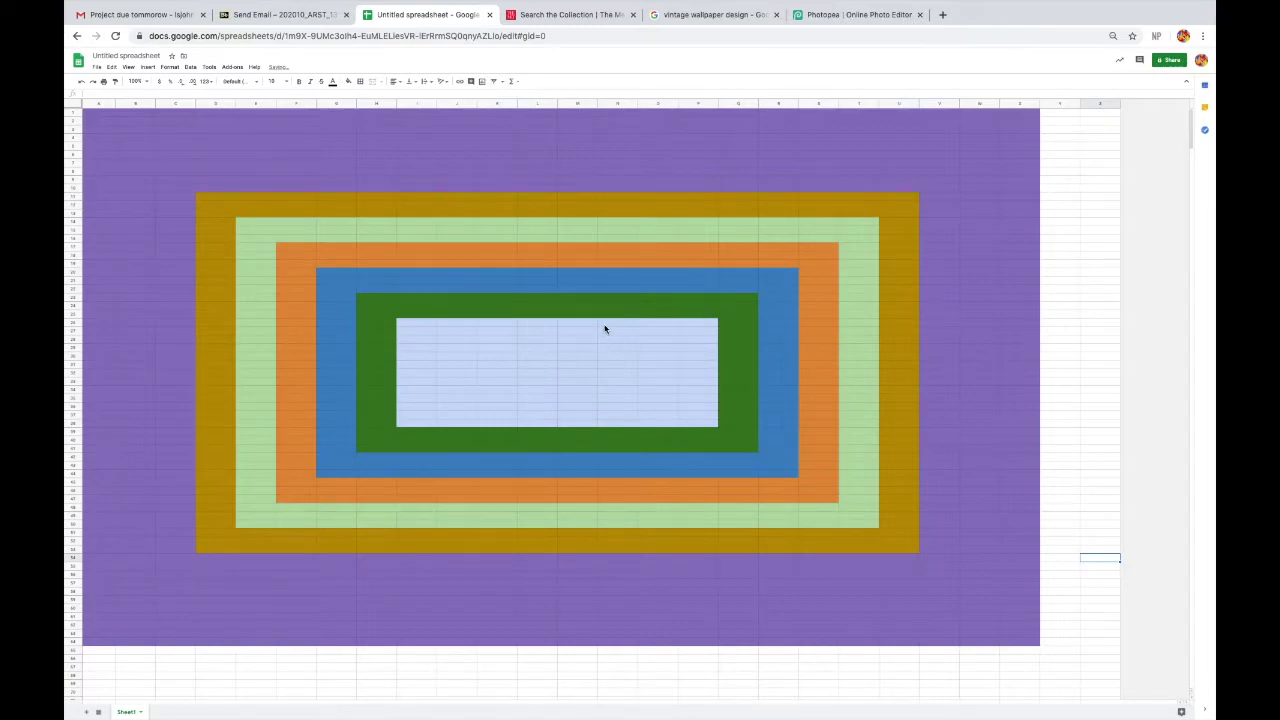
{"action": "left_click", "coordinate": [1086, 676]}
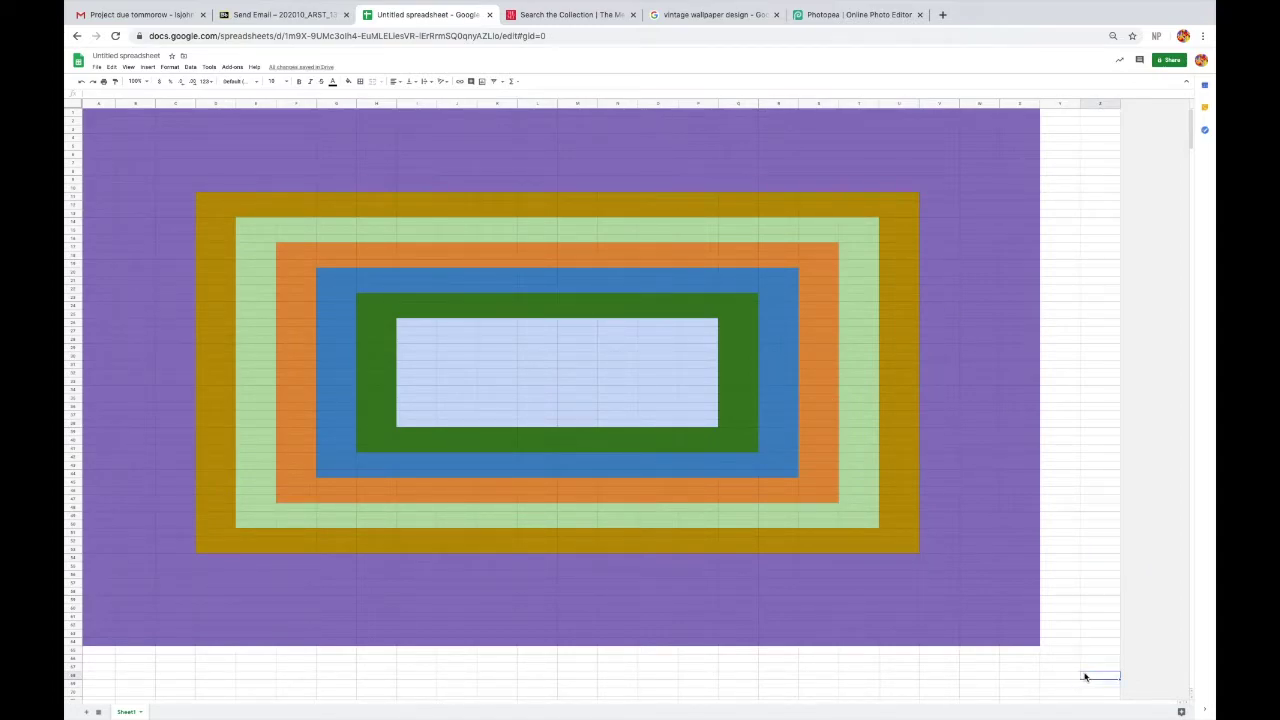
Step: Examine how the purple border frames the whole nested-rectangle composition
{"action": "key", "text": "ctrl+minus"}
{"action": "key", "text": "ctrl+minus"}
{"action": "key", "text": "ctrl+minus"}
{"action": "key", "text": "ctrl+minus"}
{"action": "key", "text": "ctrl+minus"}
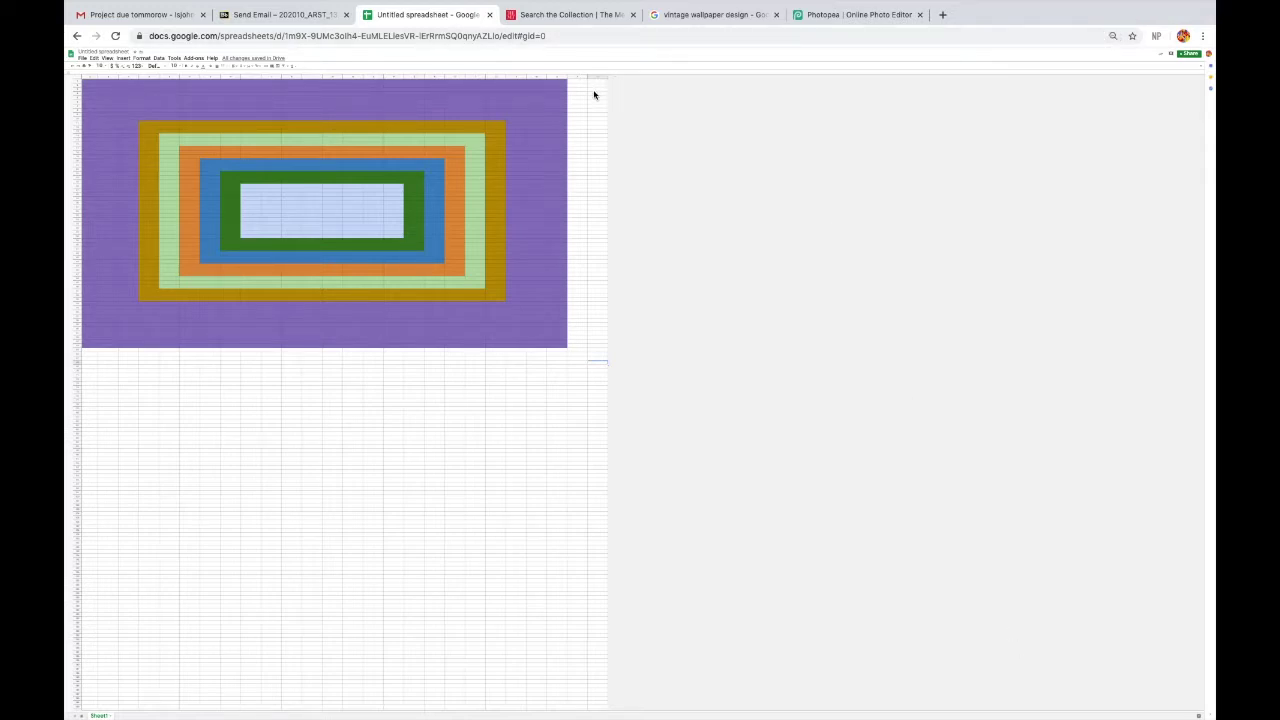
{"action": "key", "text": "ctrl+plus"}
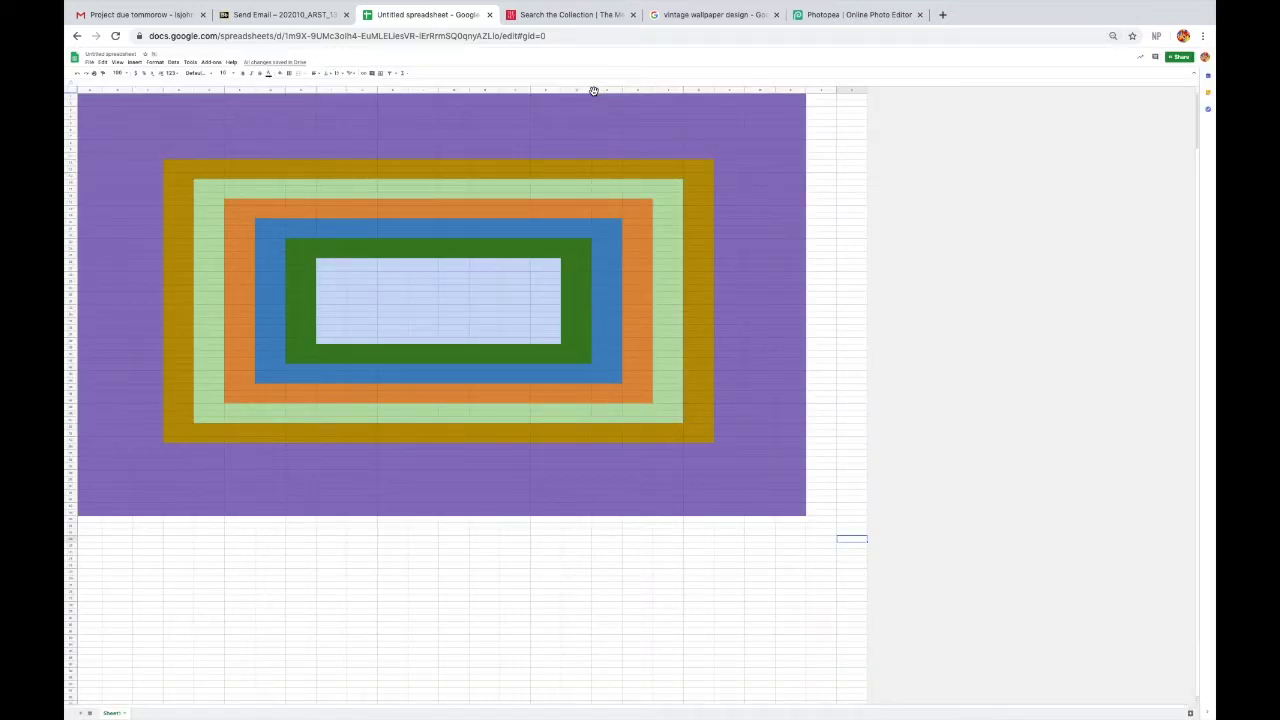
{"action": "key", "text": "ctrl+minus"}
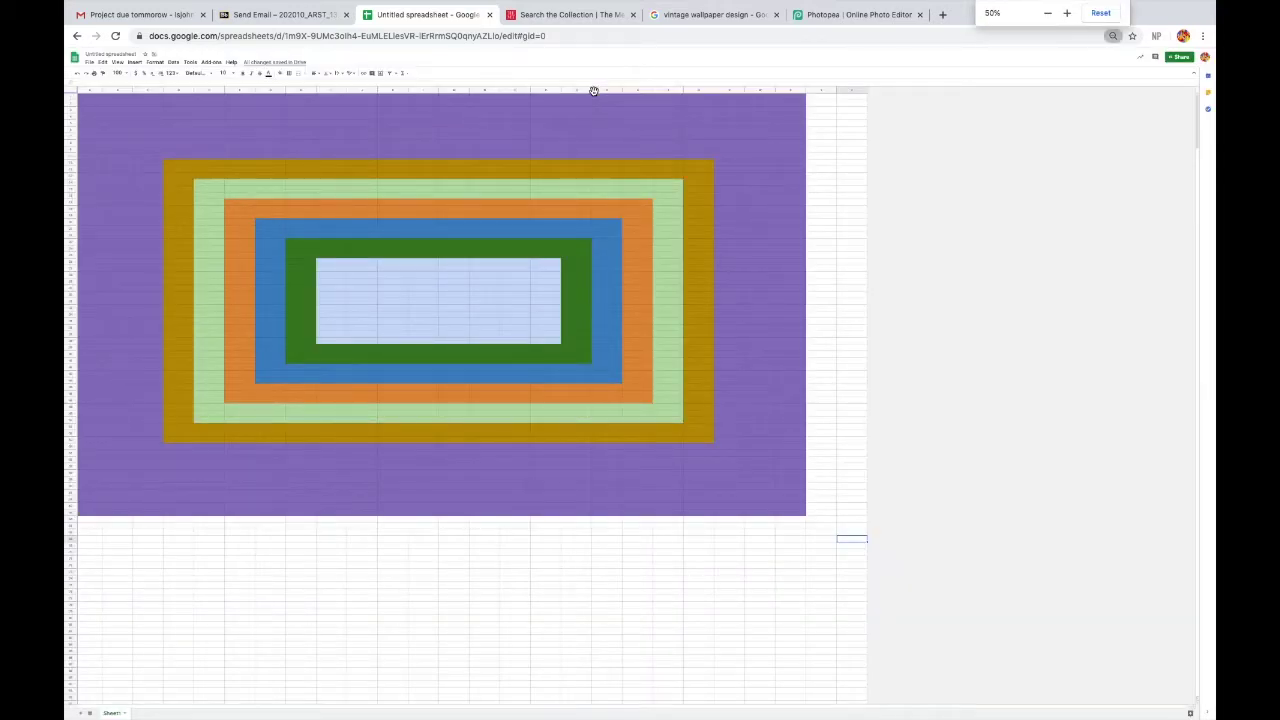
{"action": "key", "text": "ctrl+plus"}
{"action": "key", "text": "ctrl+plus"}
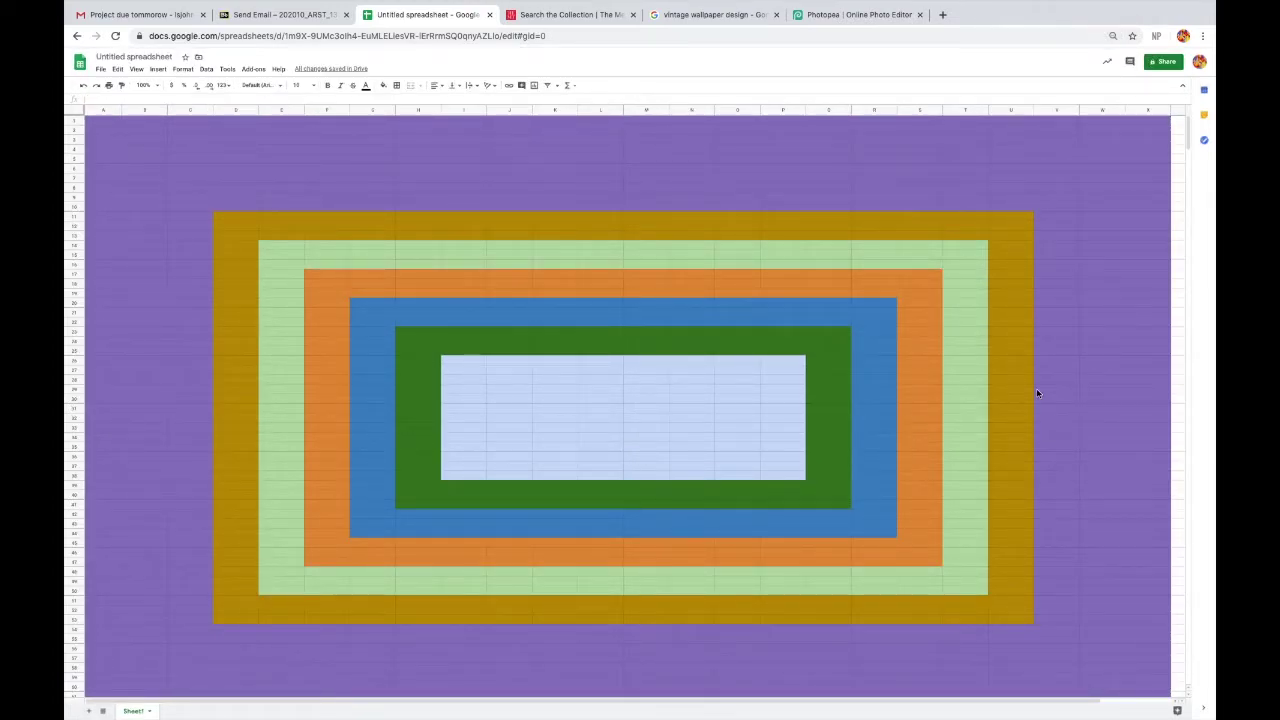
Step: Trim the purple border's lower edge by filling the range A62:X64 with white
{"action": "scroll", "coordinate": [1130, 445], "scroll_direction": "down", "scroll_amount": 2}
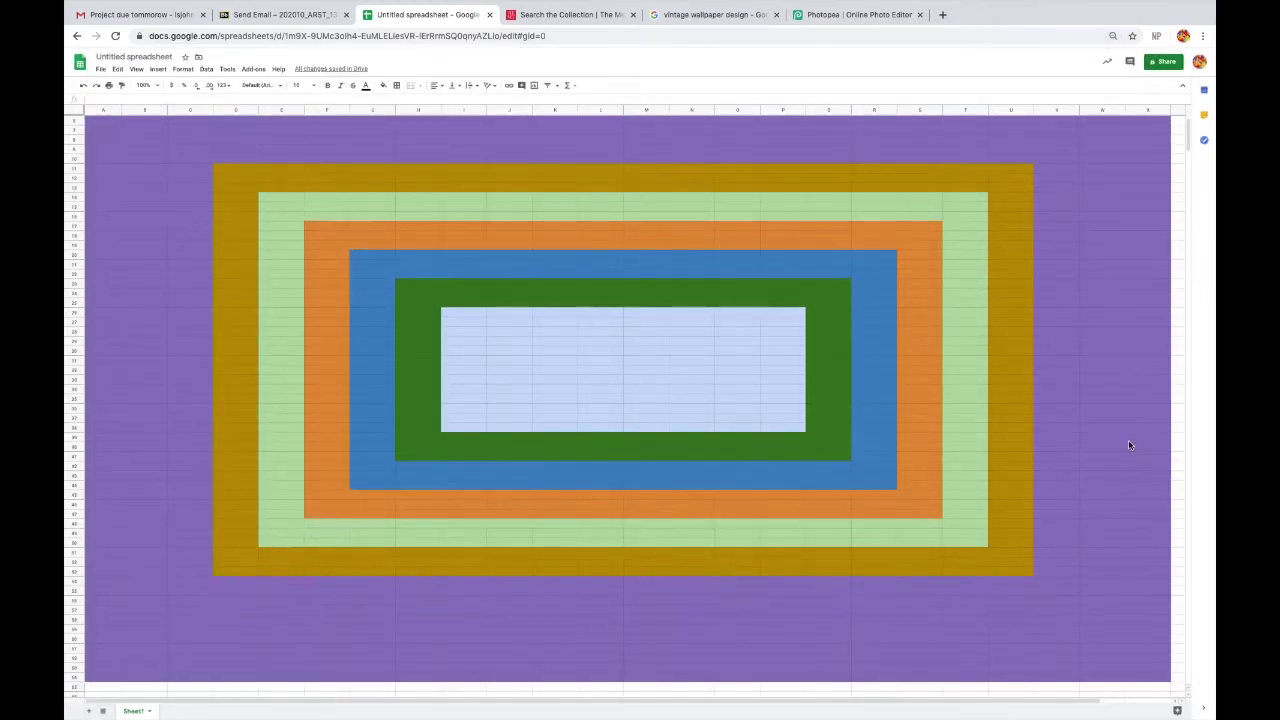
{"action": "key", "text": "ctrl+minus"}
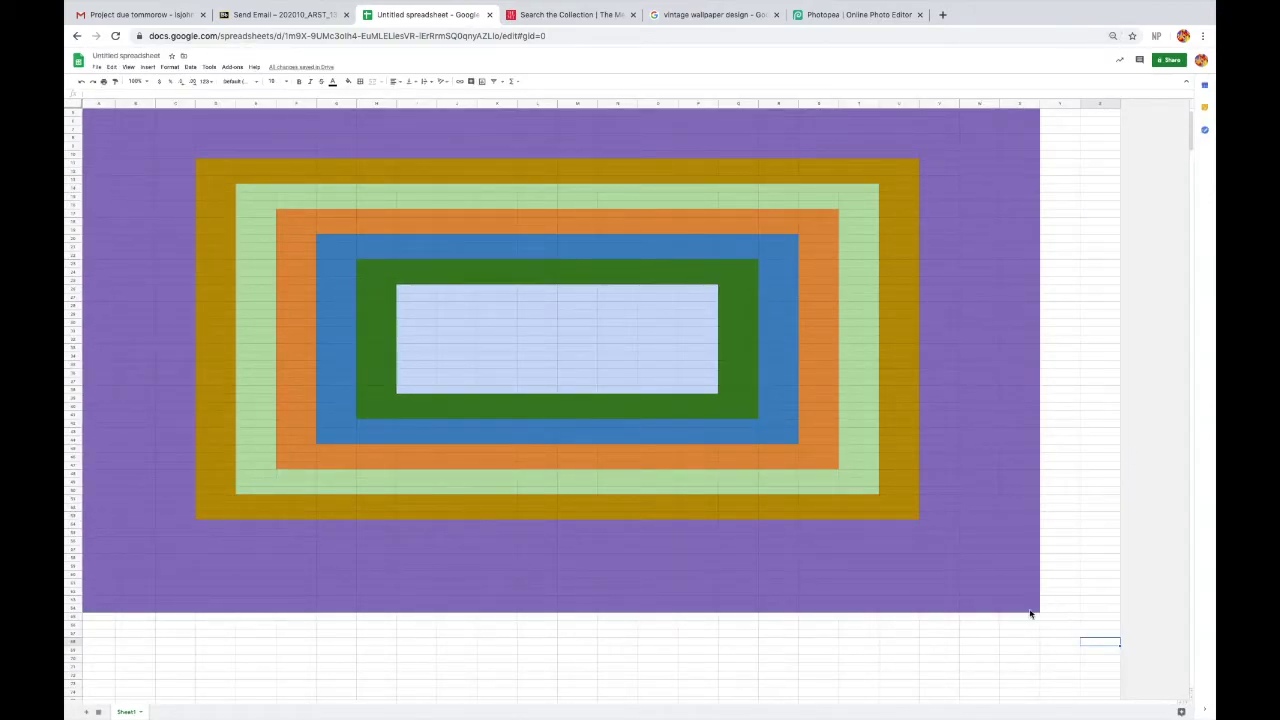
{"action": "left_click", "coordinate": [1032, 614]}
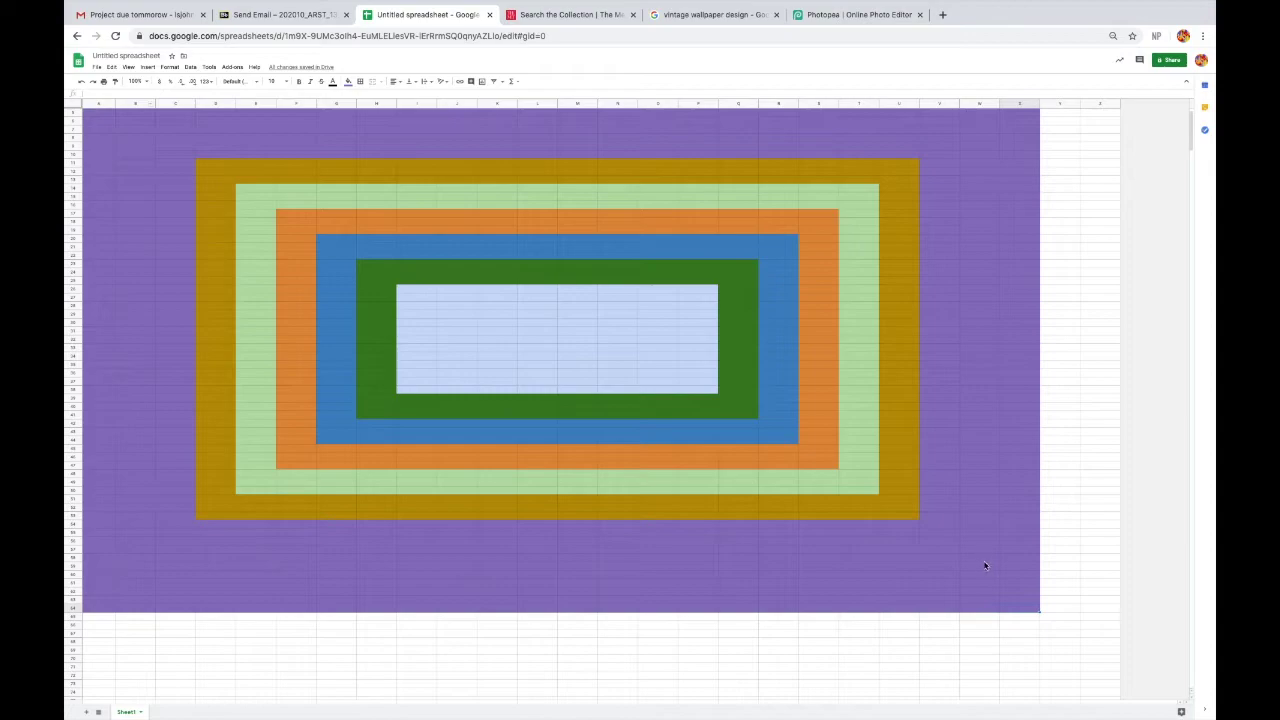
{"action": "scroll", "coordinate": [816, 366], "scroll_direction": "up", "scroll_amount": 2}
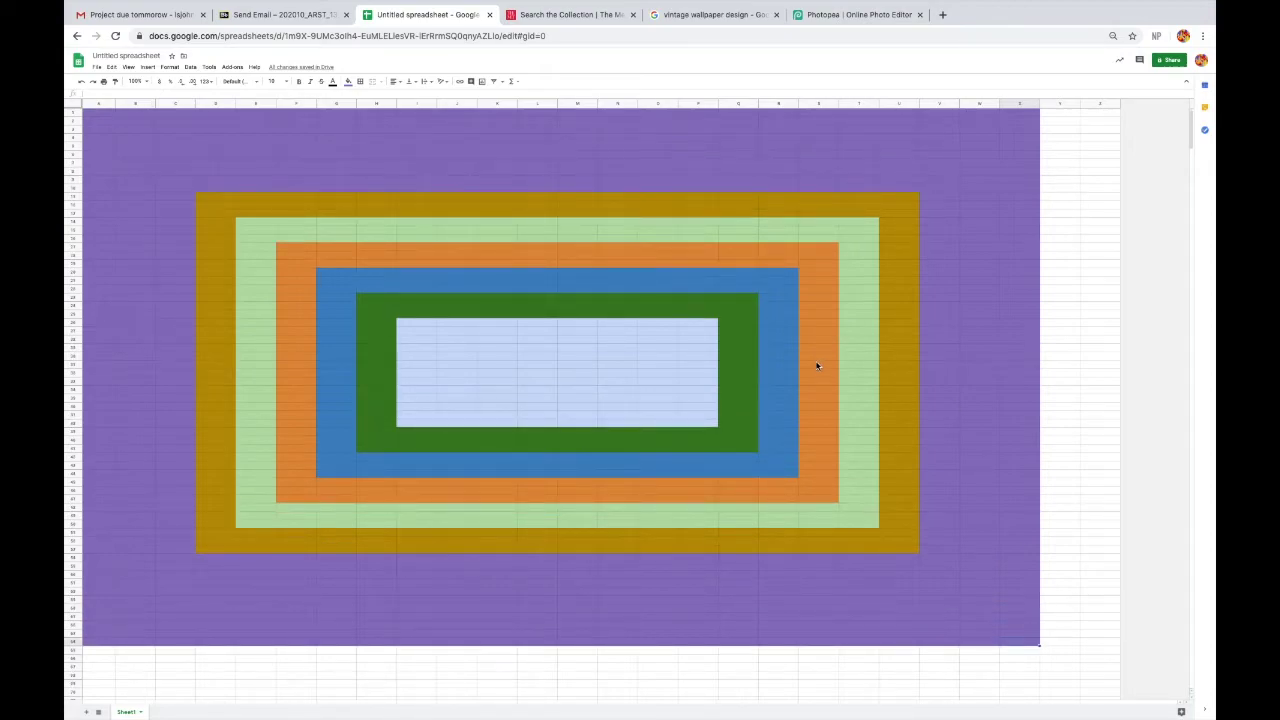
{"action": "left_click", "coordinate": [1029, 618]}
{"action": "left_click", "coordinate": [1028, 626]}
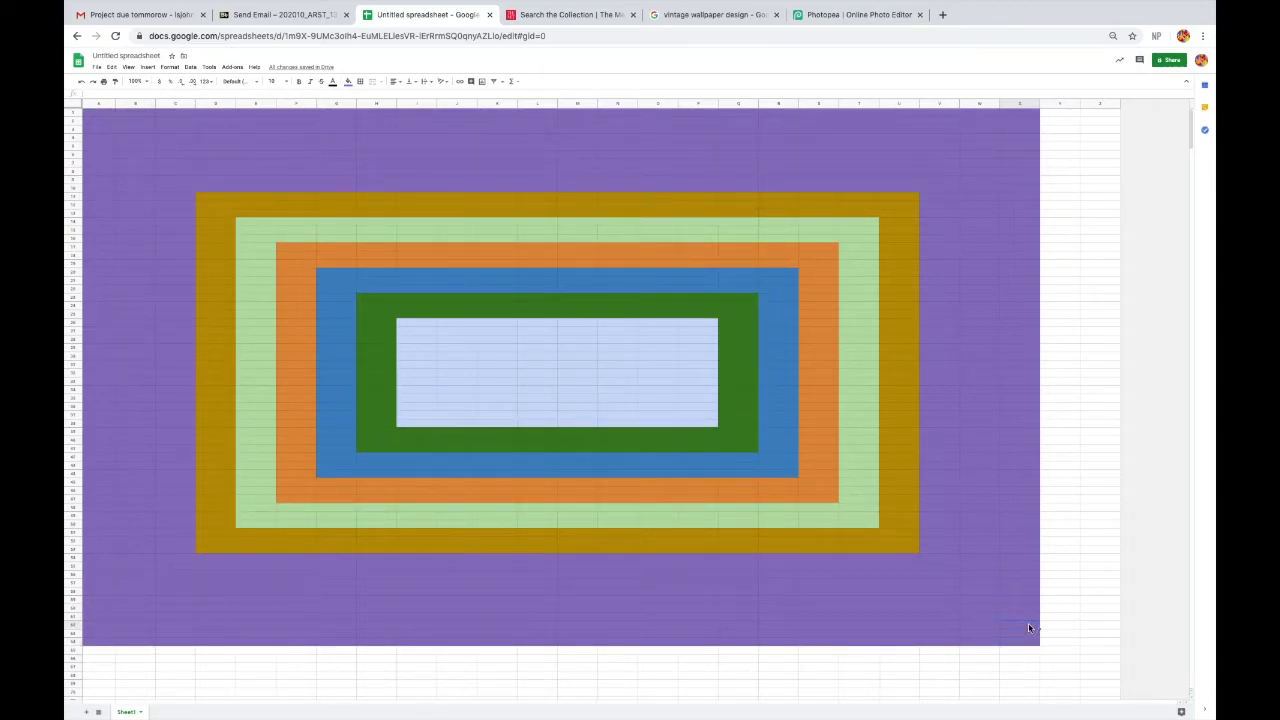
{"action": "left_click", "coordinate": [103, 642], "text": "shift"}
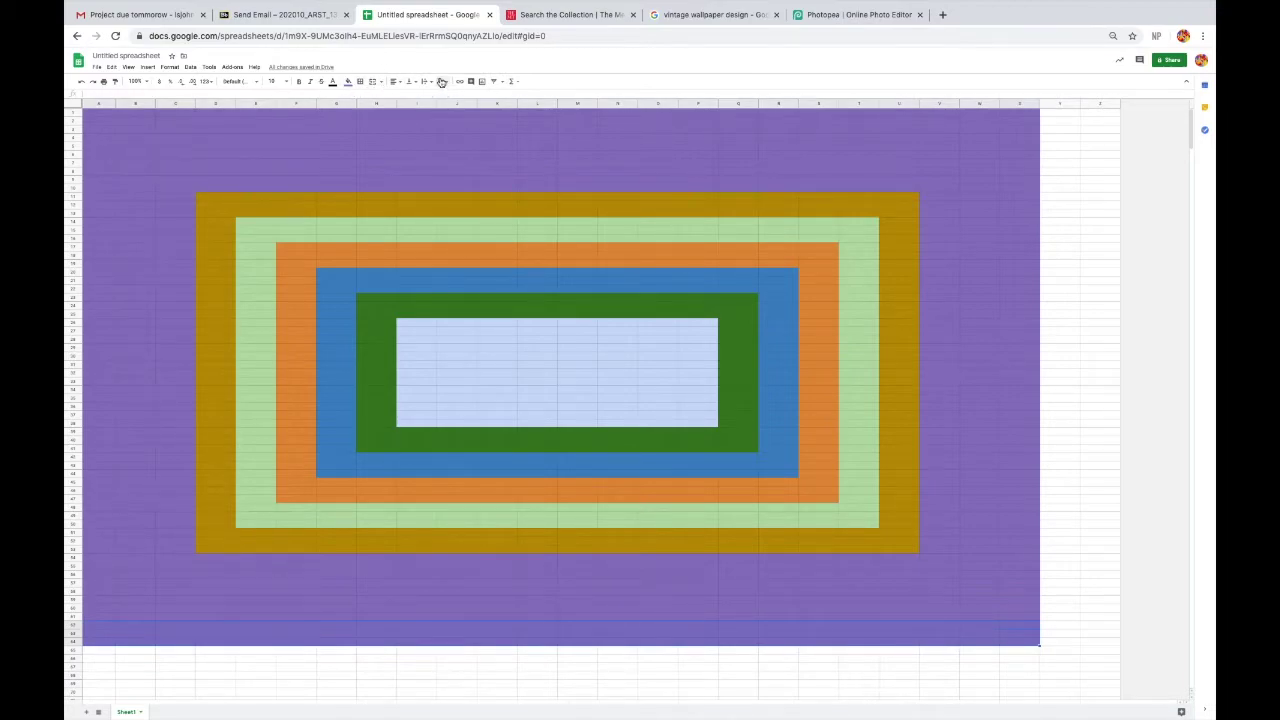
{"action": "left_click", "coordinate": [349, 82]}
{"action": "left_click", "coordinate": [428, 112]}
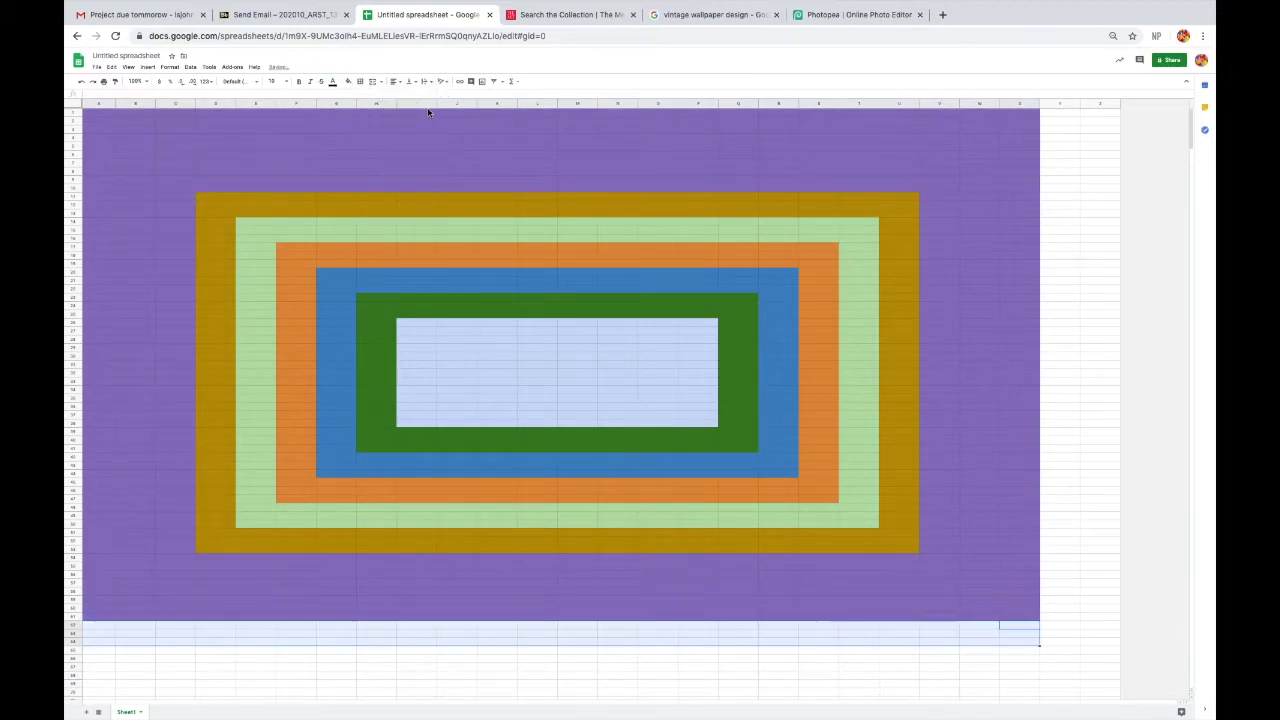
{"action": "left_click", "coordinate": [1106, 348]}
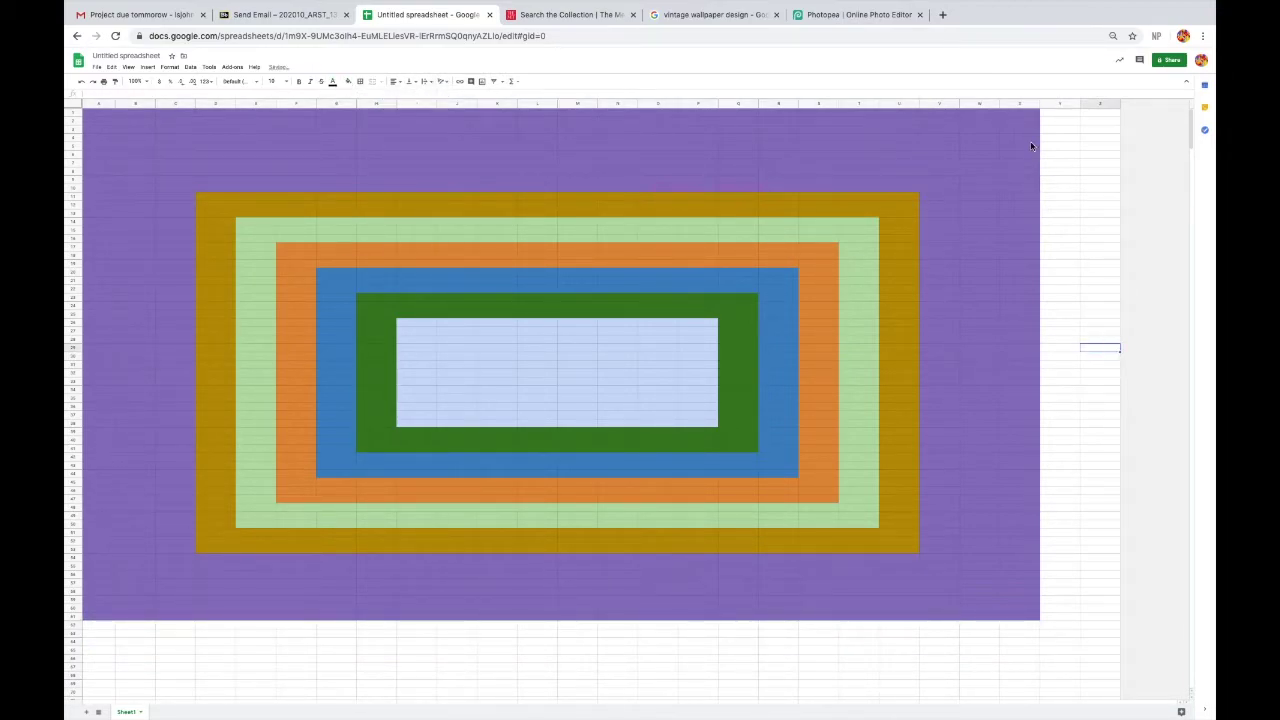
Step: Trim the purple border's upper edge by filling the range A1:X3 with white
{"action": "left_click_drag", "start_coordinate": [1031, 112], "coordinate": [1030, 139]}
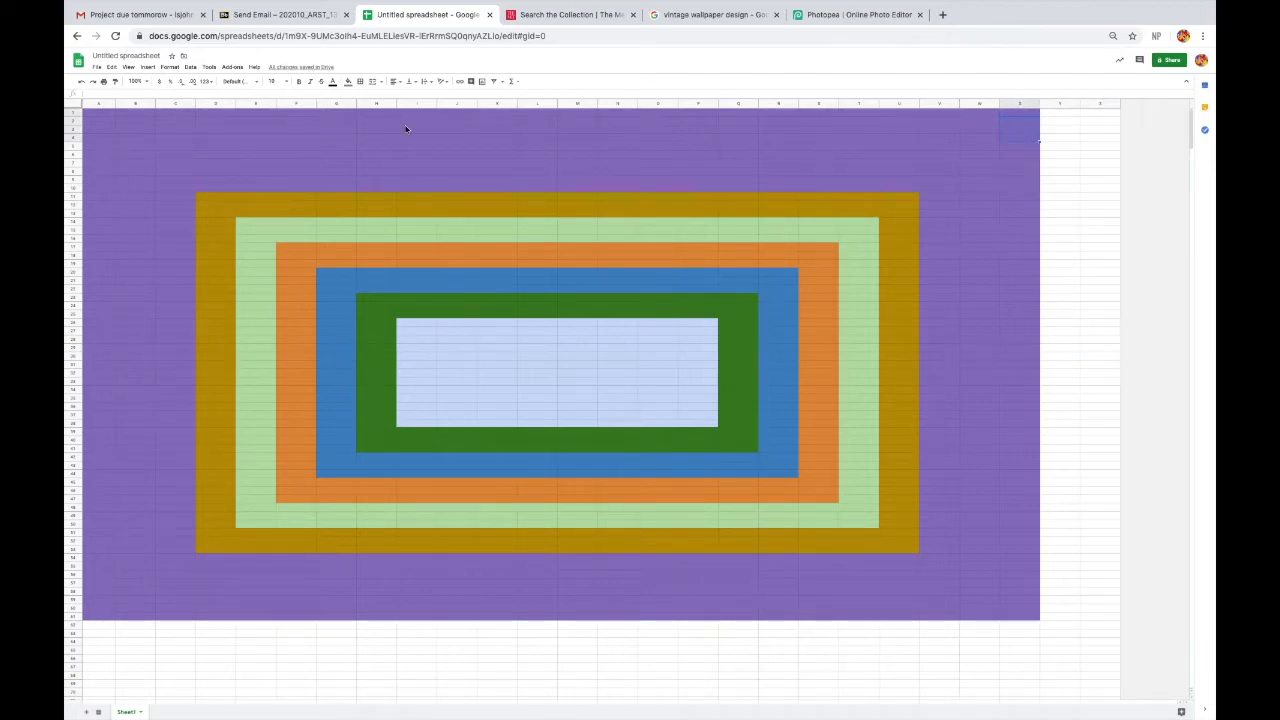
{"action": "left_click", "coordinate": [95, 117]}
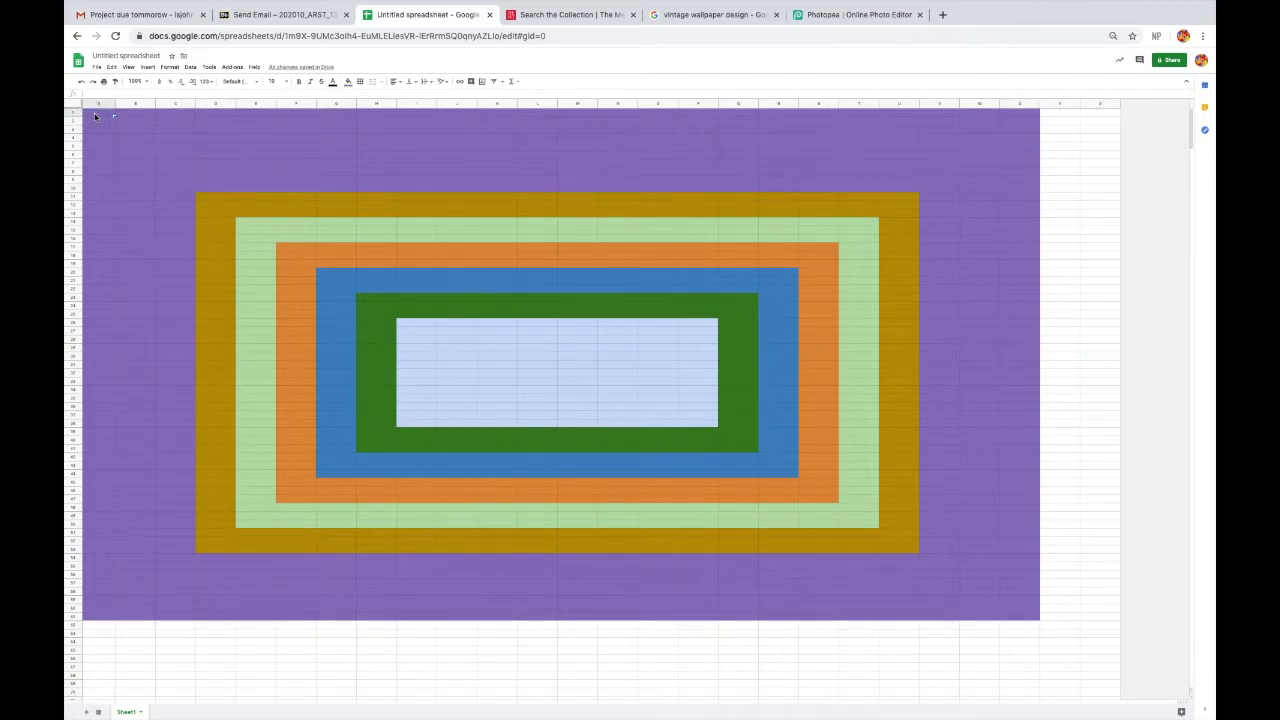
{"action": "left_click", "coordinate": [1027, 137], "text": "shift"}
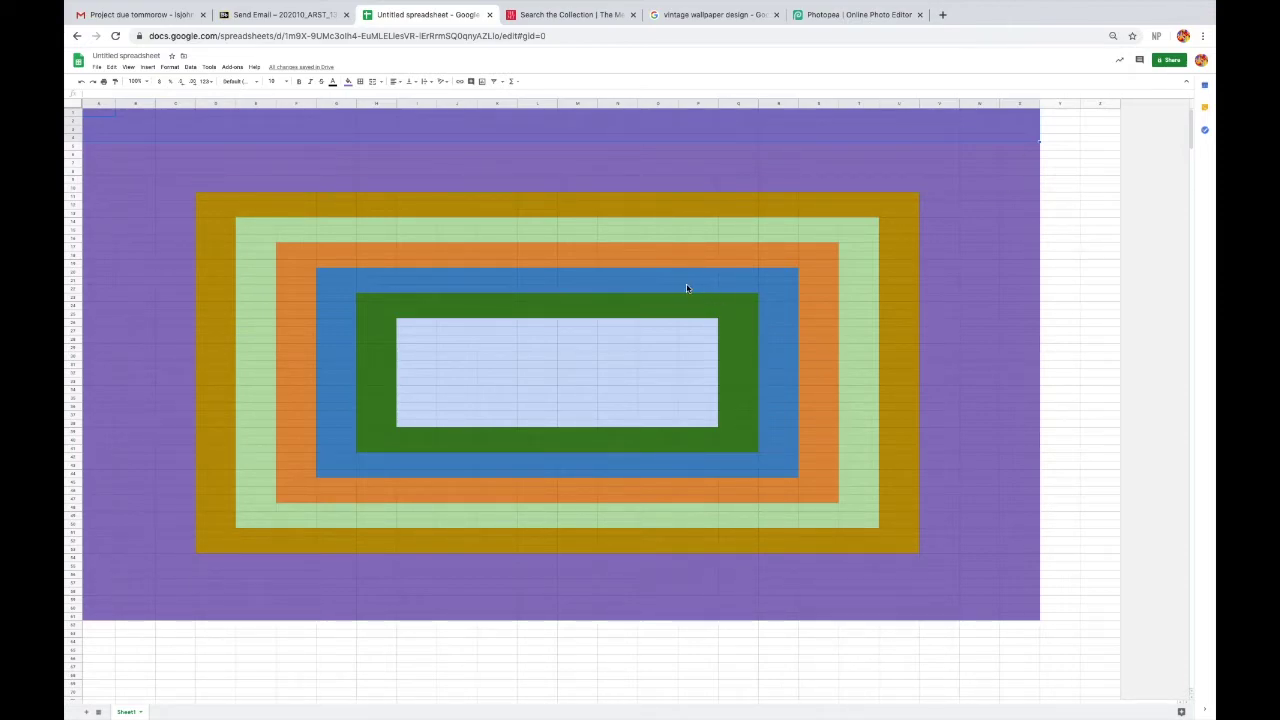
{"action": "left_click", "coordinate": [616, 135]}
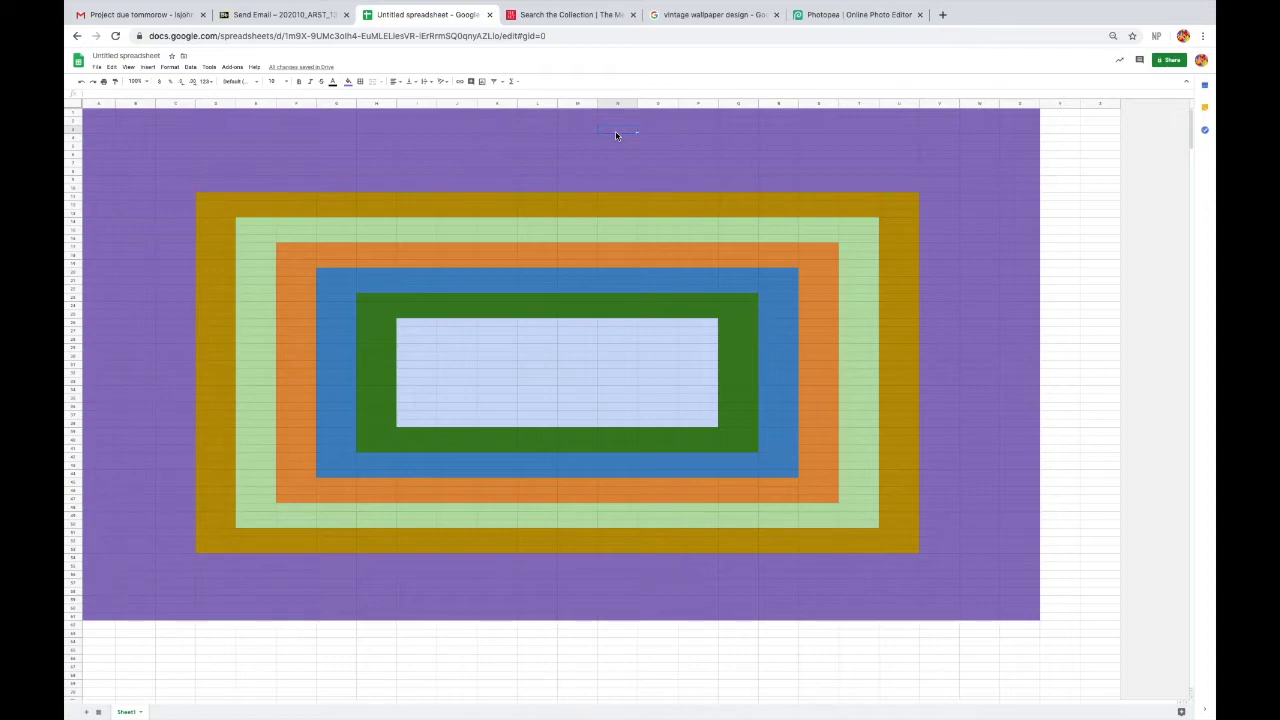
{"action": "left_click", "coordinate": [622, 118]}
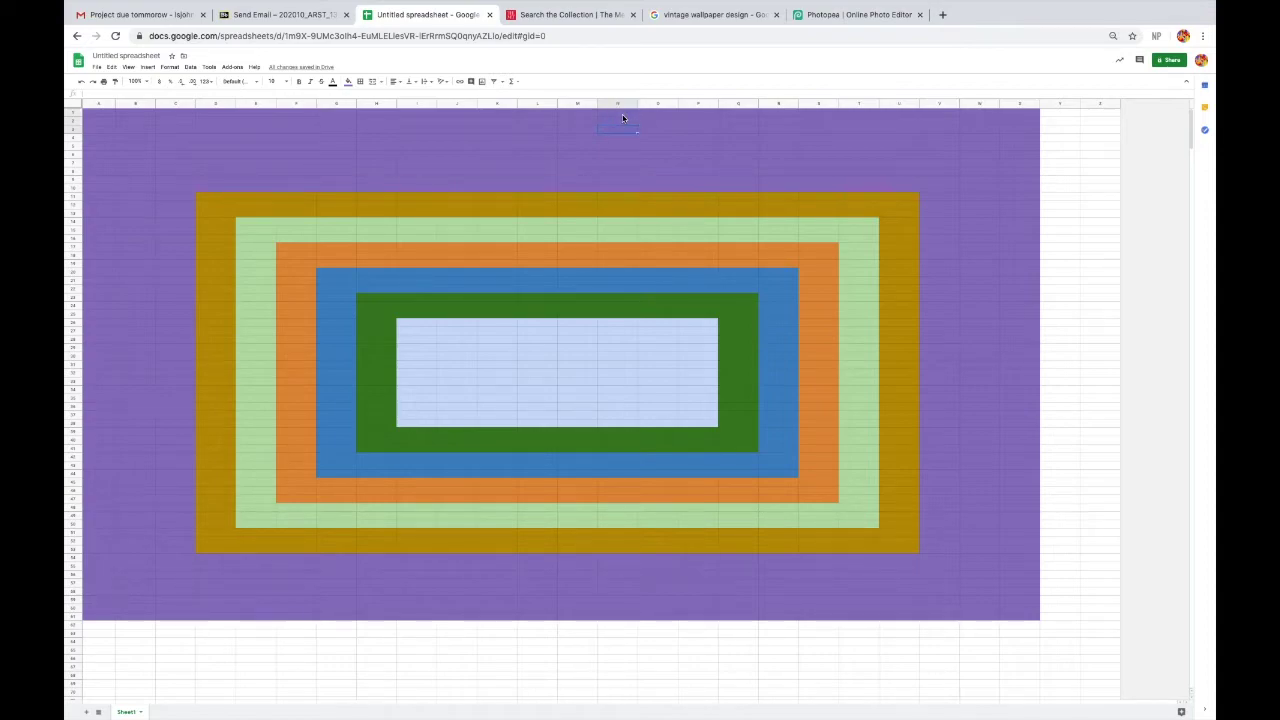
{"action": "left_click", "coordinate": [1030, 120], "text": "shift"}
{"action": "left_click", "coordinate": [92, 116], "text": "shift"}
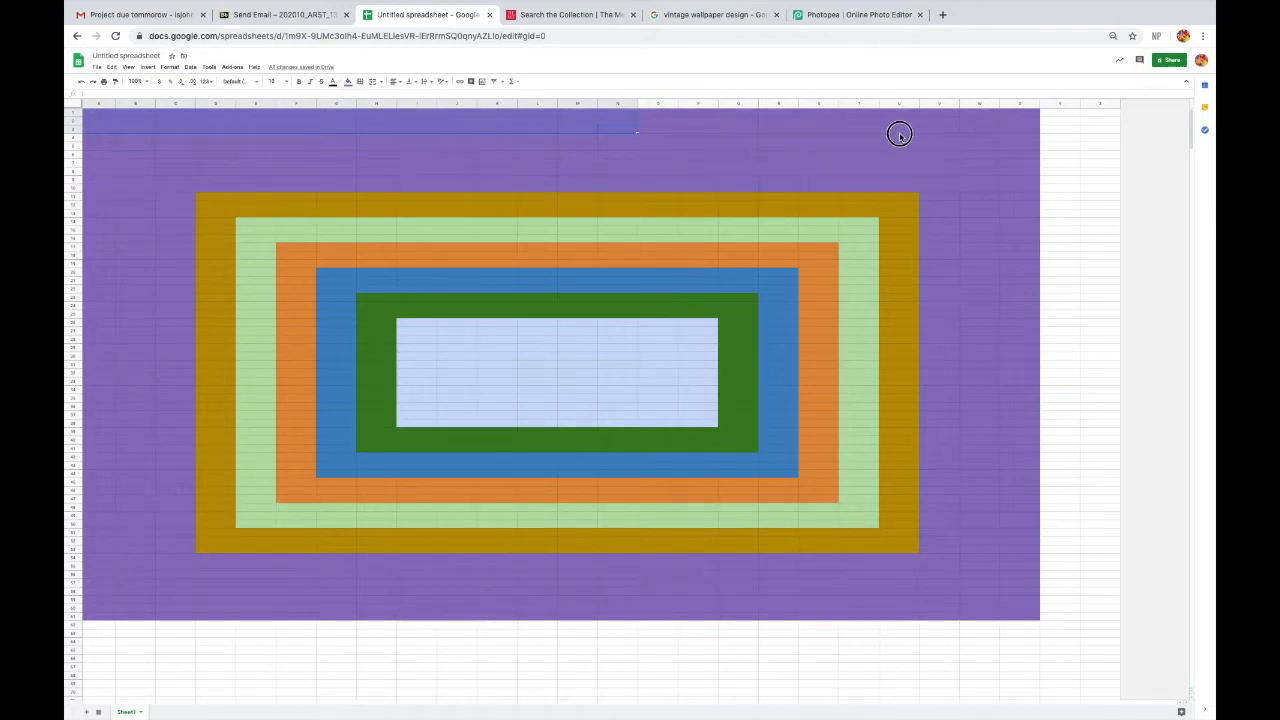
{"action": "left_click", "coordinate": [1024, 134], "text": "shift"}
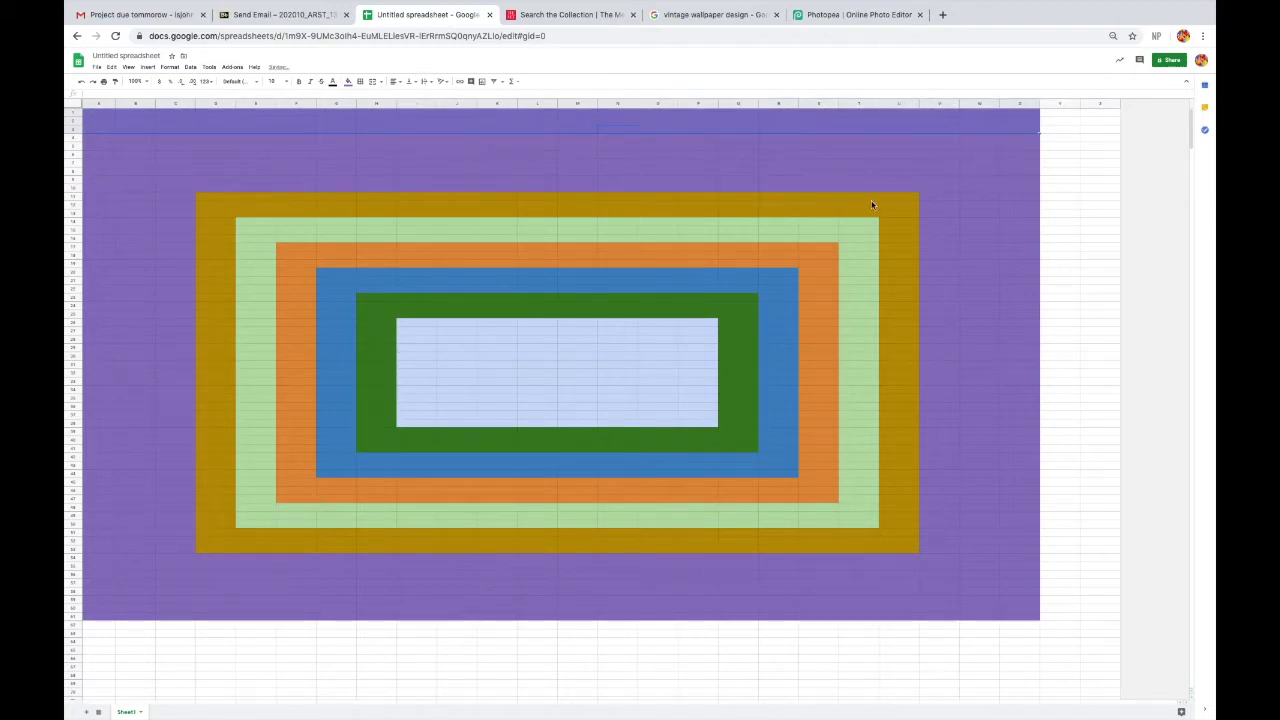
{"action": "left_click", "coordinate": [349, 82]}
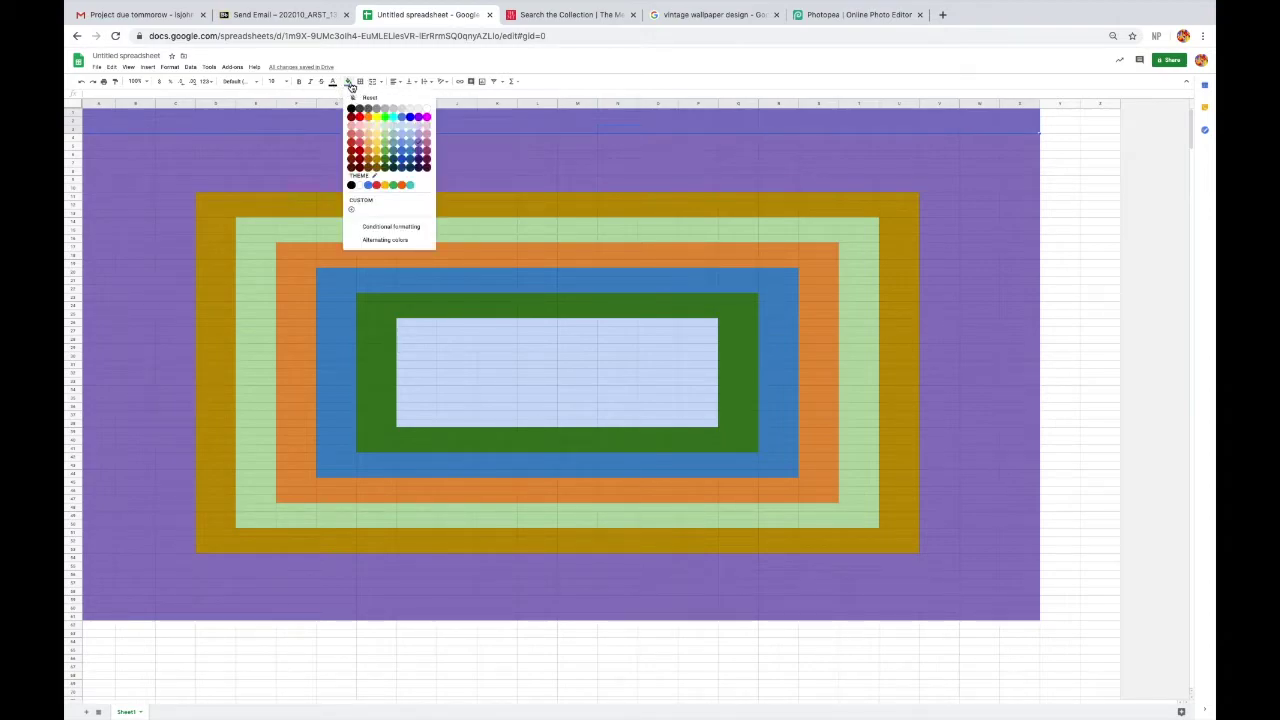
{"action": "left_click", "coordinate": [428, 112]}
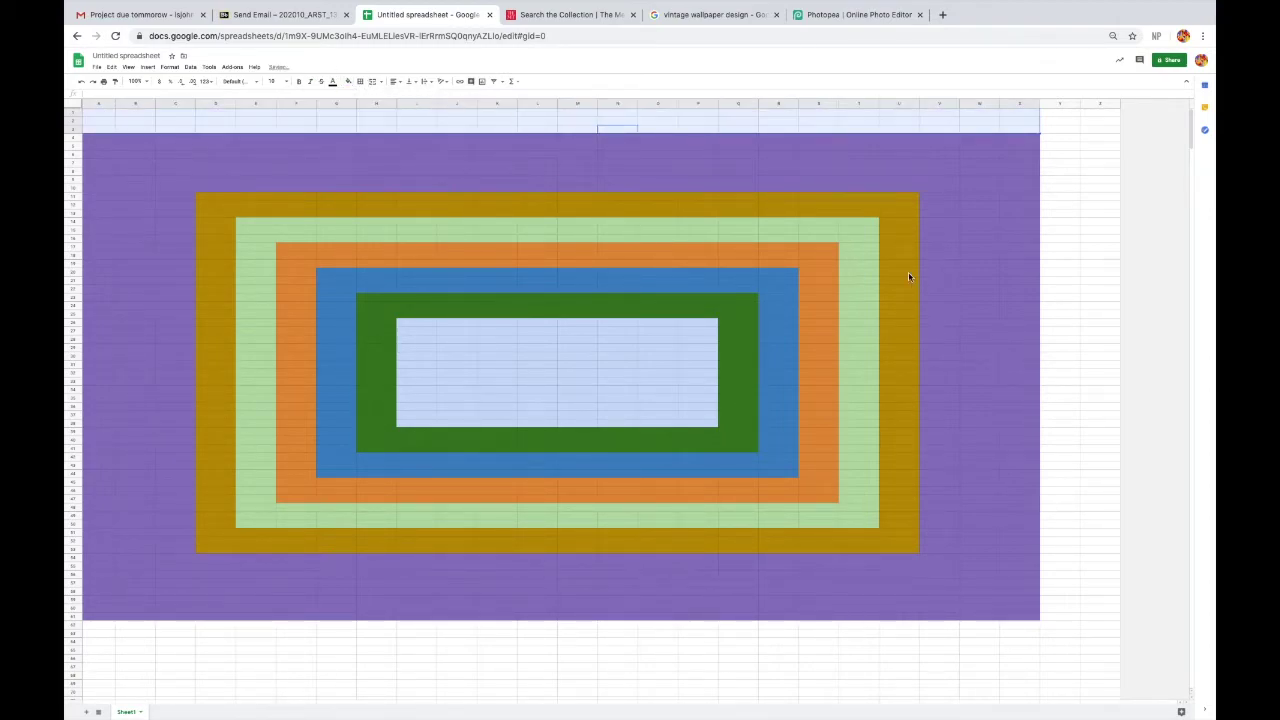
{"action": "left_click", "coordinate": [1070, 224]}
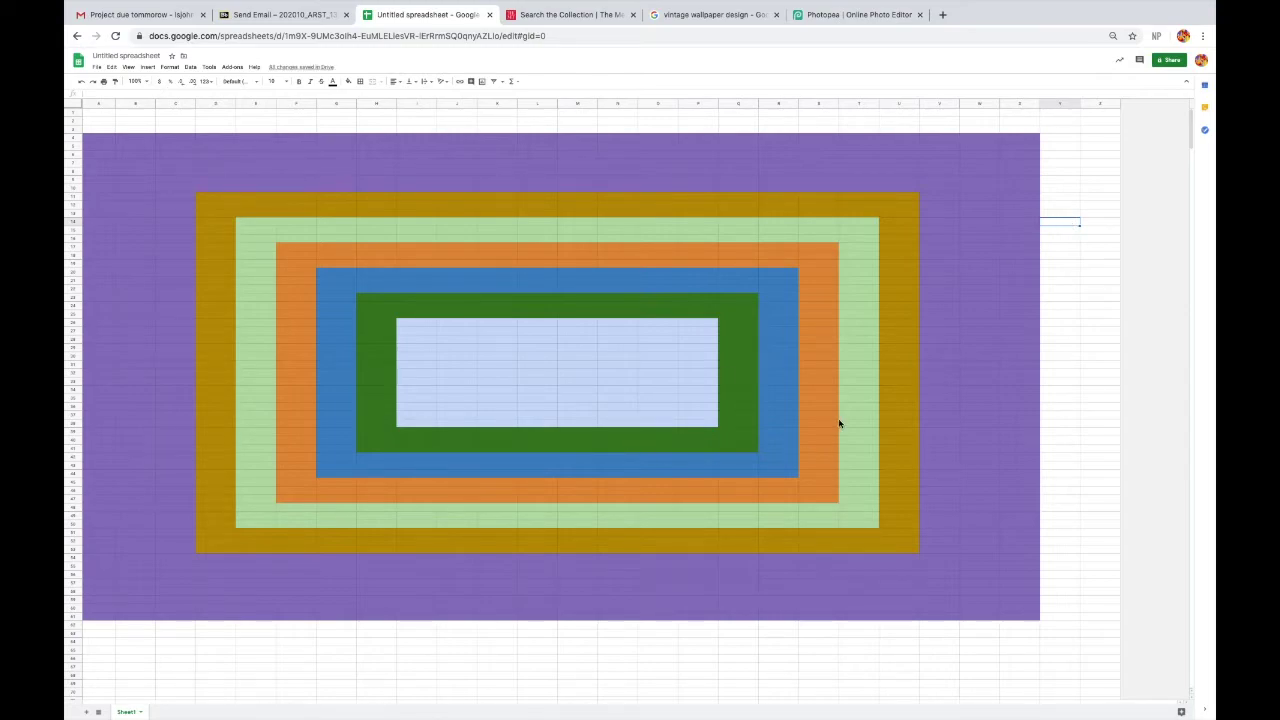
Step: Hide the sheet's gridlines so that only the colored rectangles show
{"action": "key", "text": "ctrl+plus"}
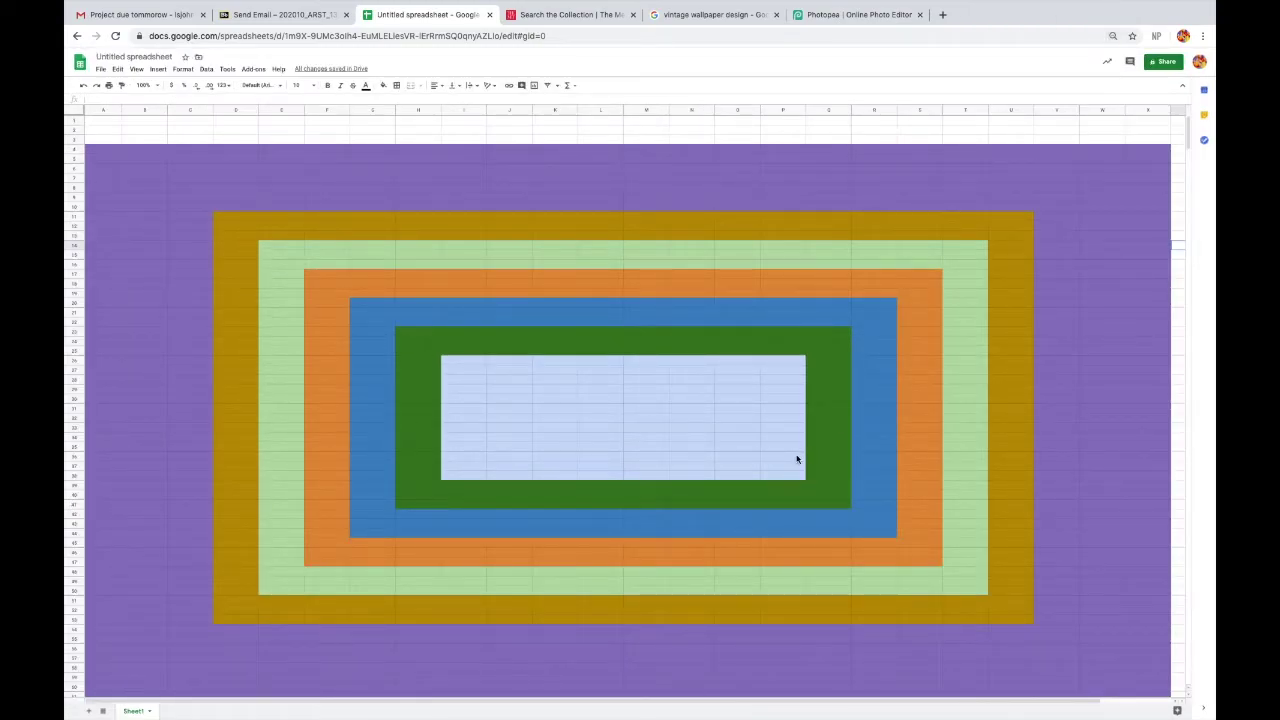
{"action": "scroll", "coordinate": [798, 462], "scroll_direction": "down", "scroll_amount": 1}
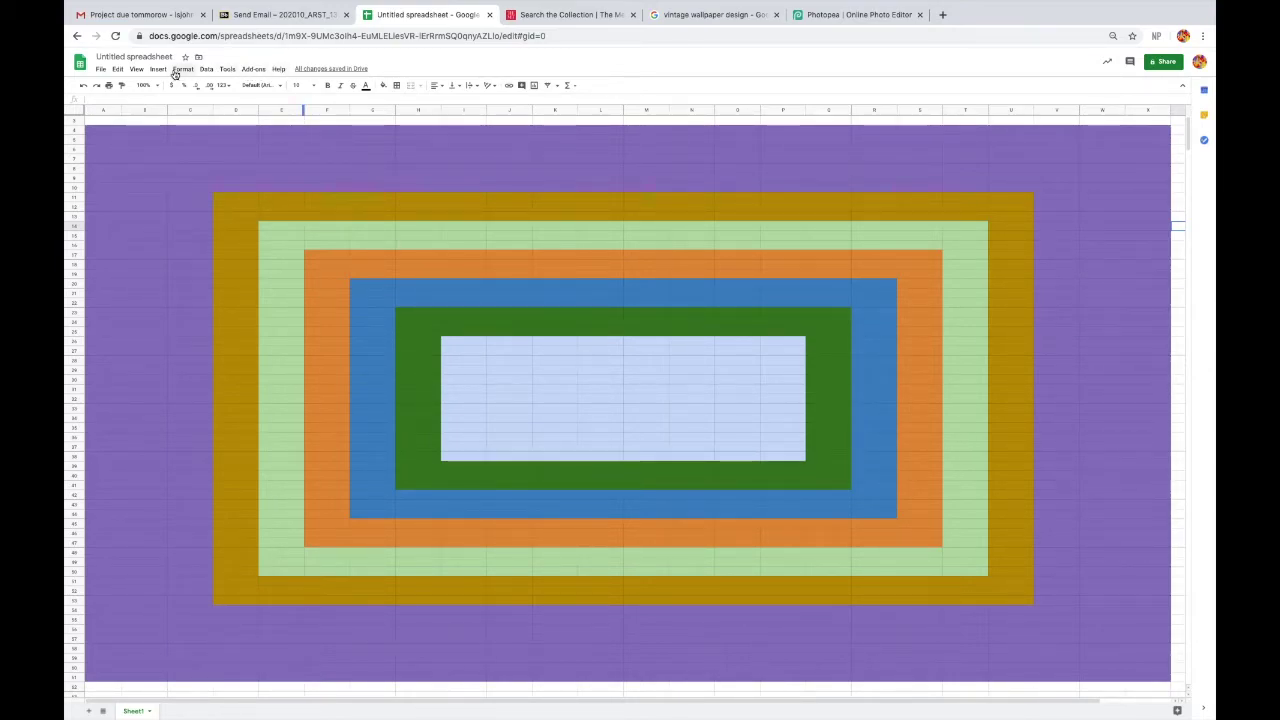
{"action": "left_click", "coordinate": [138, 70]}
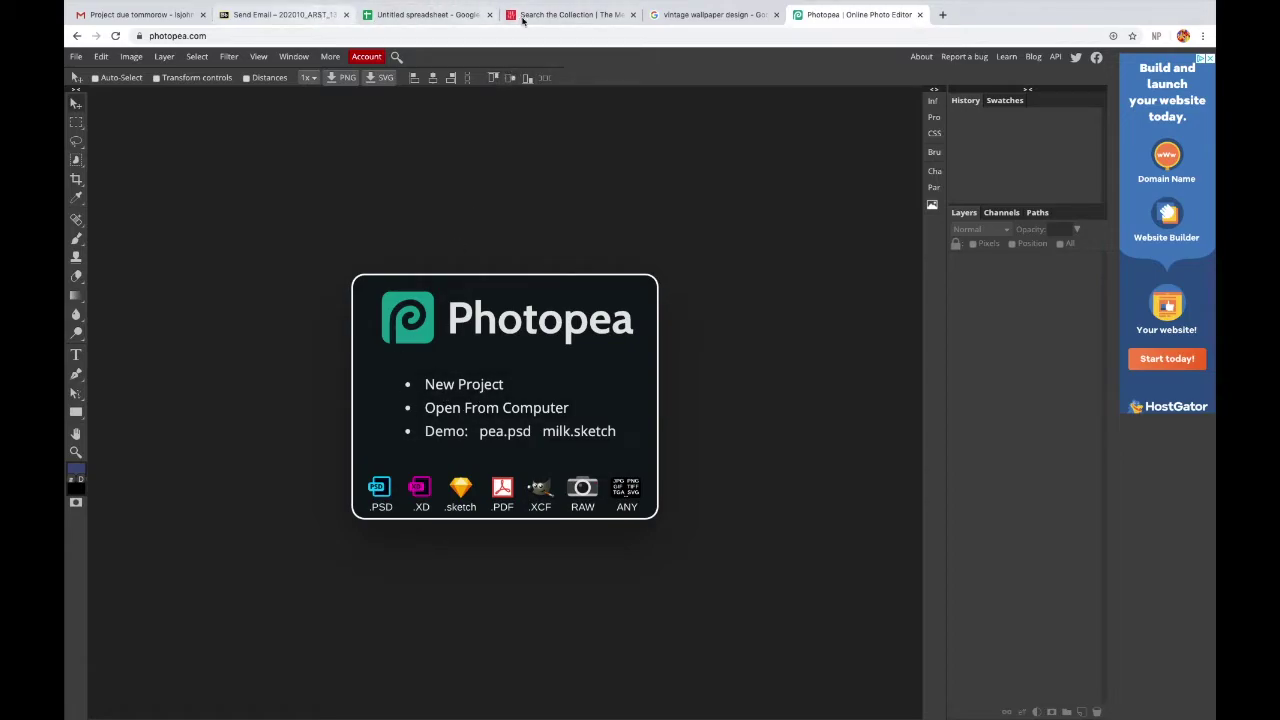
Step: Return to the spreadsheet and take one screenshot of the full screen and another cropped to the purple-bordered design, viewing each capture
{"action": "left_click", "coordinate": [385, 12]}
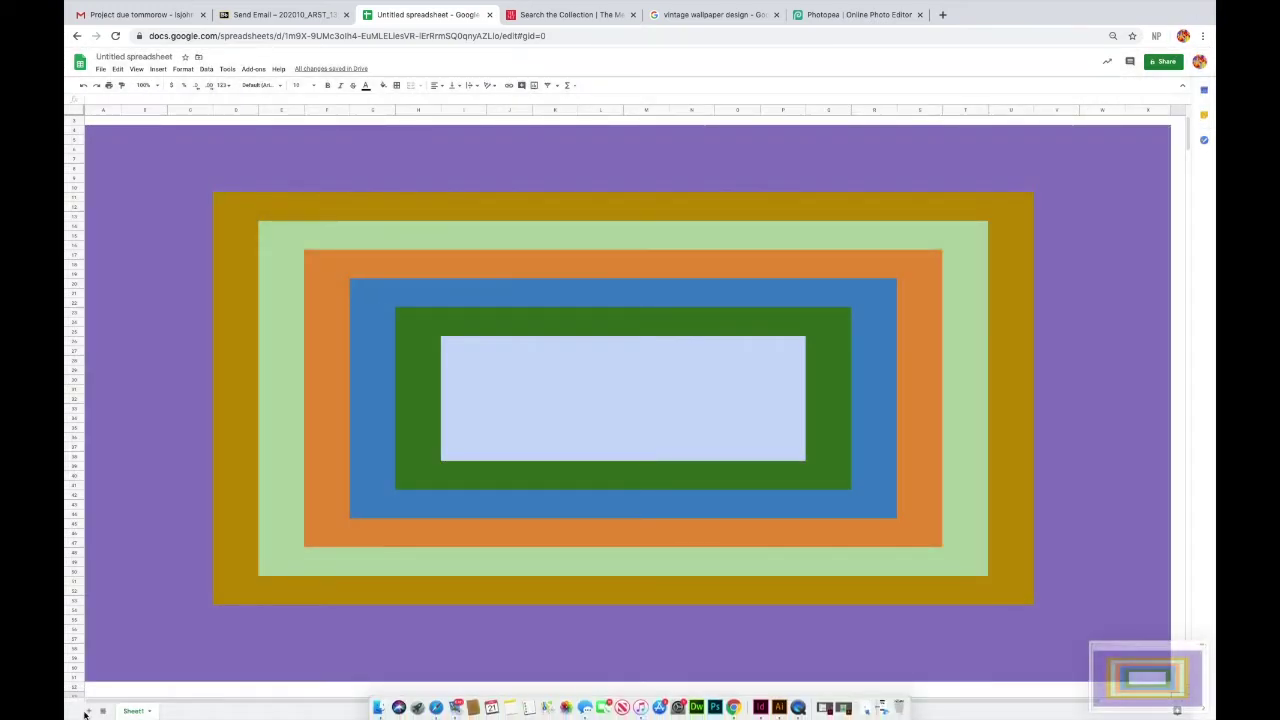
{"action": "left_click", "coordinate": [1147, 677]}
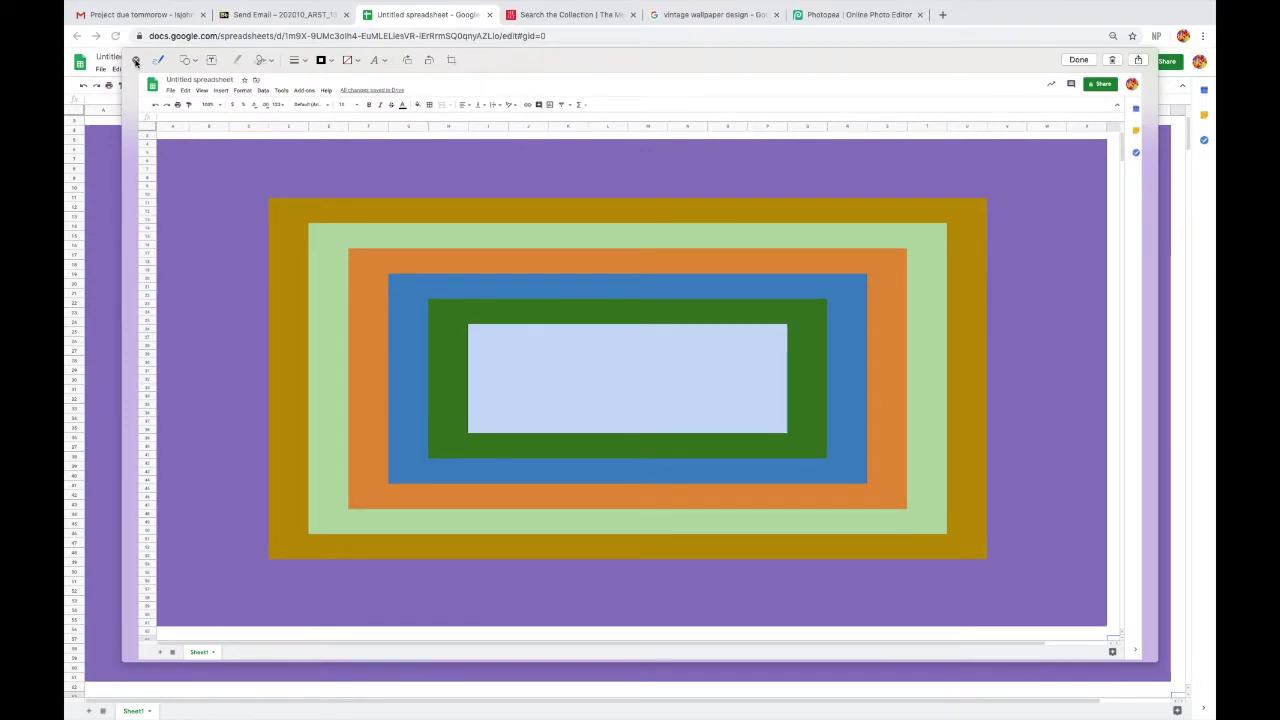
{"action": "left_click", "coordinate": [137, 61]}
{"action": "key", "text": "super+shift+4"}
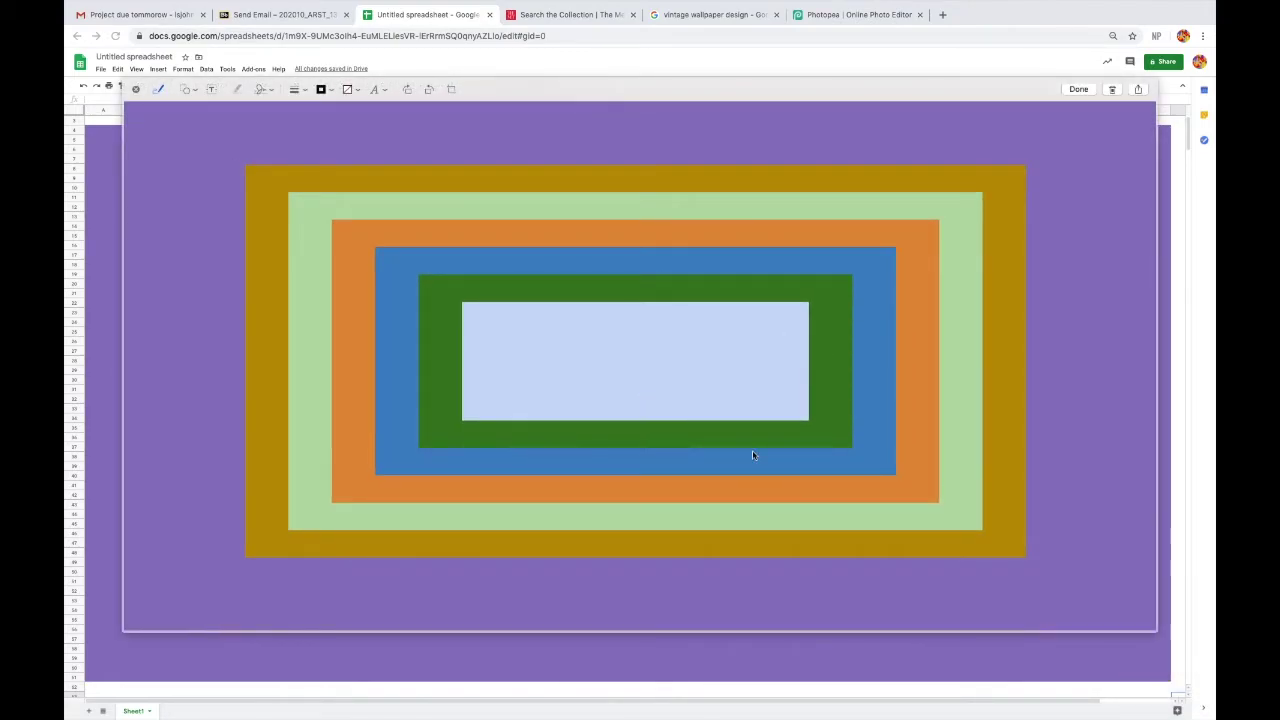
{"action": "key", "text": "Escape"}
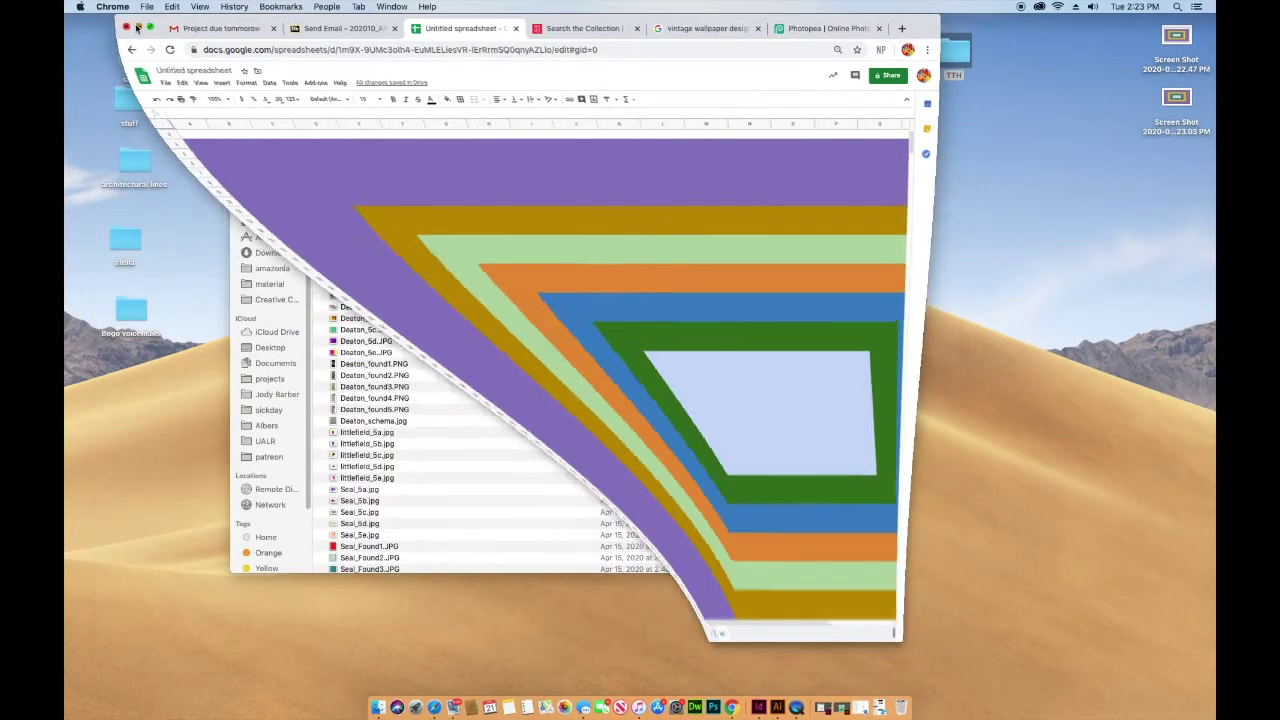
Step: Clear the open windows from the desktop and preview the uncropped screenshot file, shrinking the preview before closing it
{"action": "key", "text": "super+w"}
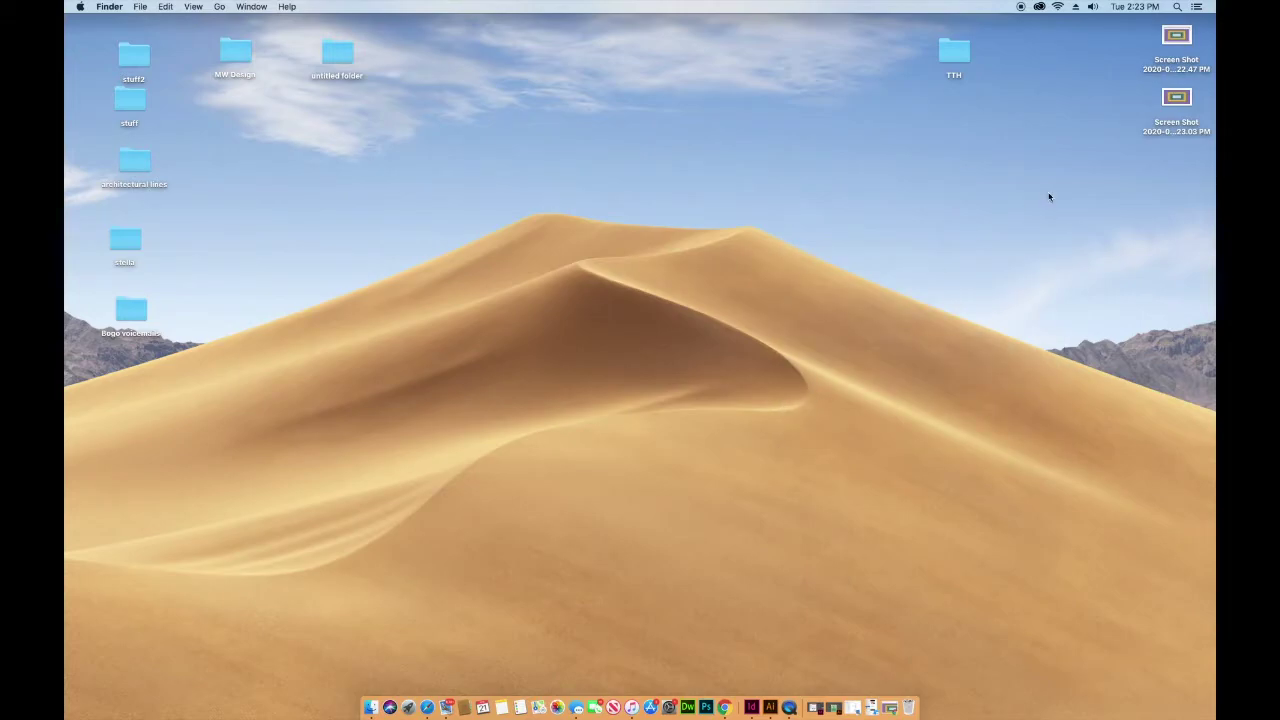
{"action": "left_click", "coordinate": [1175, 47]}
{"action": "key", "text": "space"}
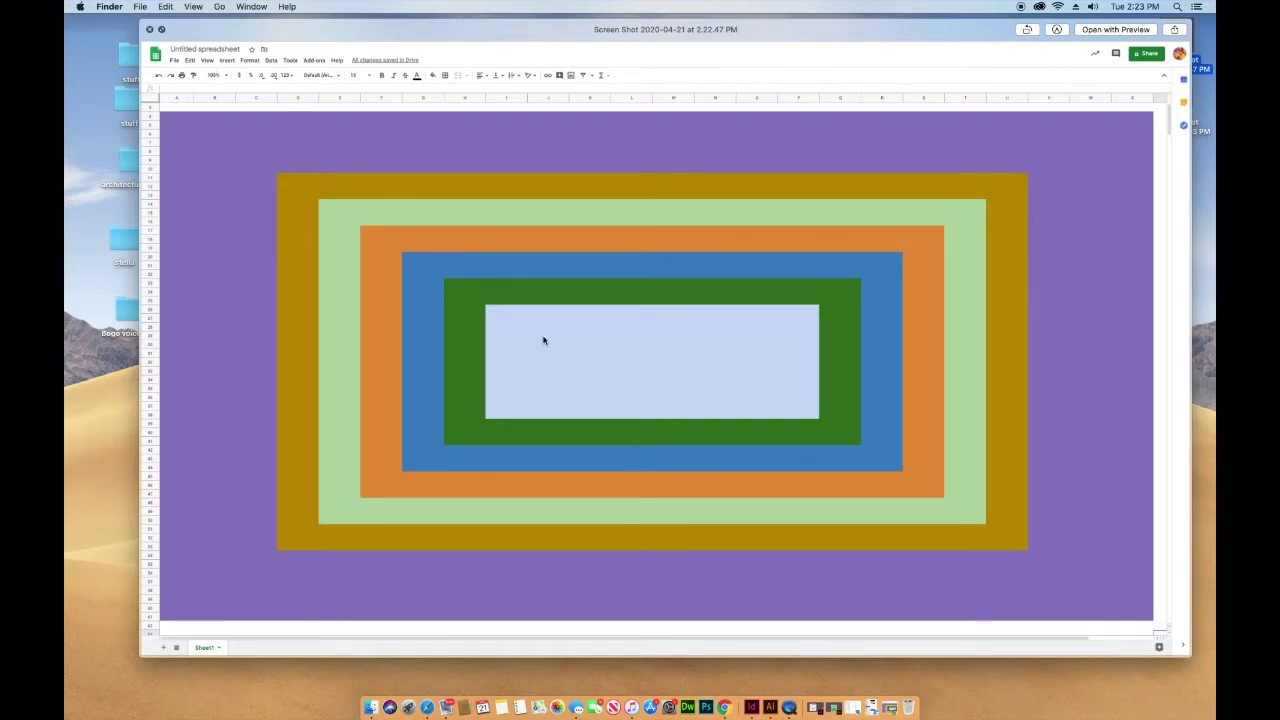
{"action": "left_click_drag", "start_coordinate": [783, 28], "coordinate": [734, 22]}
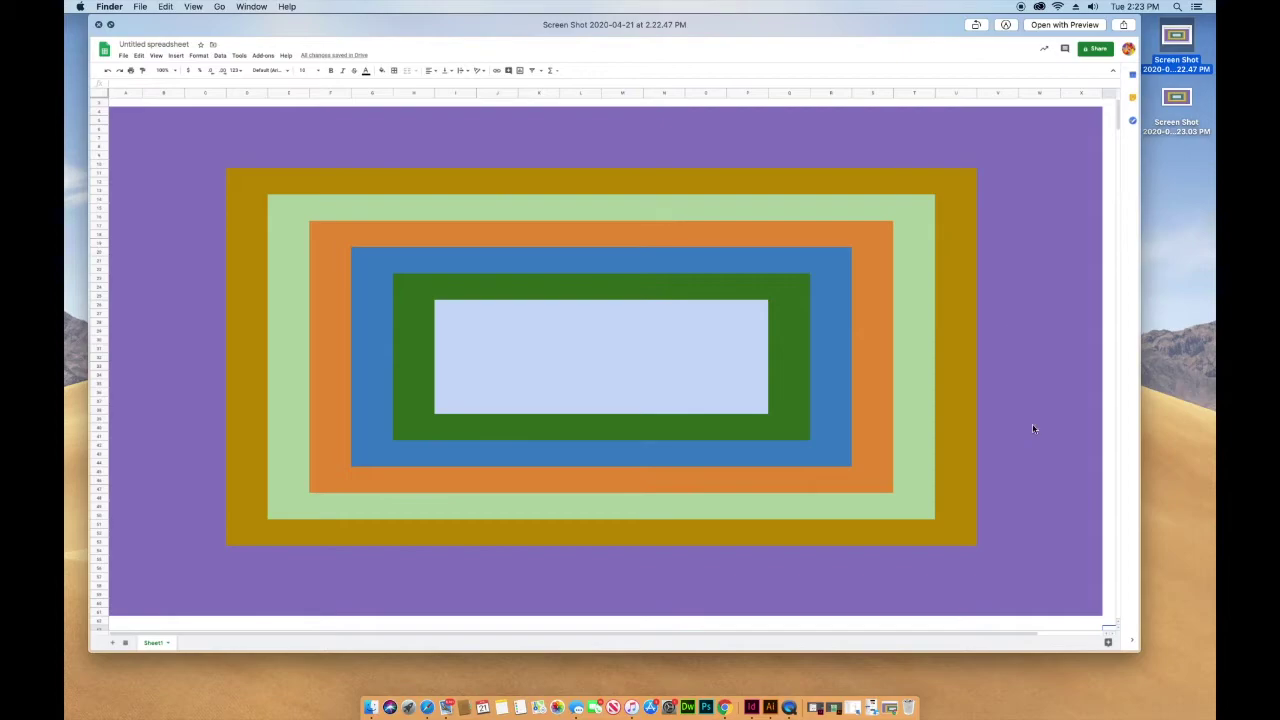
{"action": "left_click_drag", "start_coordinate": [1135, 655], "coordinate": [855, 578]}
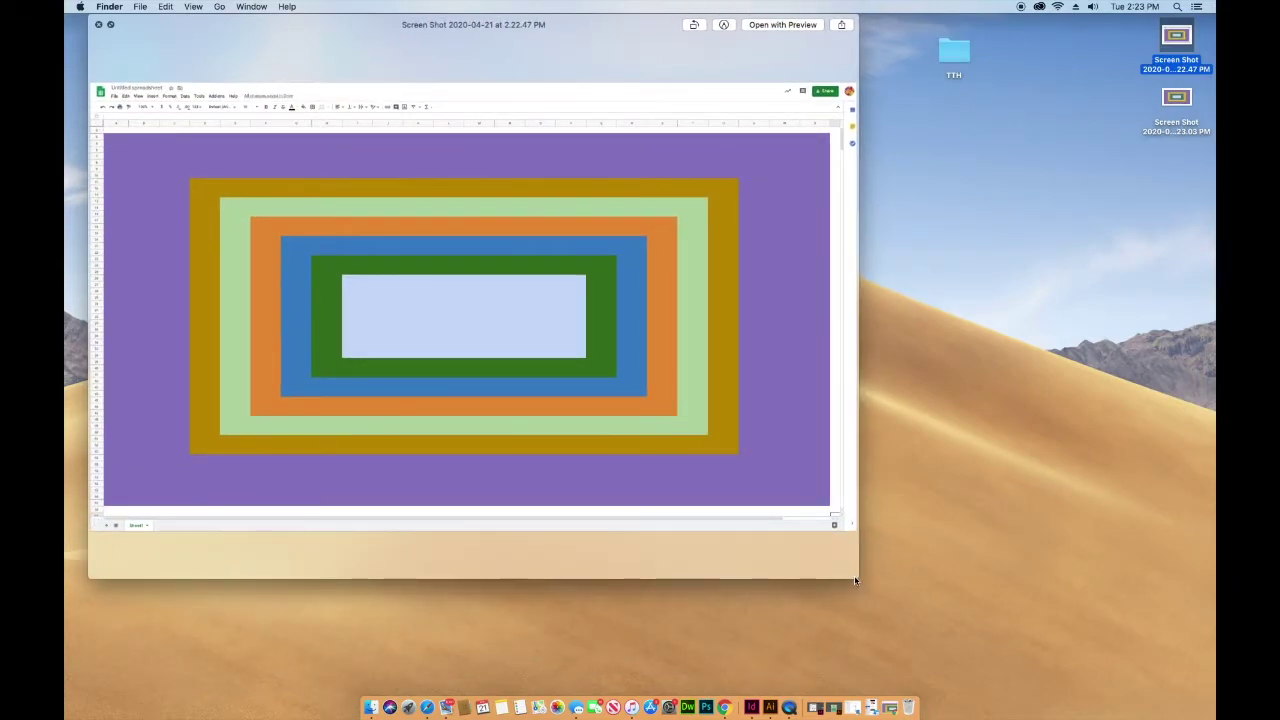
{"action": "left_click", "coordinate": [95, 24]}
{"action": "left_click", "coordinate": [1018, 202]}
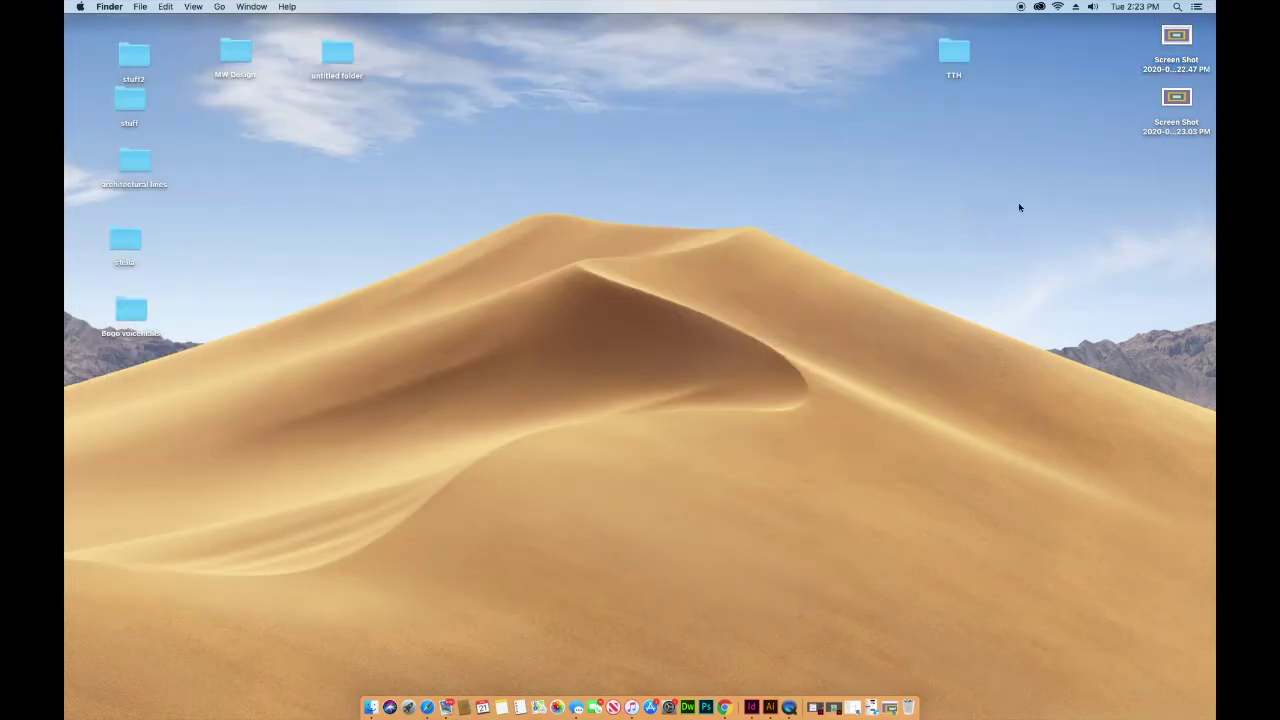
{"action": "left_click", "coordinate": [1175, 47]}
{"action": "key", "text": "space"}
{"action": "key", "text": "space"}
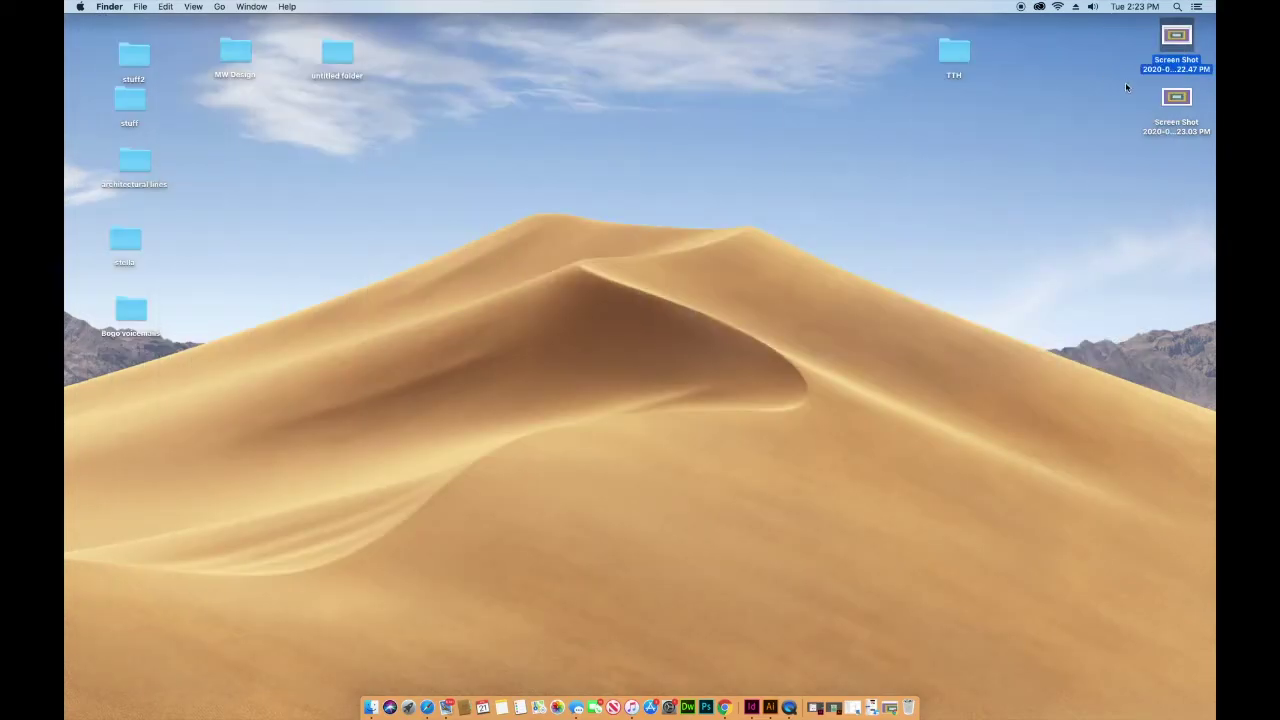
Step: Preview the second, cropped screenshot file from the desktop, moving and resizing its window to inspect the image before closing it
{"action": "double_click", "coordinate": [1176, 96]}
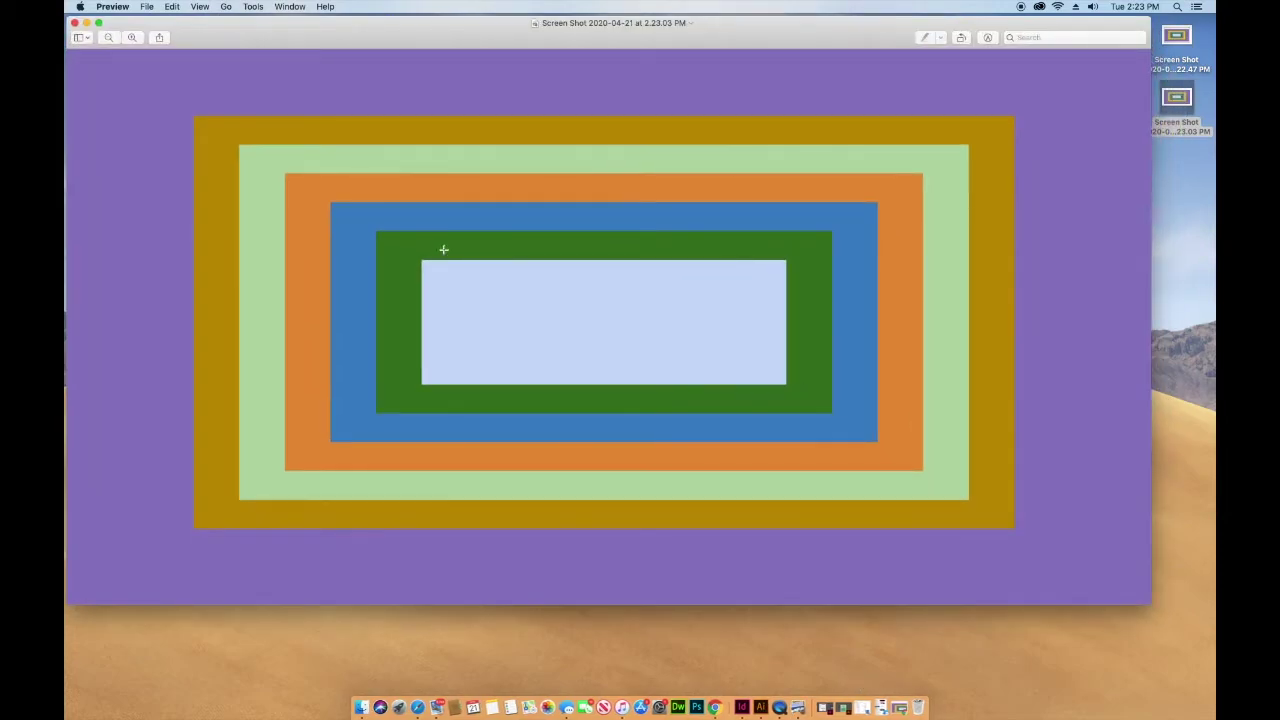
{"action": "left_click_drag", "start_coordinate": [414, 34], "coordinate": [430, 68]}
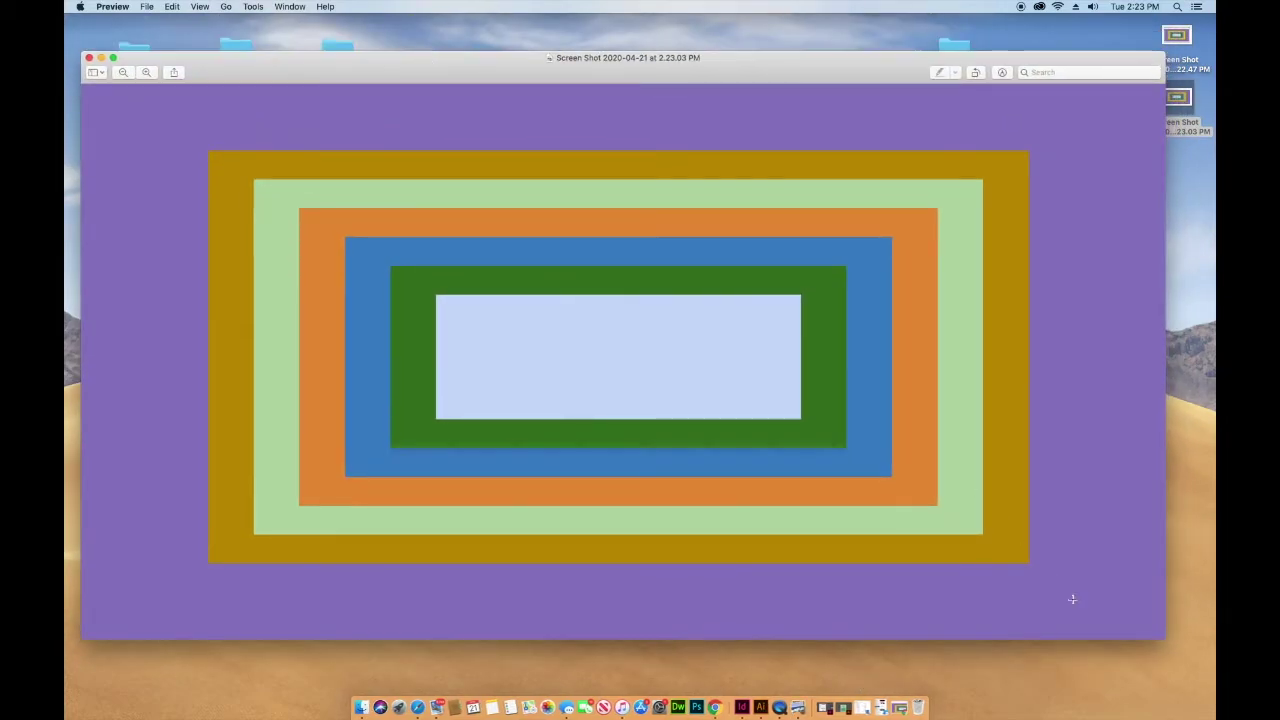
{"action": "left_click_drag", "start_coordinate": [1164, 637], "coordinate": [1096, 629]}
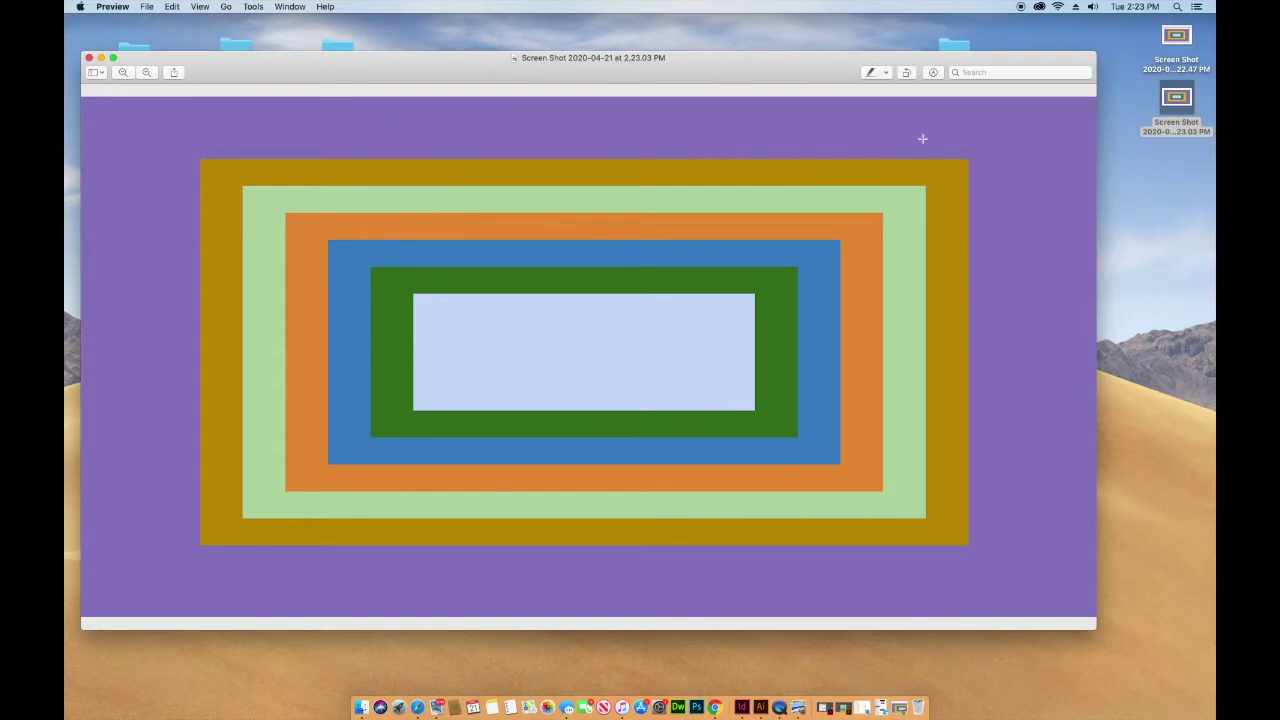
{"action": "left_click_drag", "start_coordinate": [755, 70], "coordinate": [750, 67]}
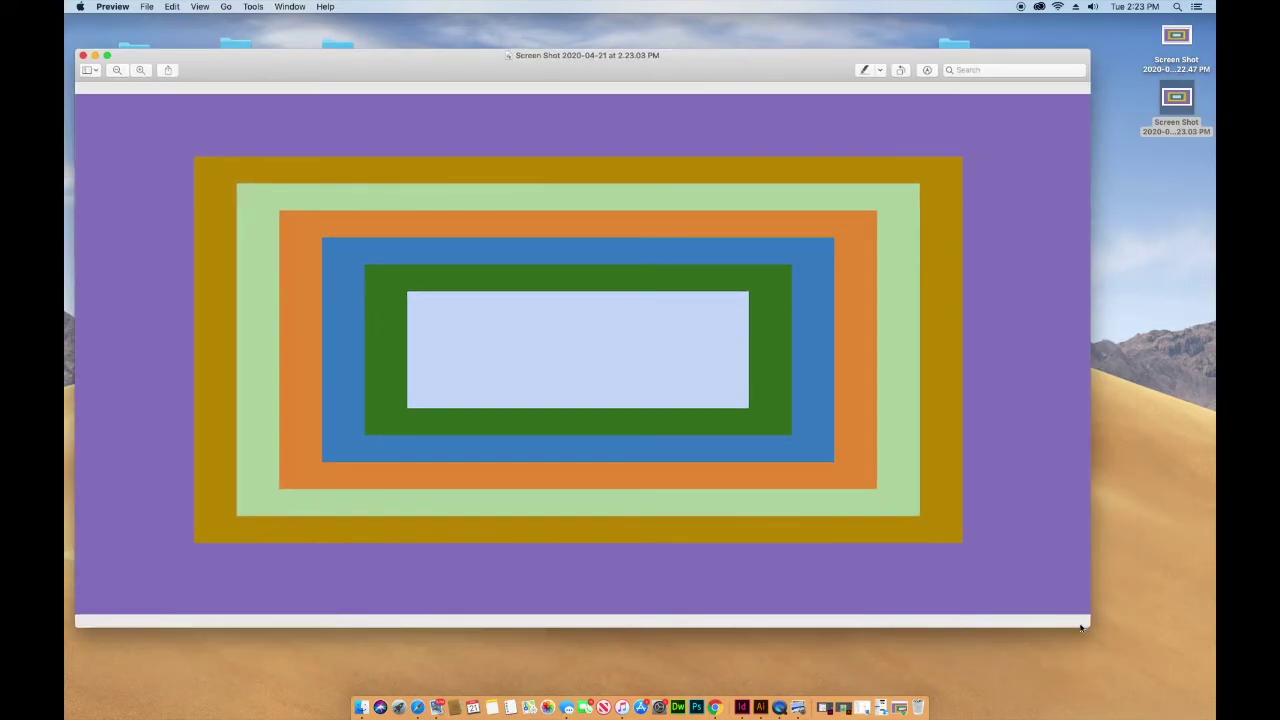
{"action": "left_click_drag", "start_coordinate": [1088, 624], "coordinate": [1157, 654]}
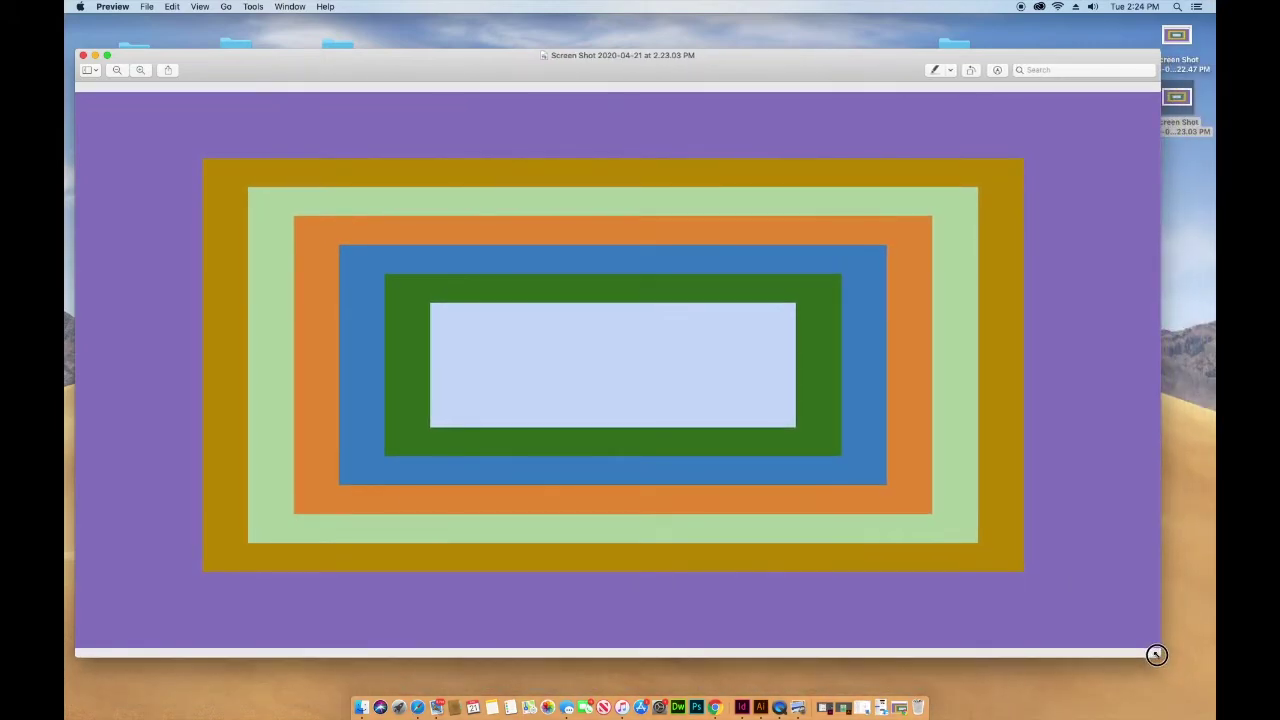
{"action": "key", "text": "super+w"}
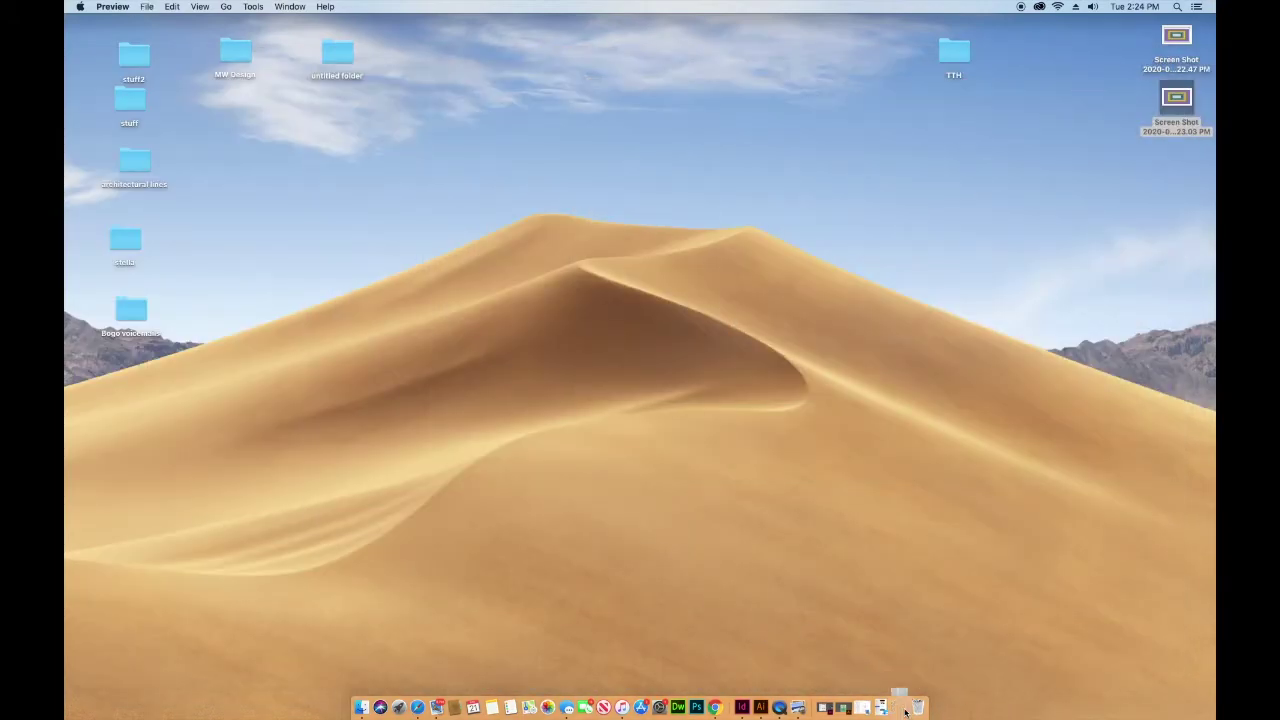
Step: Return to the spreadsheet in Chrome and enlarge its window until the full width of the nested rectangle design shows
{"action": "key", "text": "super+Tab"}
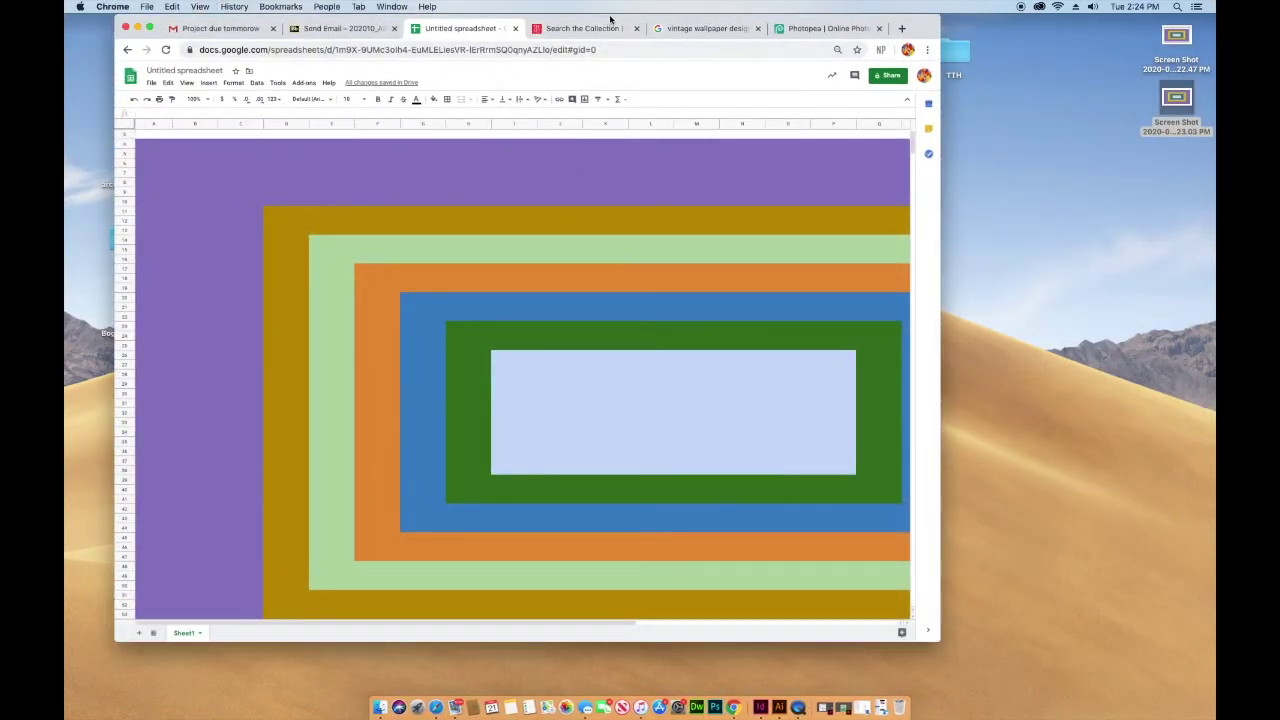
{"action": "left_click_drag", "start_coordinate": [898, 16], "coordinate": [858, 16]}
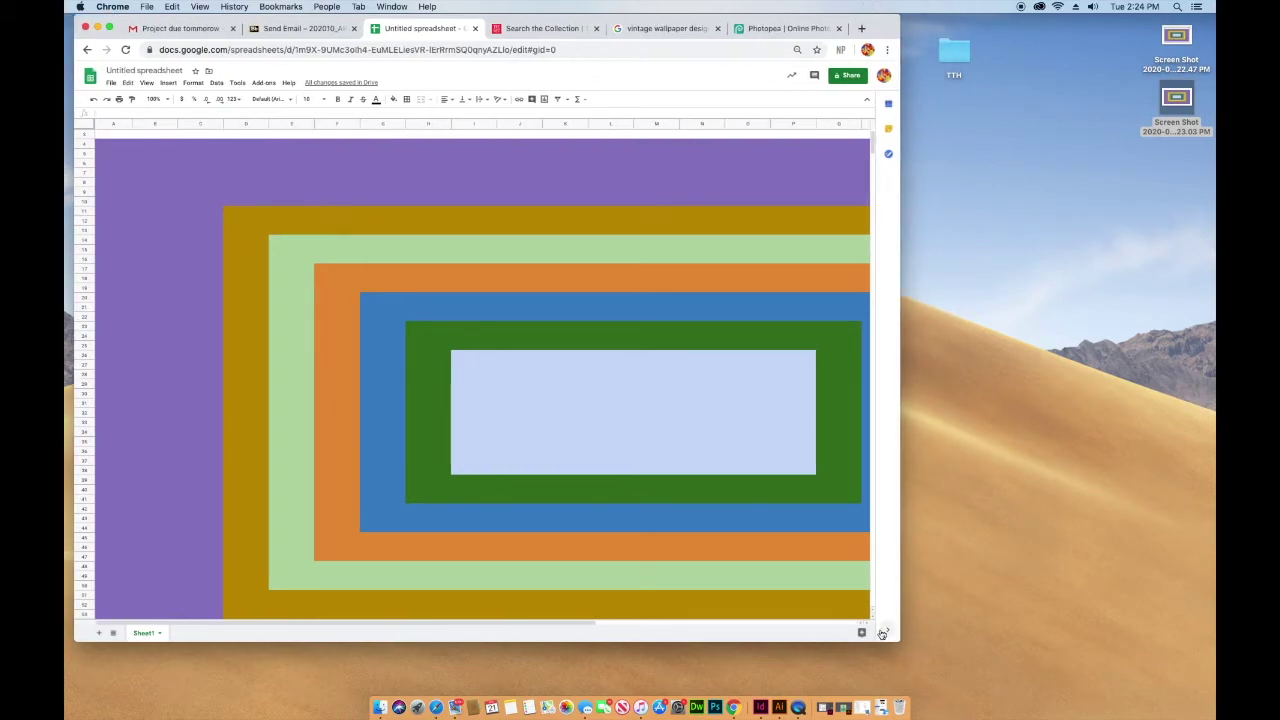
{"action": "left_click_drag", "start_coordinate": [897, 638], "coordinate": [1205, 704]}
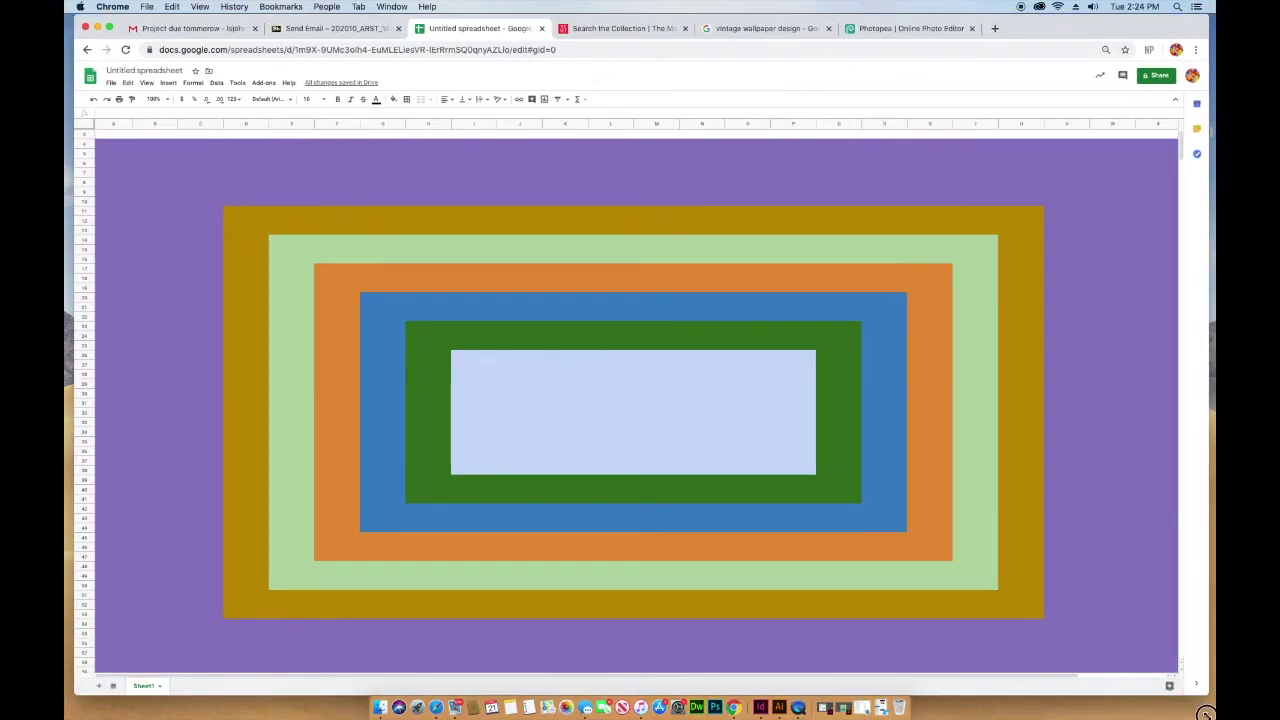
{"action": "scroll", "coordinate": [800, 552], "scroll_direction": "down", "scroll_amount": 1}
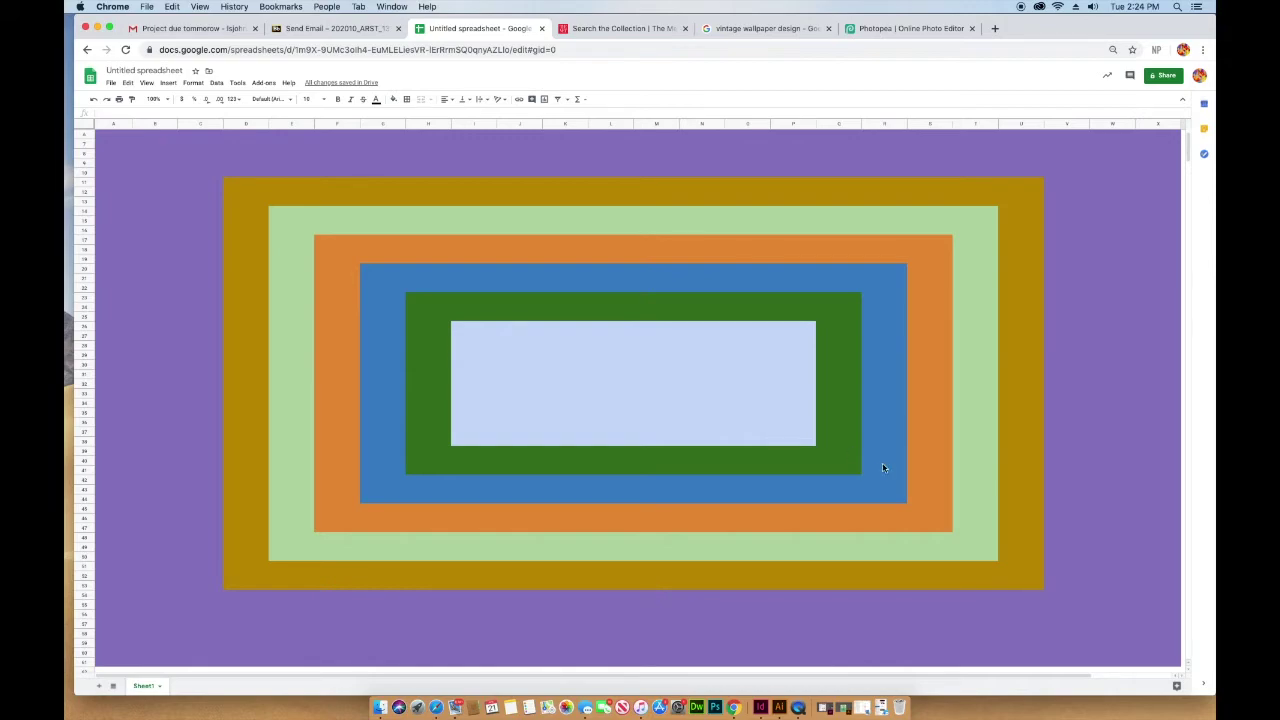
{"action": "scroll", "coordinate": [1106, 436], "scroll_direction": "up", "scroll_amount": 2}
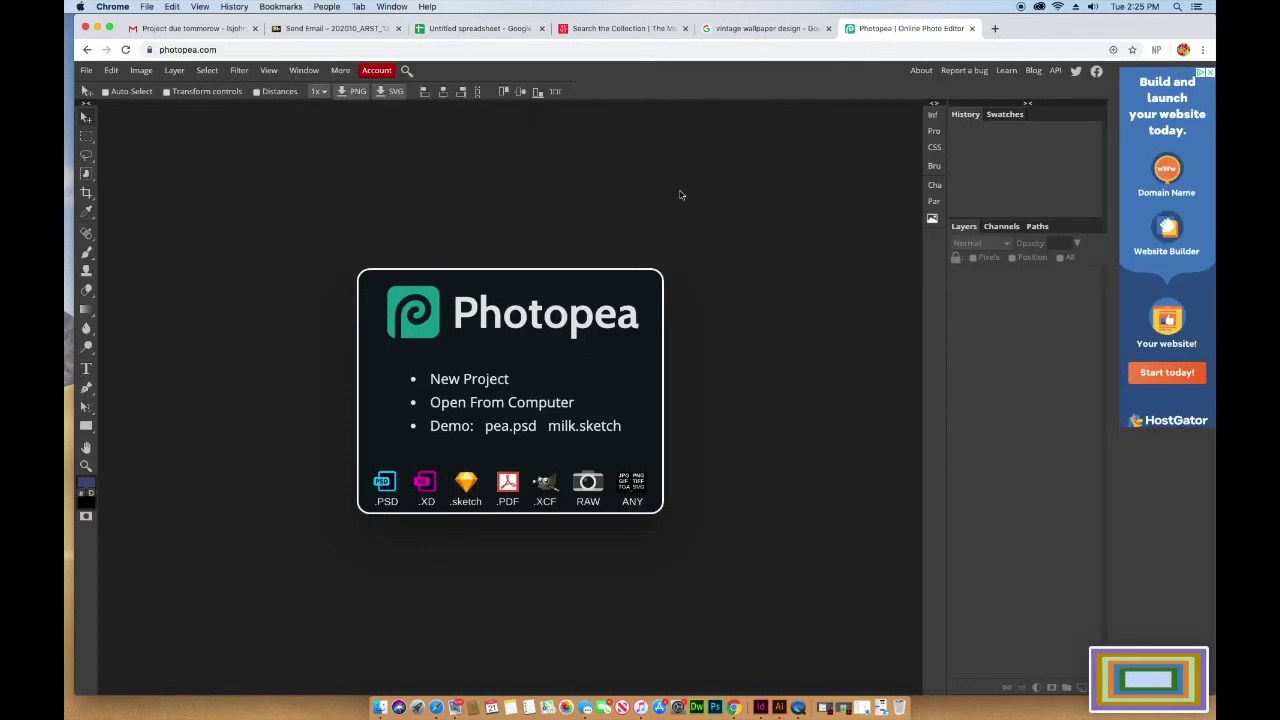
Step: Open the settings for a new project in Photopea
{"action": "left_click", "coordinate": [477, 386]}
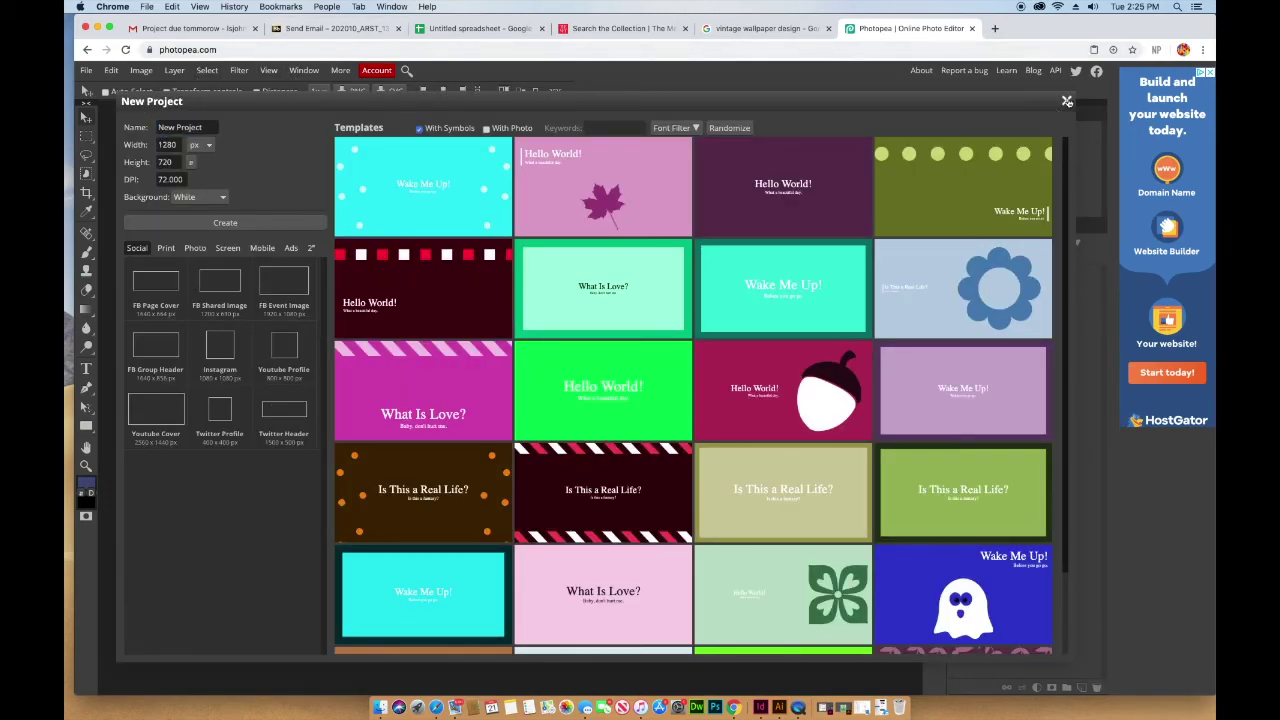
{"action": "left_click", "coordinate": [1066, 101]}
{"action": "left_click", "coordinate": [475, 384]}
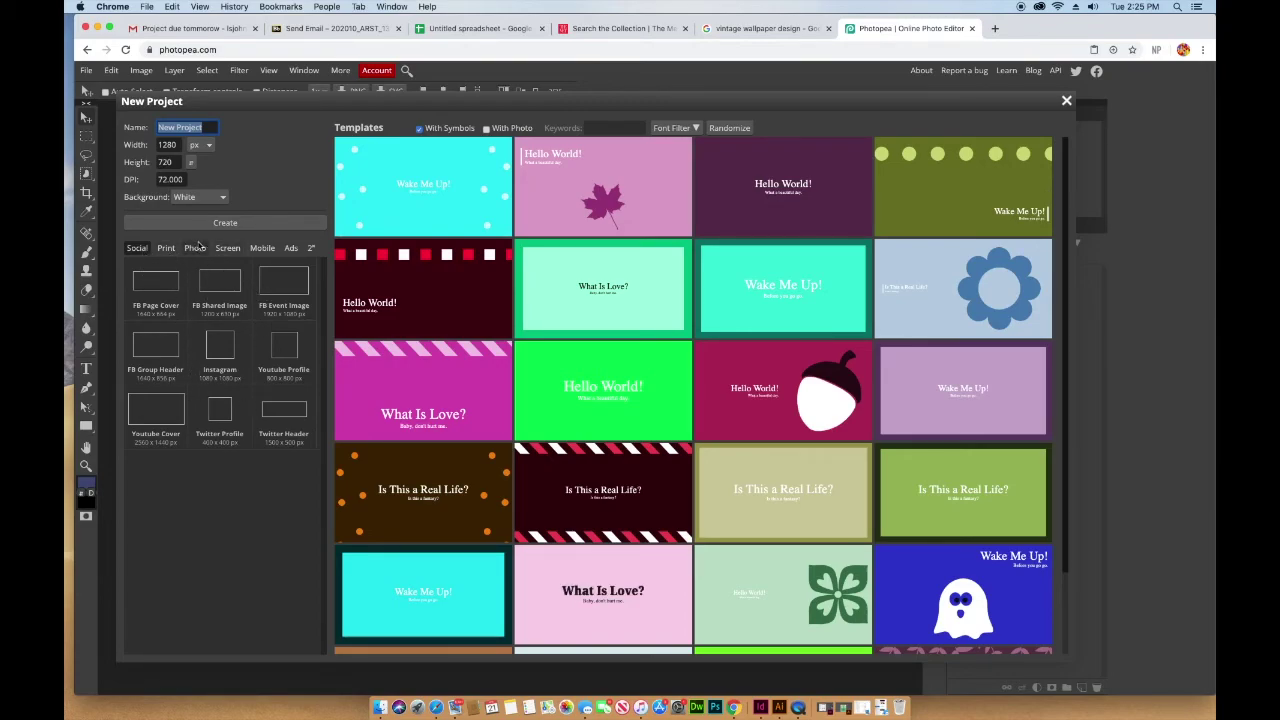
Step: Try the screen size presets 1600 x 900, 1366 x 768, Full HD, 2K and 4K for the new project
{"action": "left_click", "coordinate": [229, 248]}
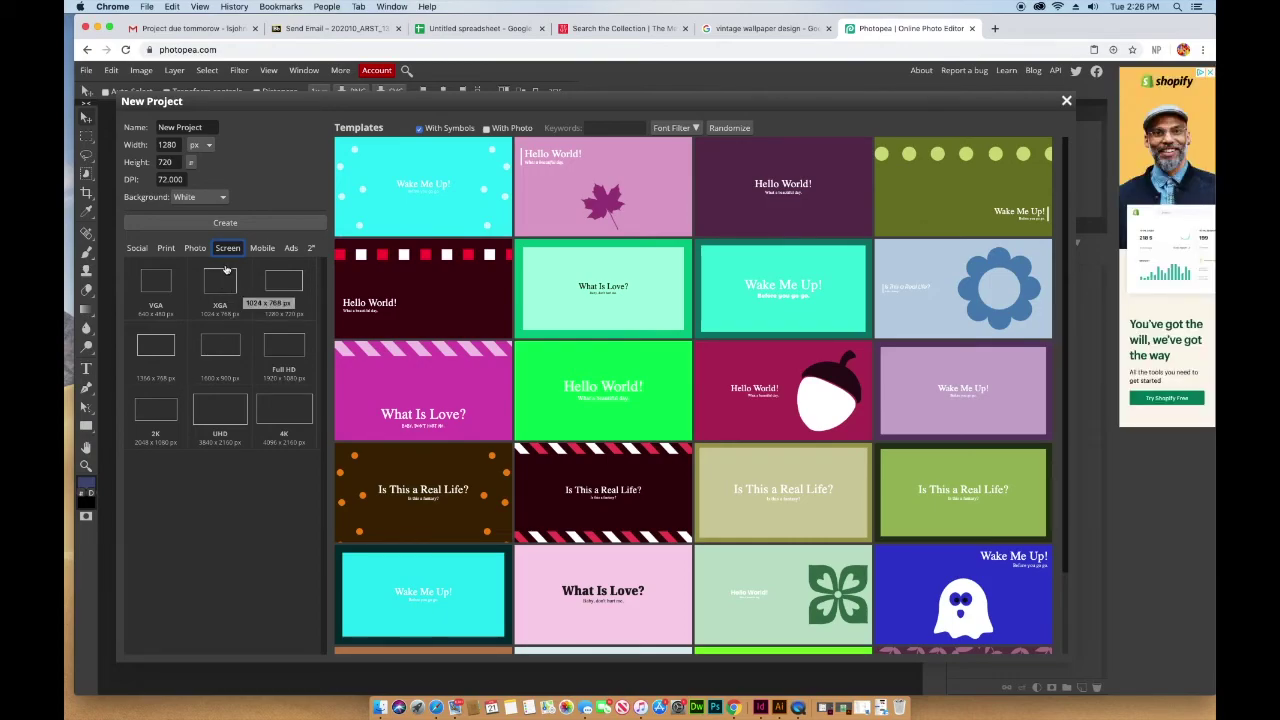
{"action": "left_click", "coordinate": [226, 350]}
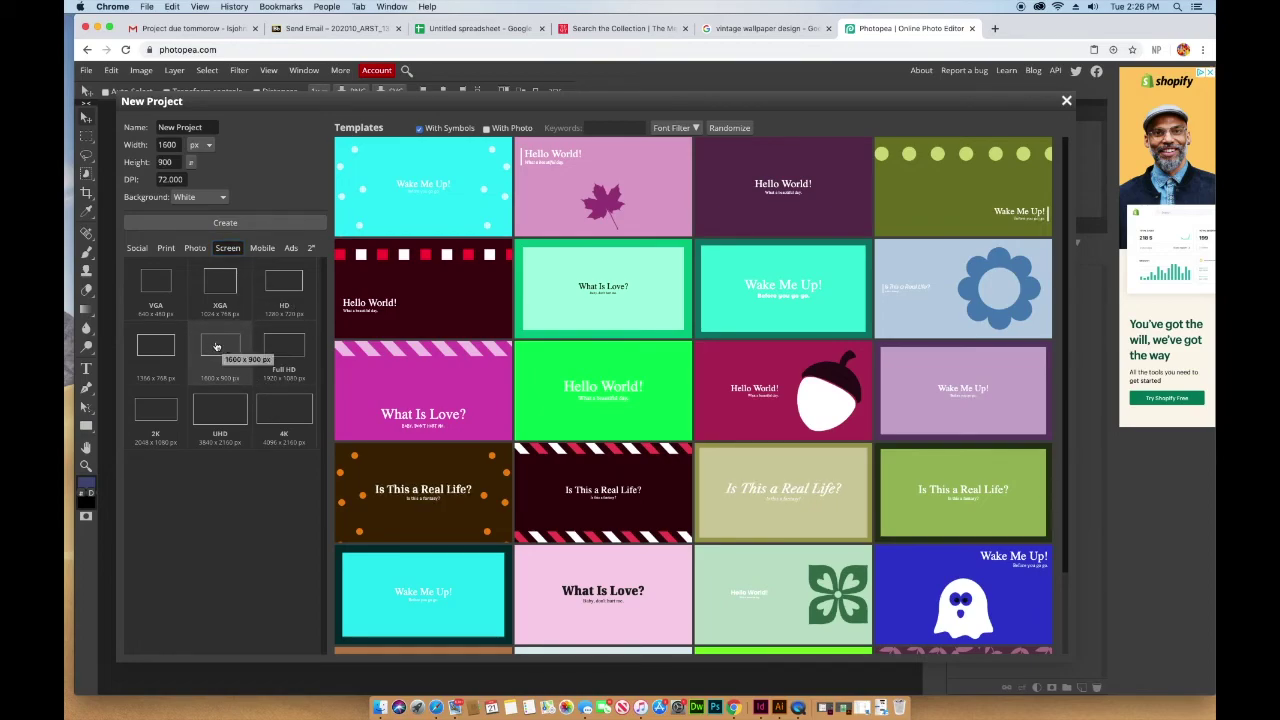
{"action": "left_click", "coordinate": [160, 350]}
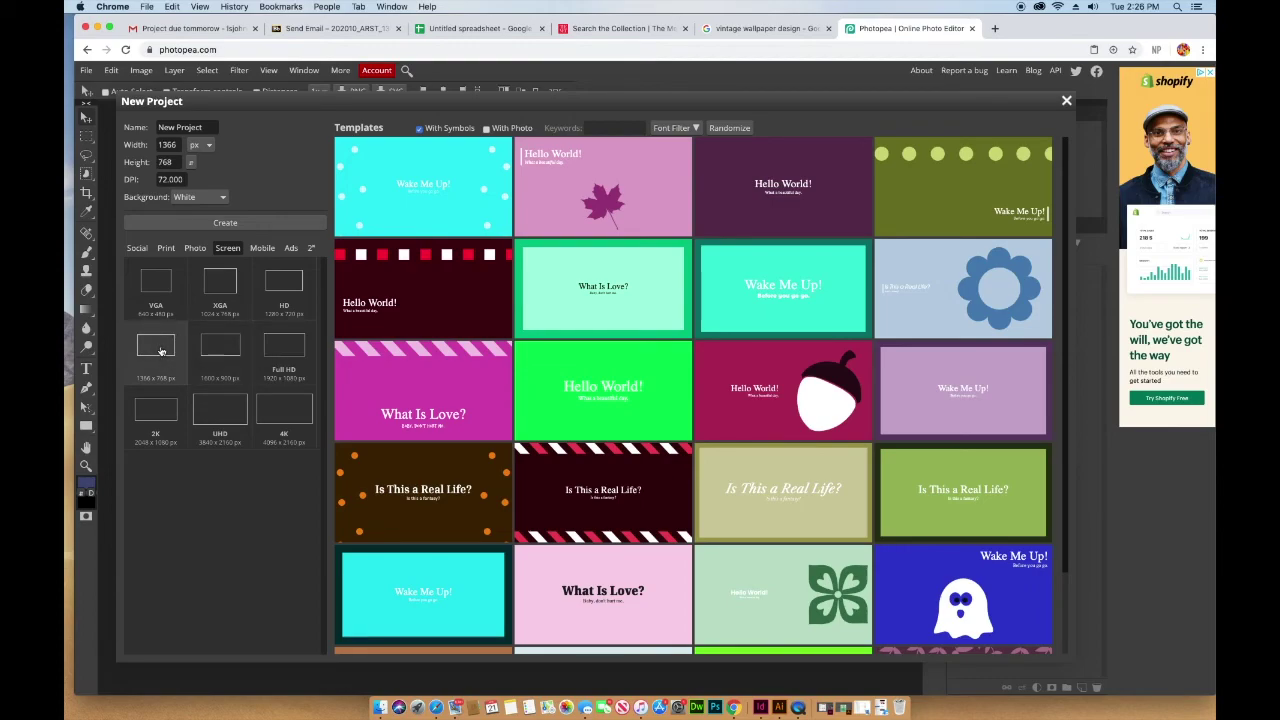
{"action": "left_click", "coordinate": [283, 348]}
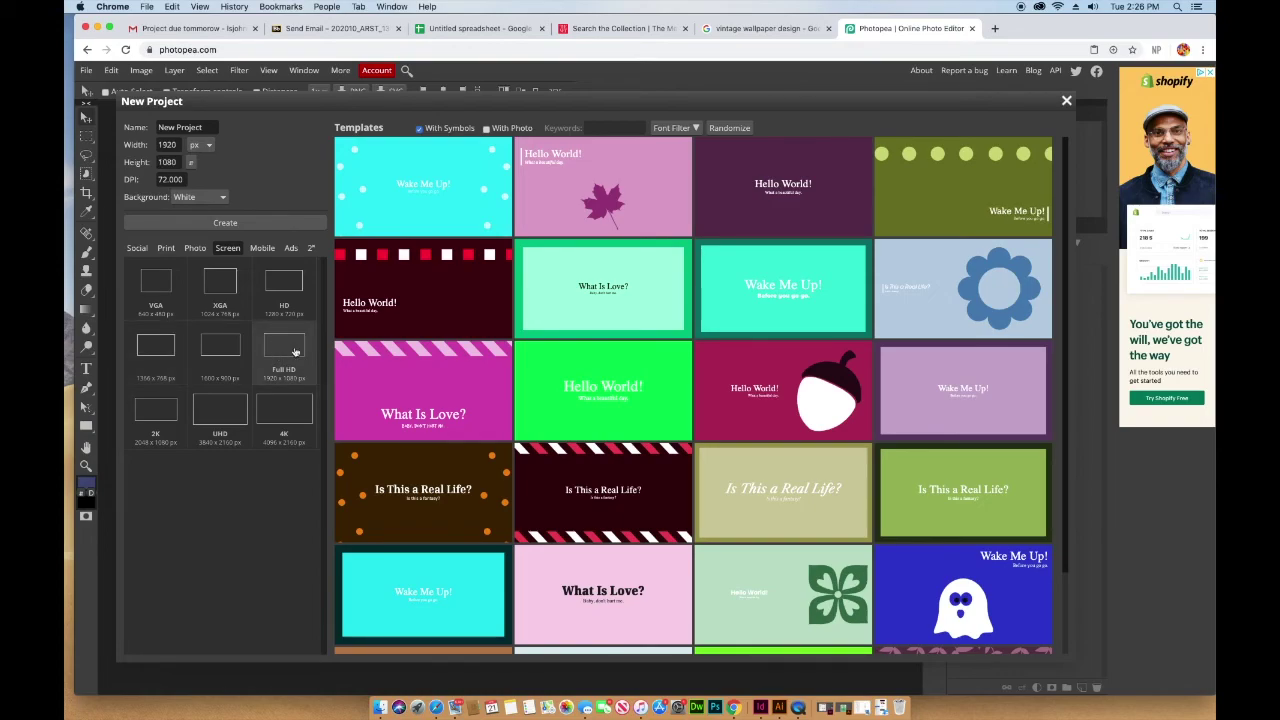
{"action": "left_click", "coordinate": [148, 410]}
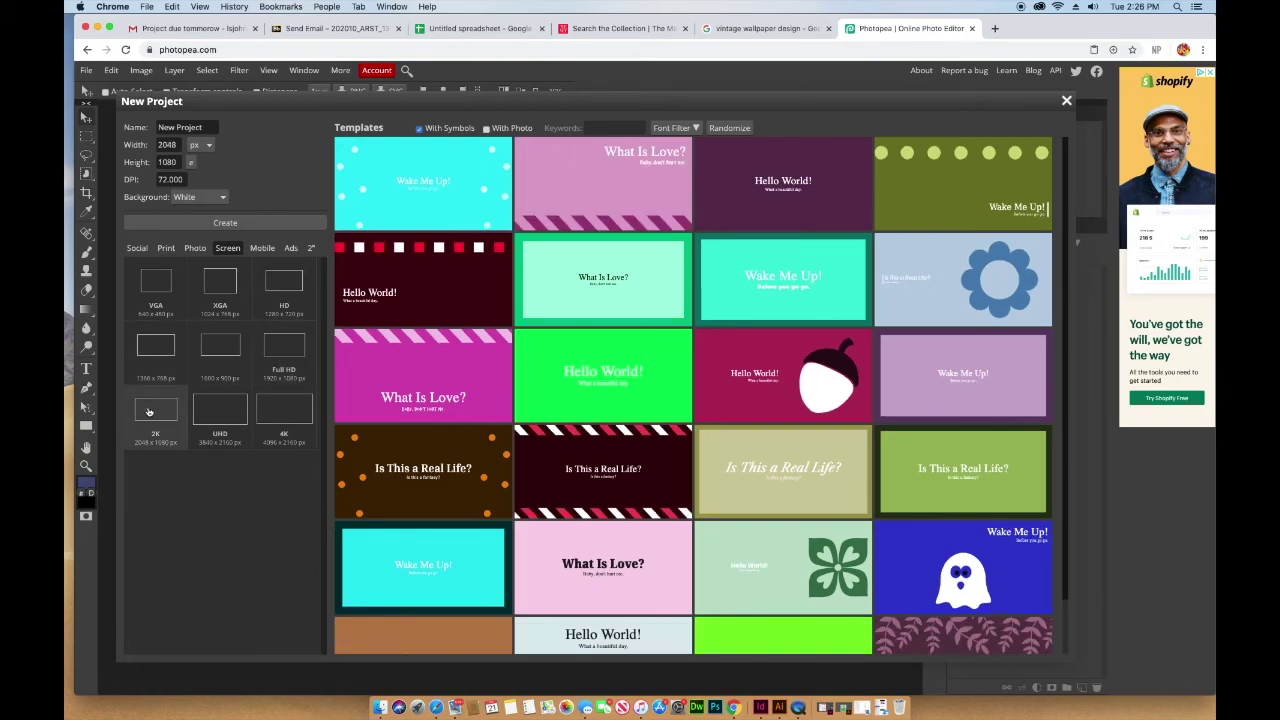
{"action": "left_click", "coordinate": [271, 416]}
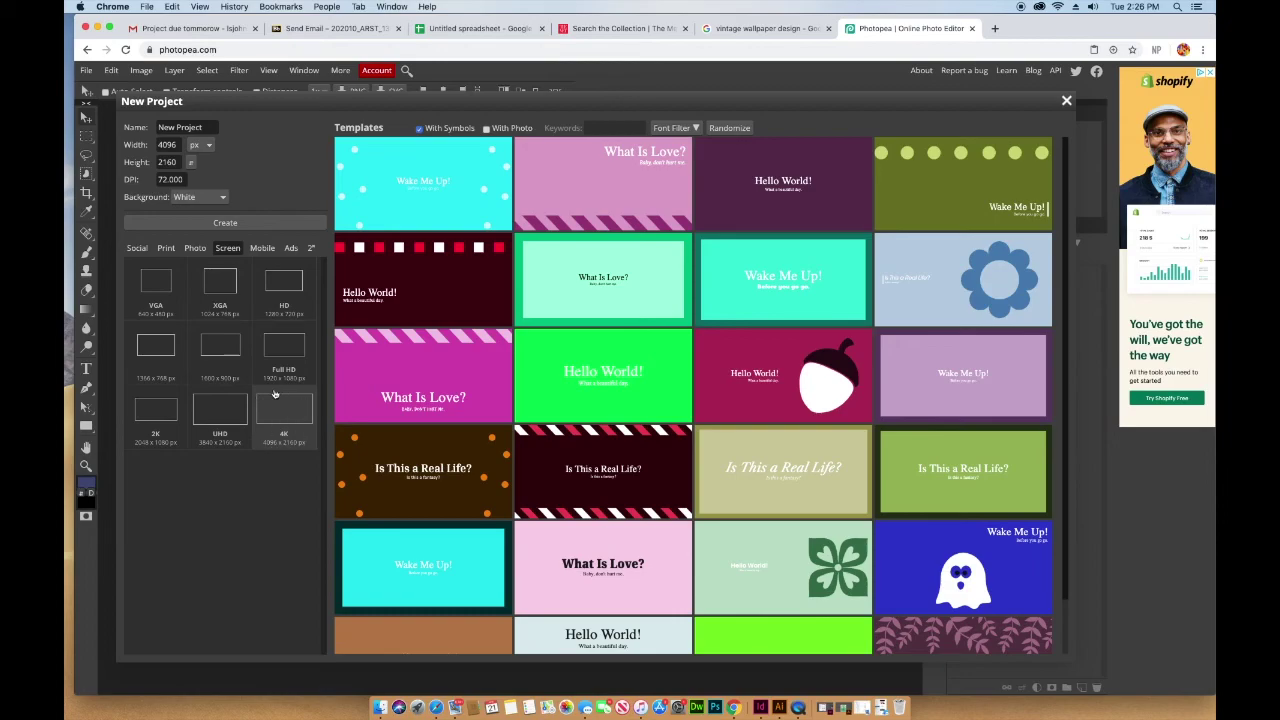
Step: Switch the new project's units to inches and set both its width and height to 20
{"action": "left_click", "coordinate": [199, 145]}
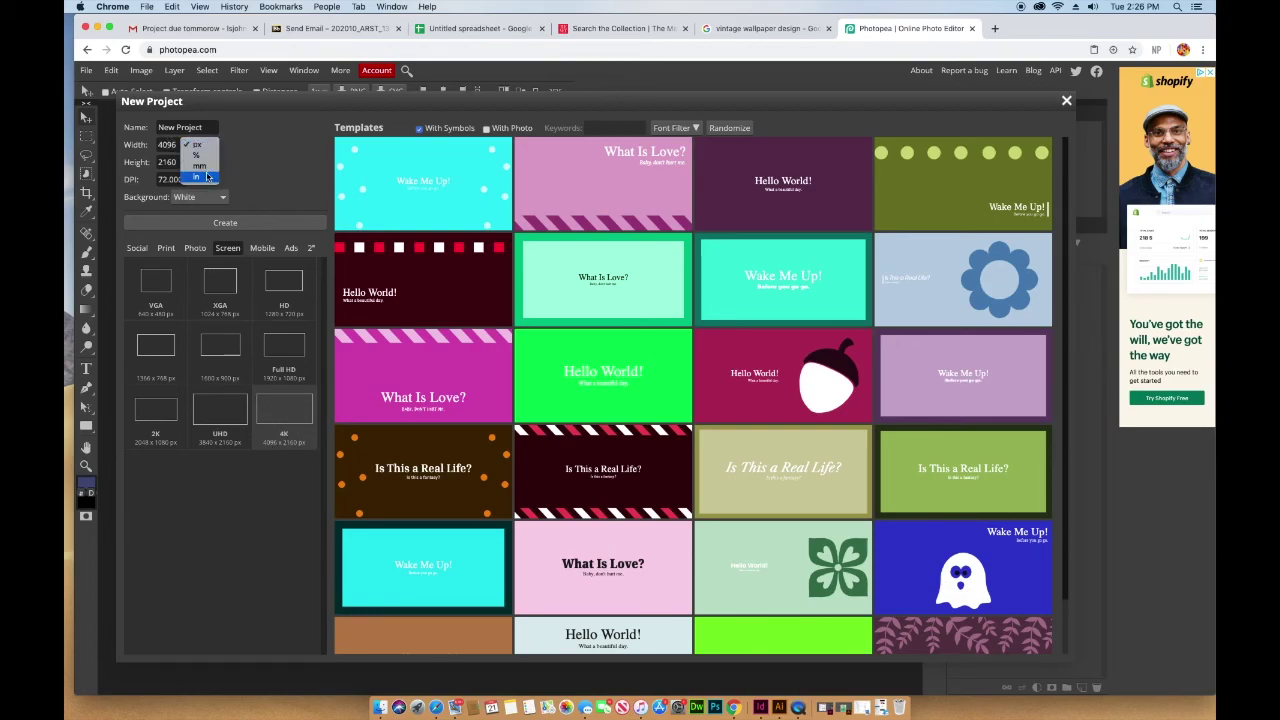
{"action": "left_click", "coordinate": [207, 177]}
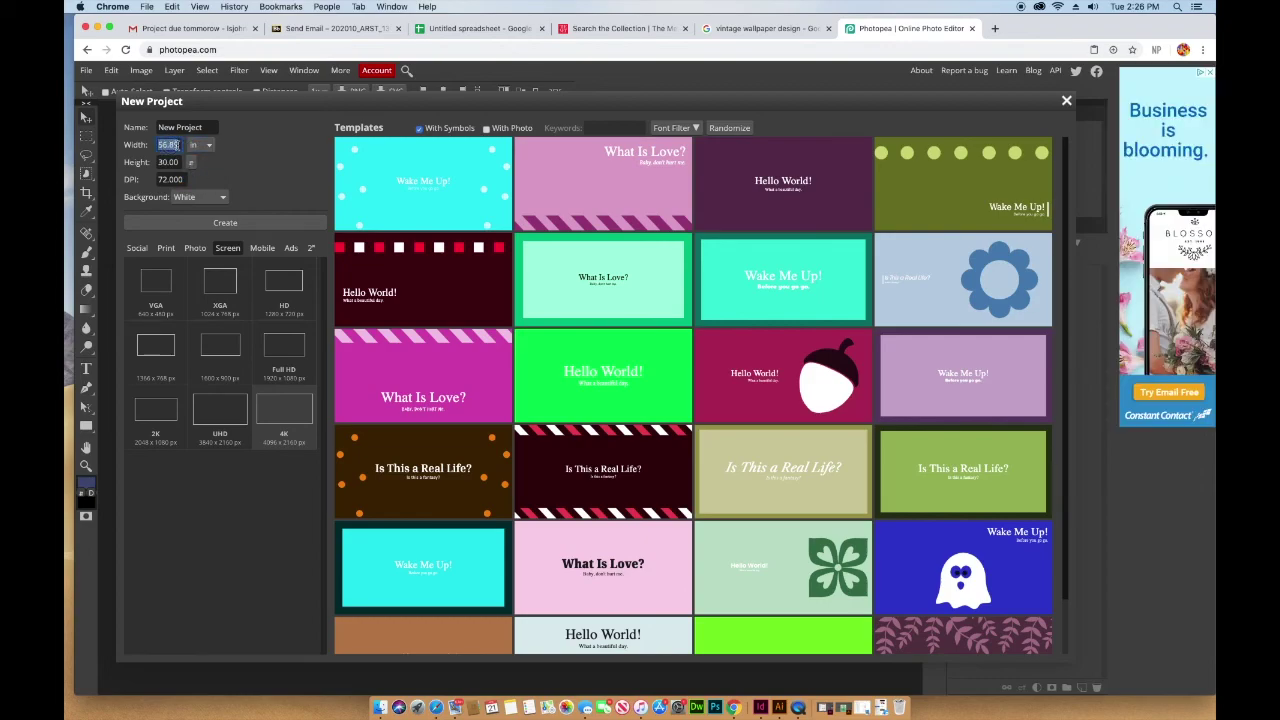
{"action": "type", "text": "20"}
{"action": "key", "text": "Tab"}
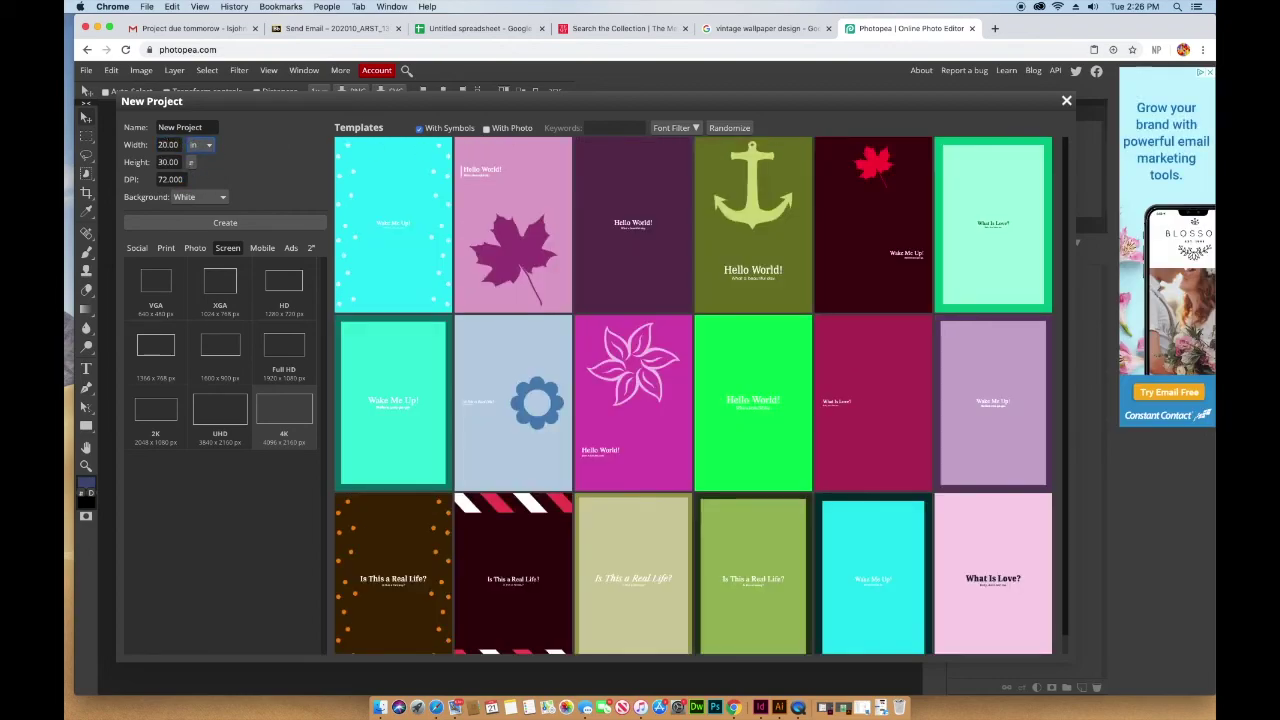
{"action": "key", "text": "Tab"}
{"action": "type", "text": "20"}
{"action": "key", "text": "Tab"}
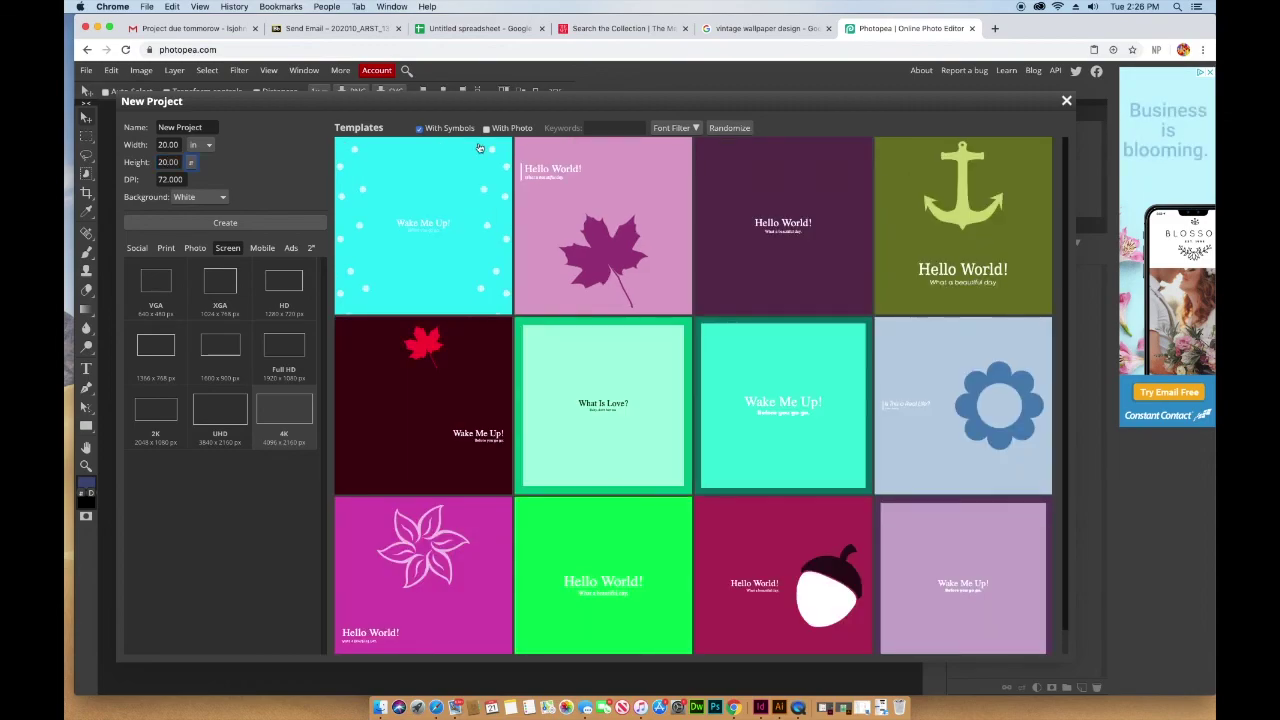
Step: Set the resolution to 300 DPI and create the new project with a white background
{"action": "left_click", "coordinate": [175, 180]}
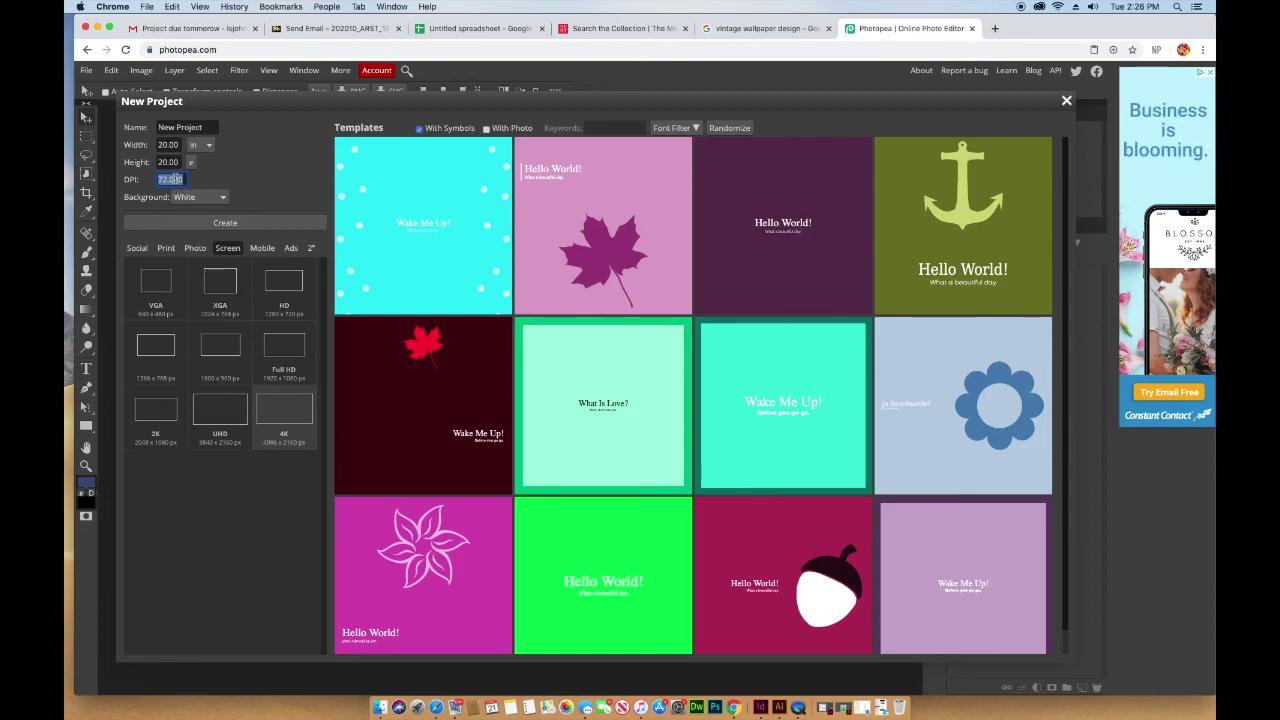
{"action": "type", "text": "30"}
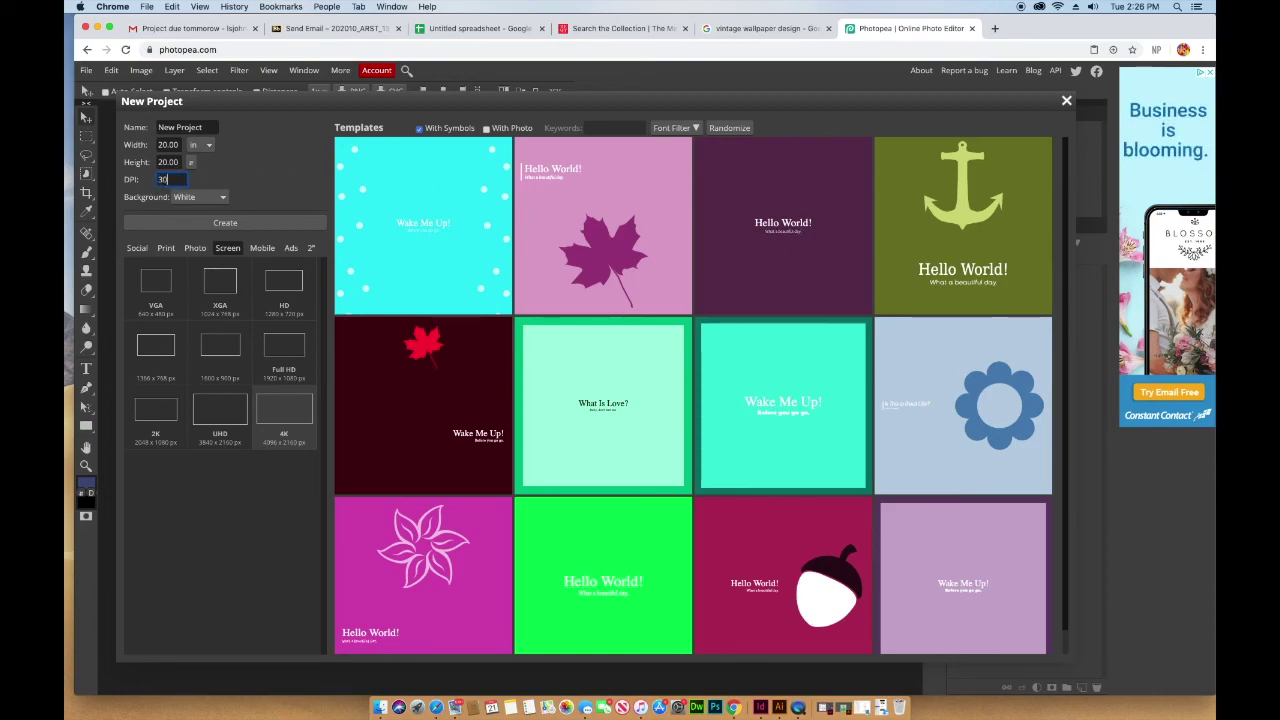
{"action": "type", "text": "0"}
{"action": "key", "text": "Return"}
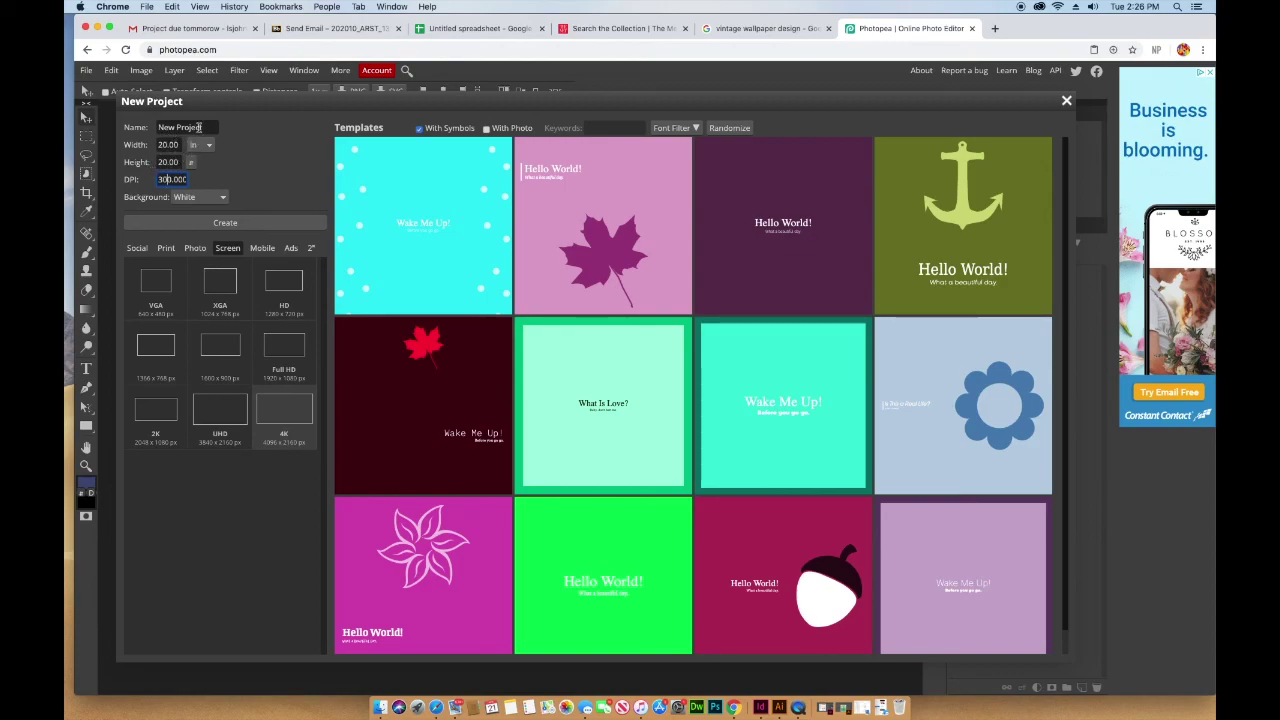
{"action": "left_click", "coordinate": [223, 223]}
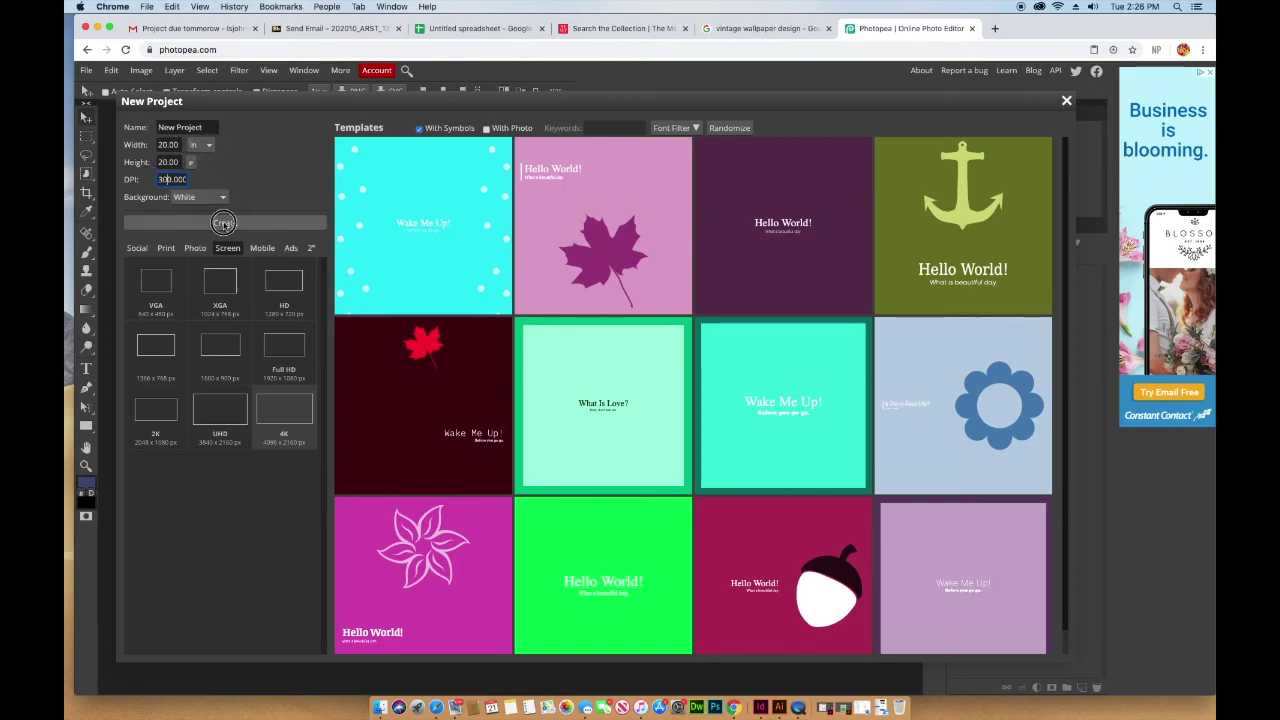